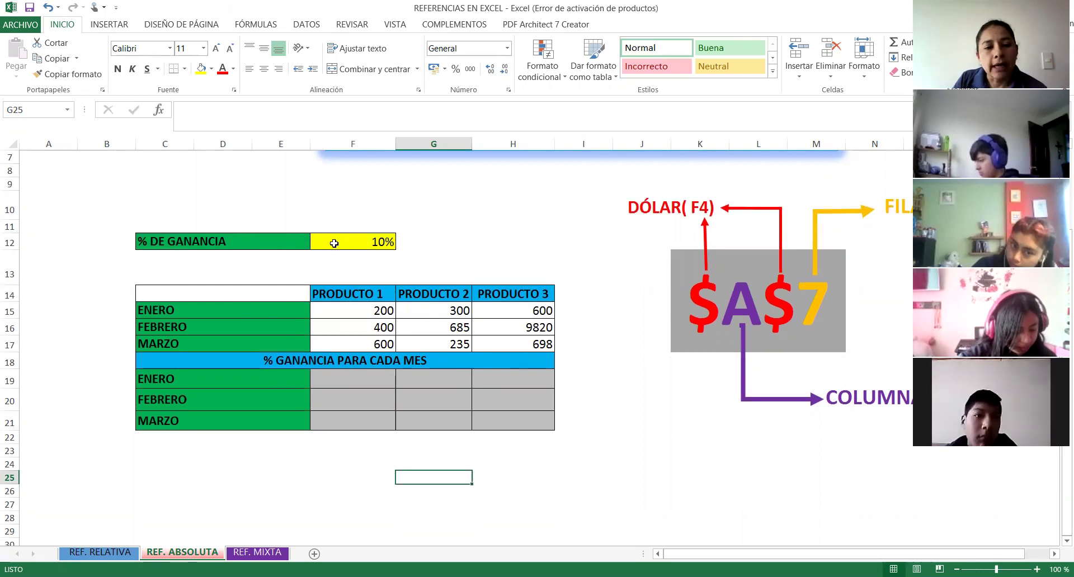
Calculate the ENERO profit for PRODUCTO 1 in F19 with =F15*$F$12, making the profit percentage an absolute reference
left_click(379, 240)
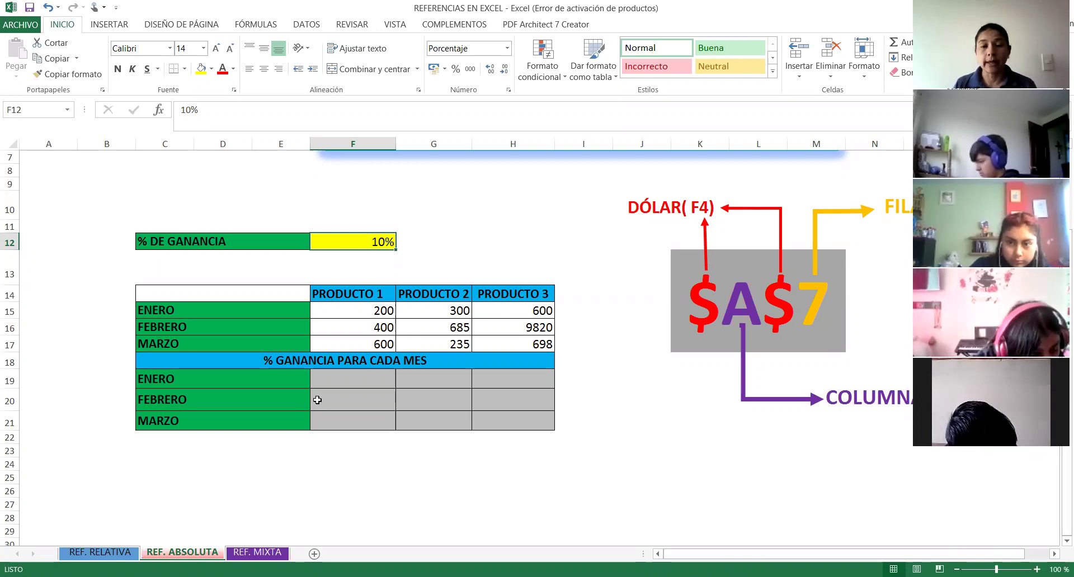
left_click(363, 377)
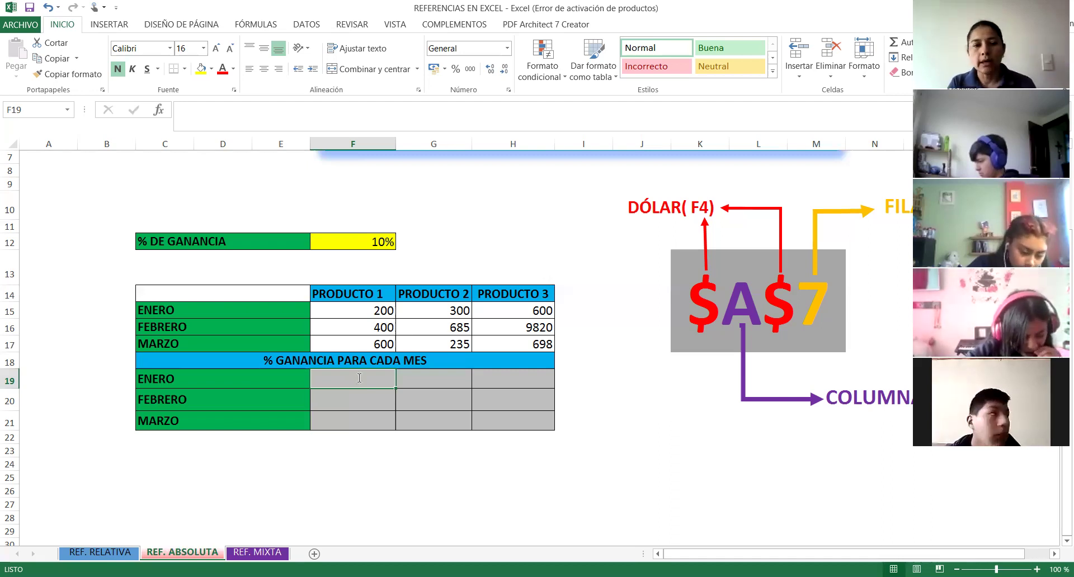
type("=")
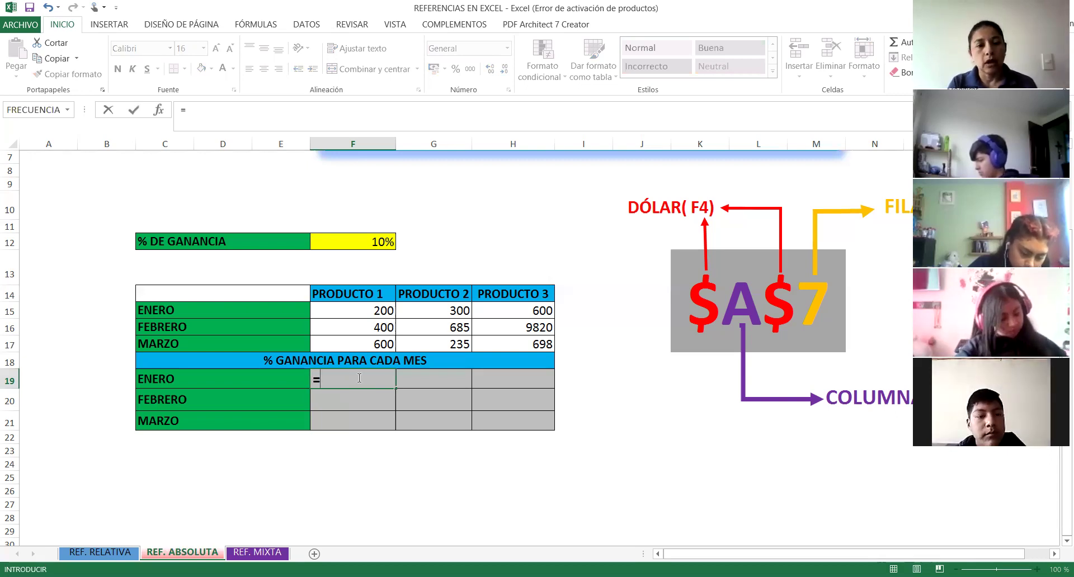
left_click(347, 310)
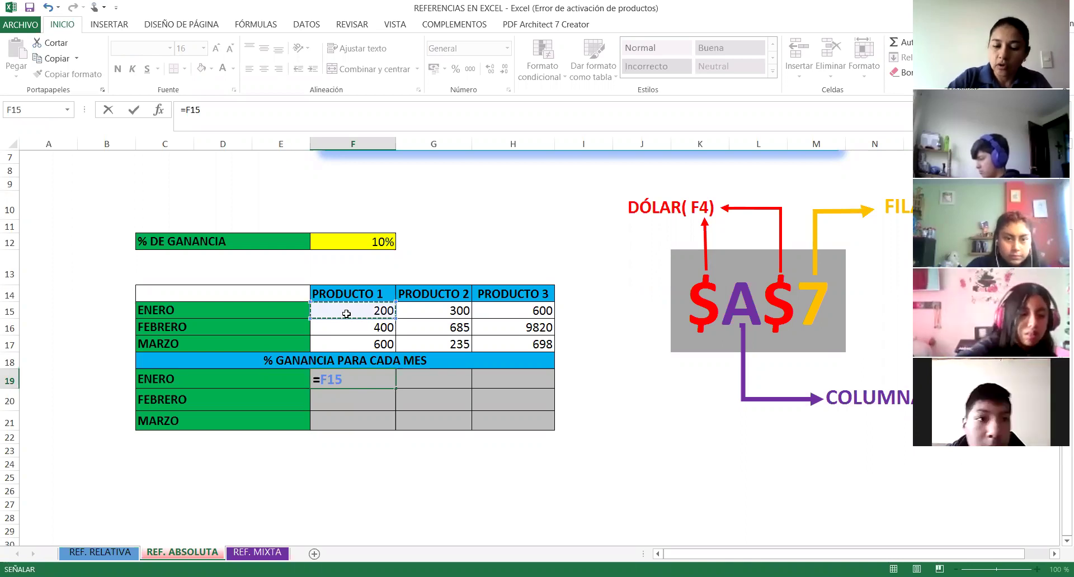
type("*")
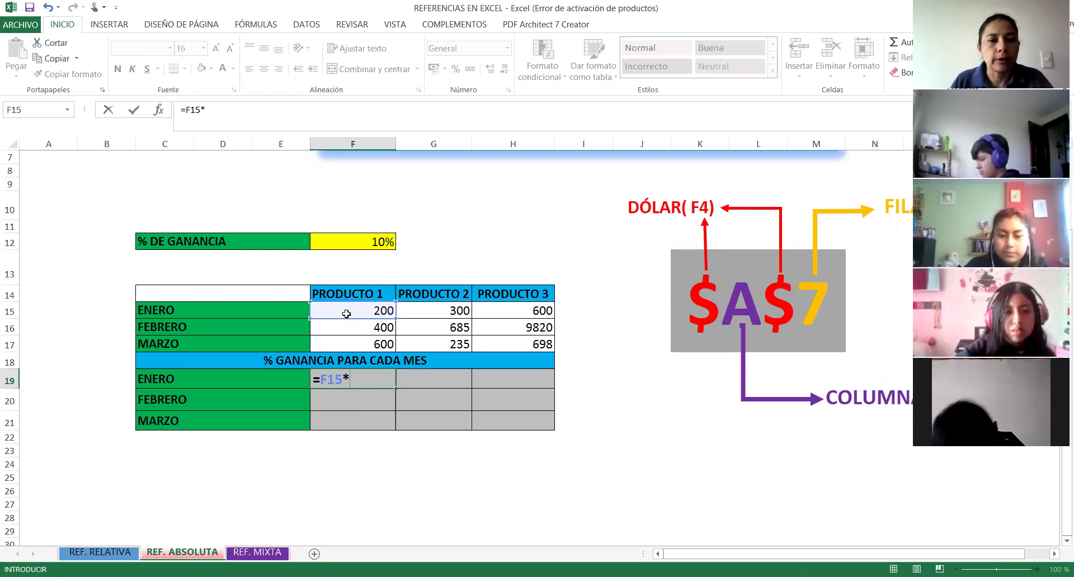
left_click(362, 243)
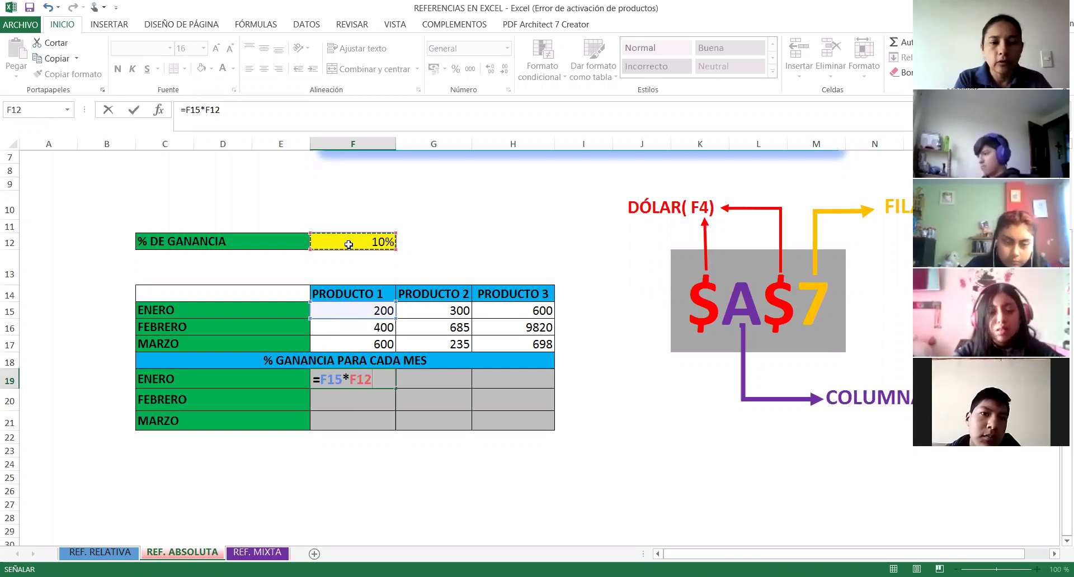
key("F4")
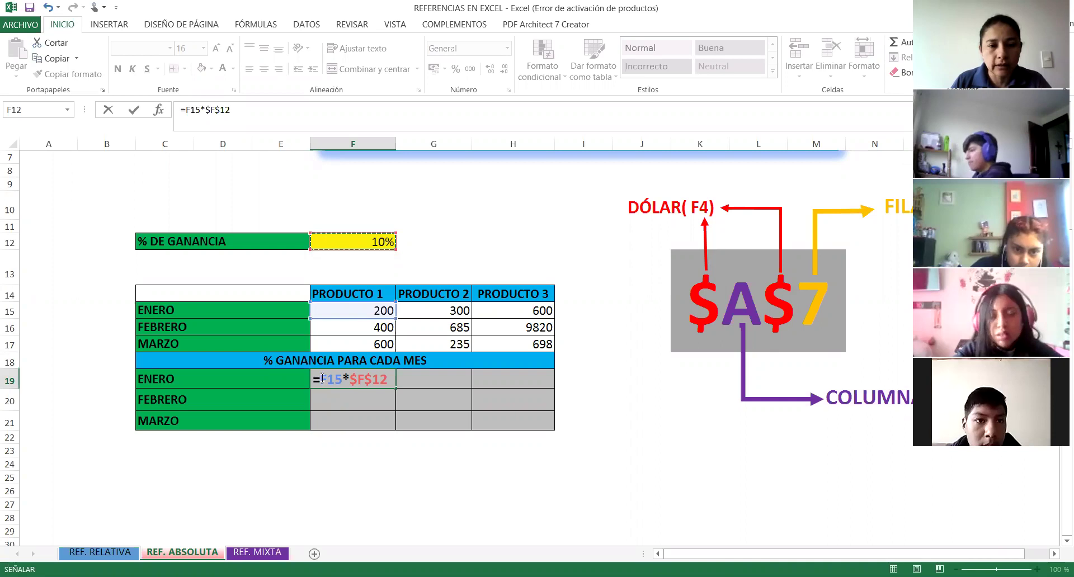
left_click_drag(320, 379, 379, 379)
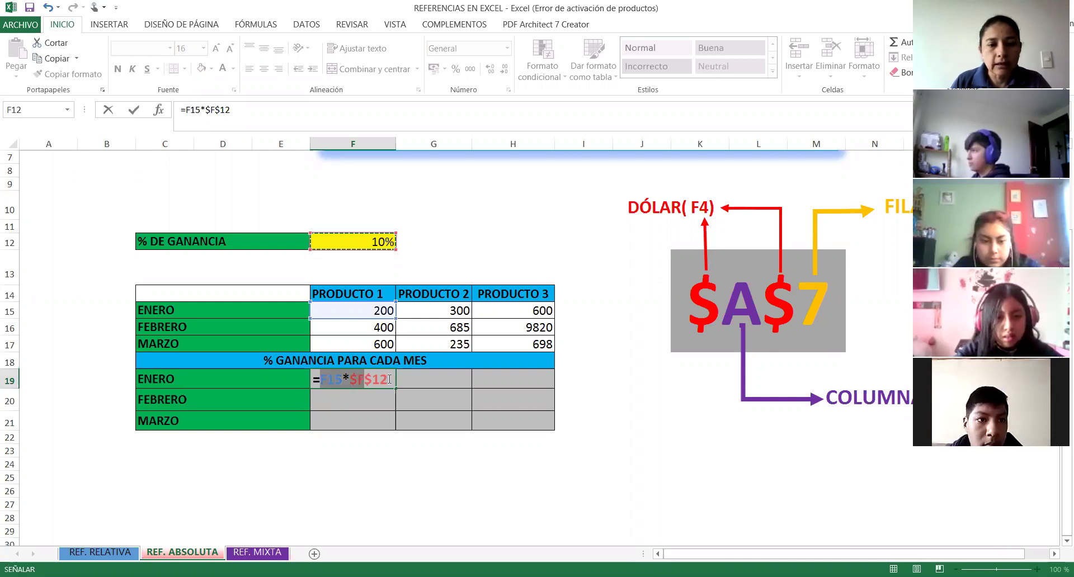
left_click(378, 379)
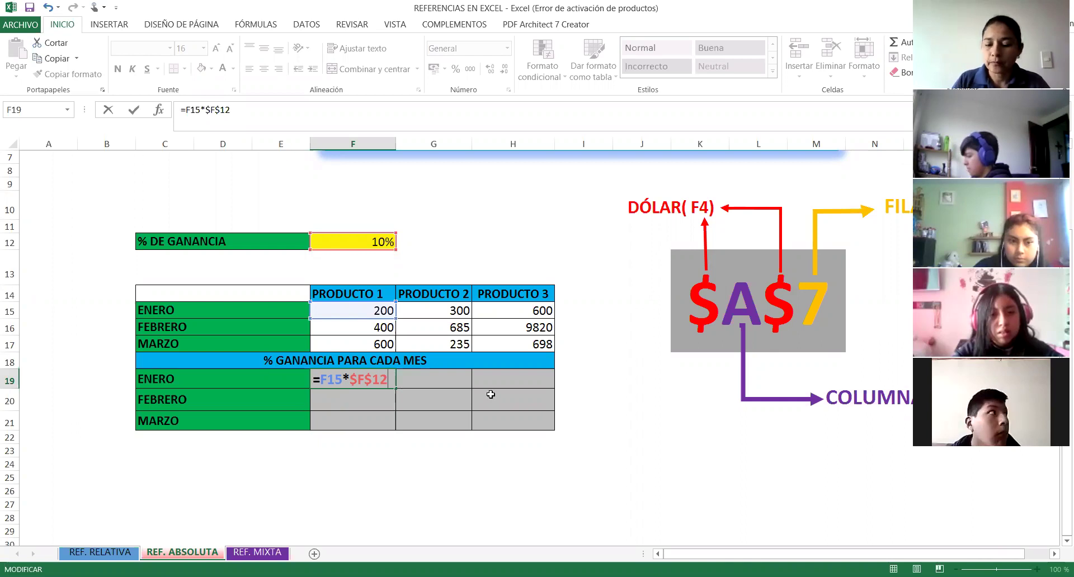
key("Return")
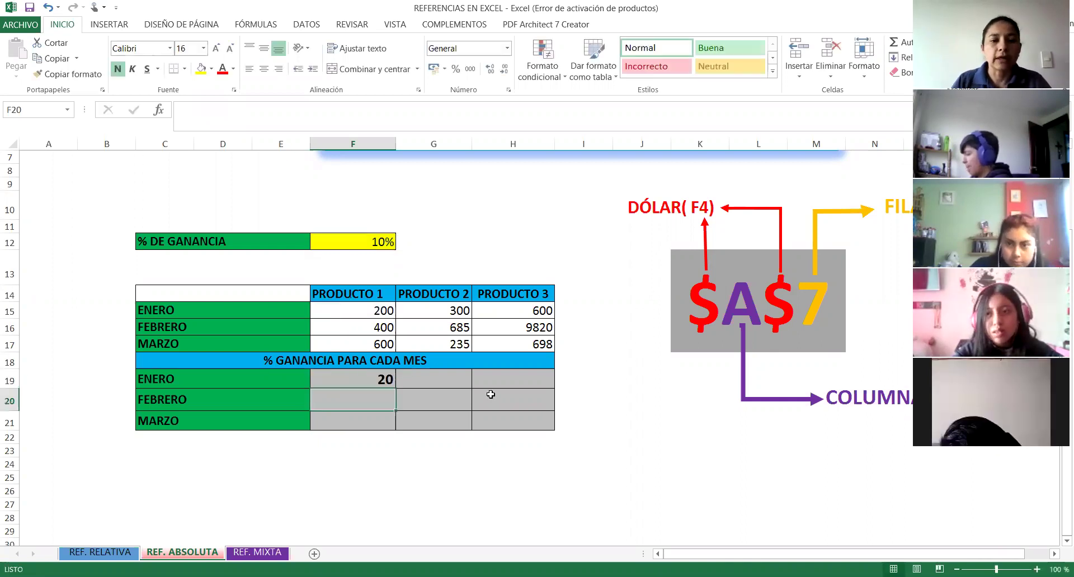
left_click(378, 381)
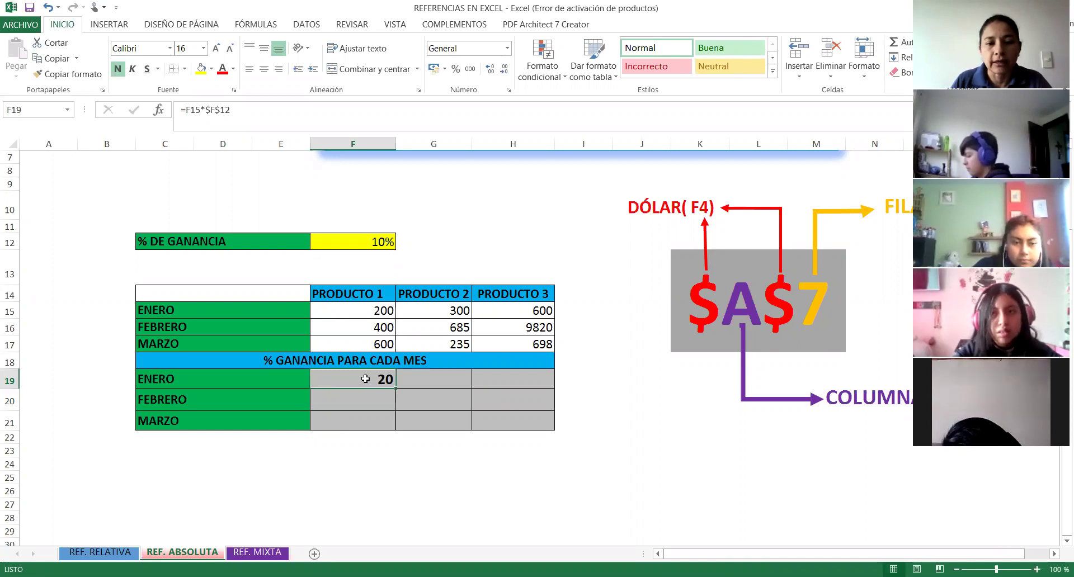
left_click(371, 310)
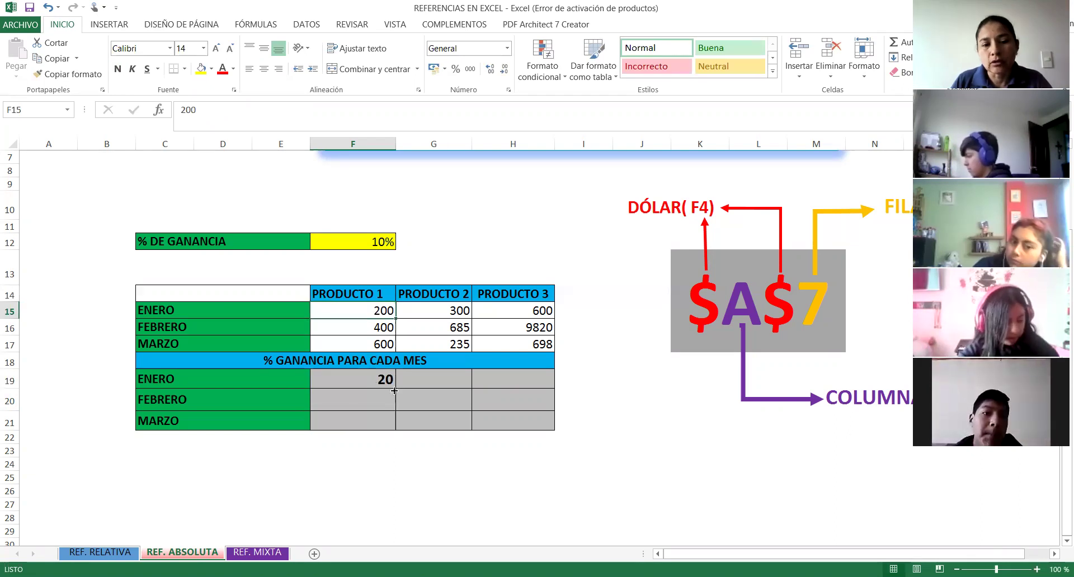
Replace the multiplication in F19 with addition, making the formula =F15+$F$12
left_click(392, 386)
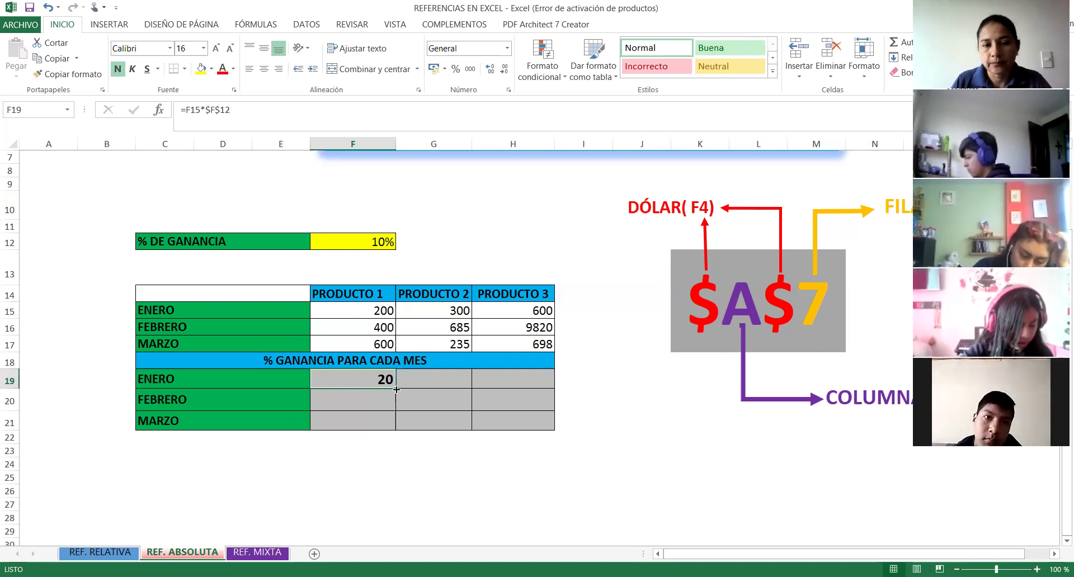
left_click(217, 113)
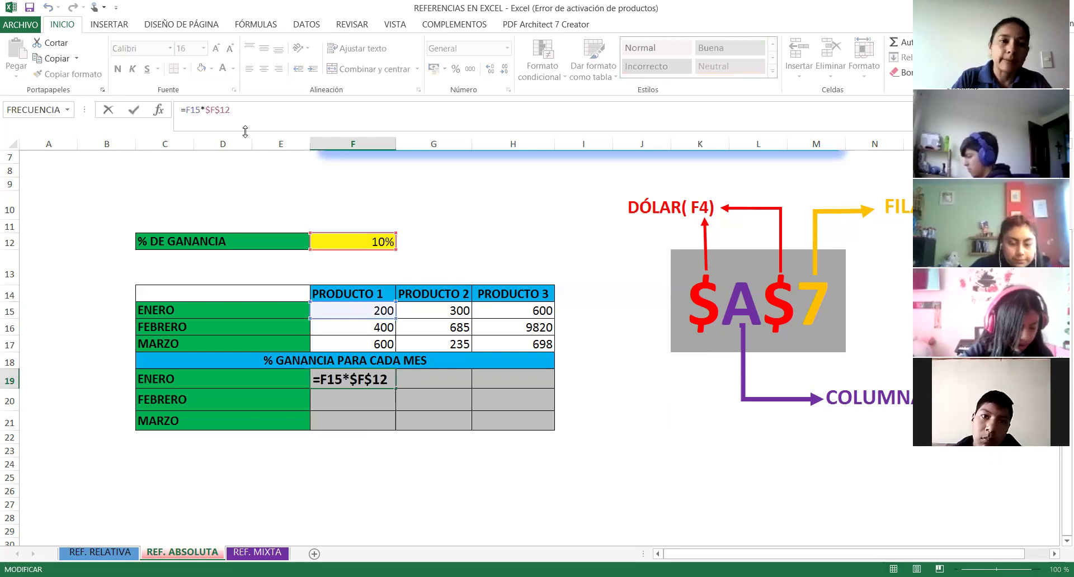
key("BackSpace")
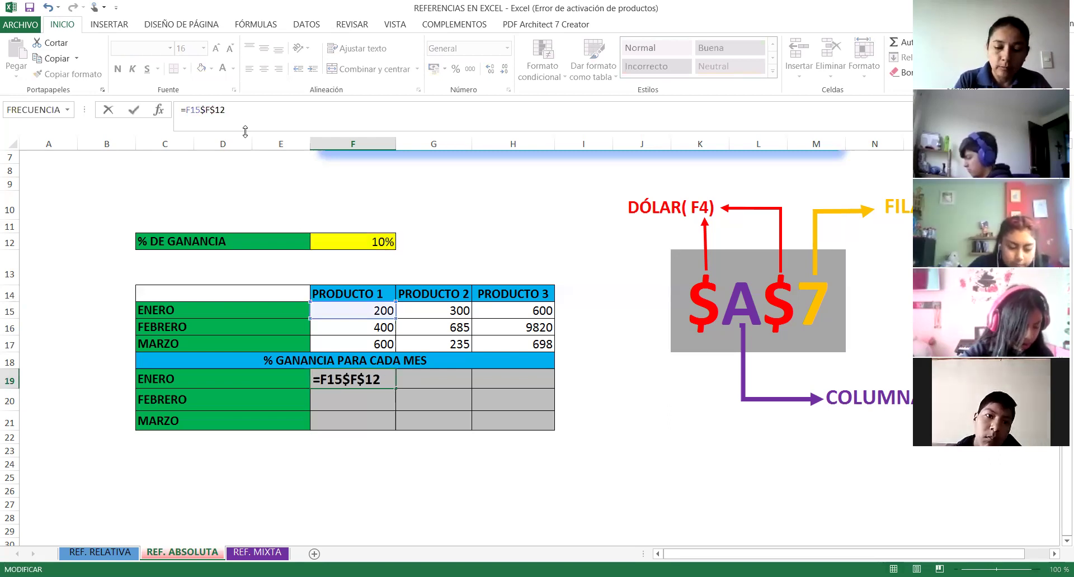
type("+")
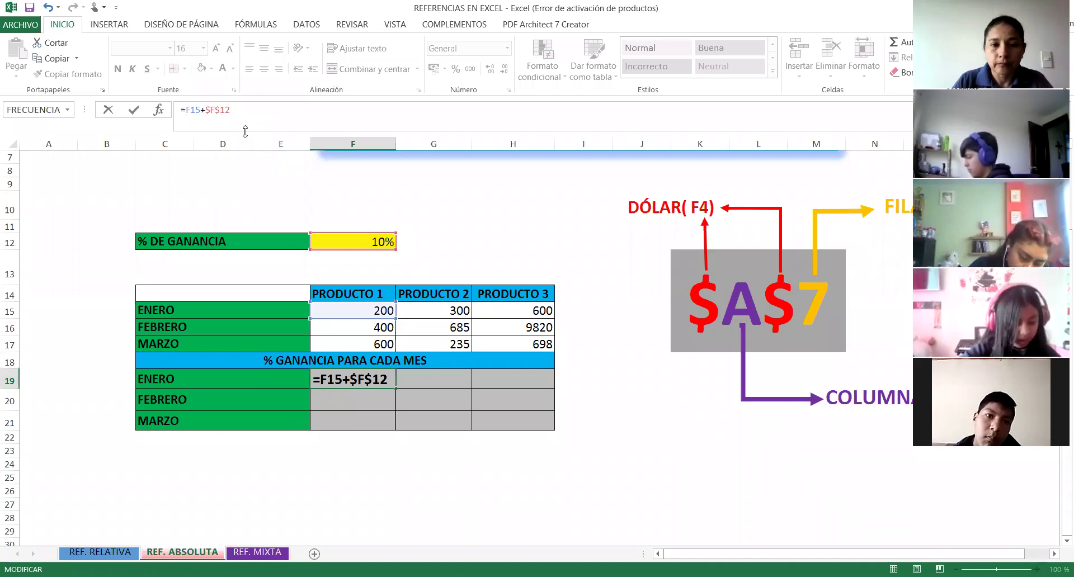
key("Return")
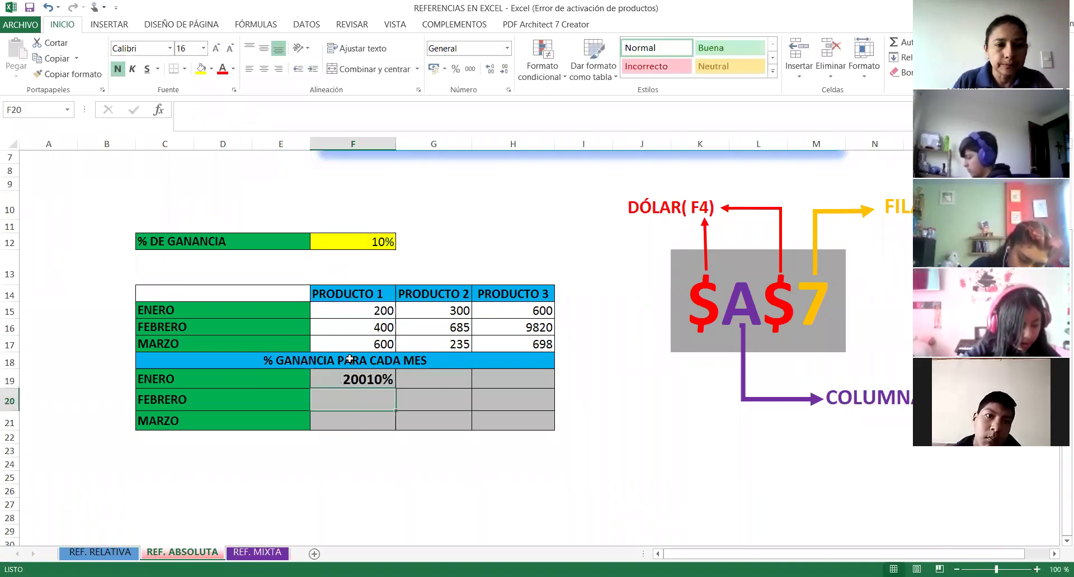
Restore the multiplication in the ENERO profit formula in F19, making it =F15*$F$12 again
key("Up")
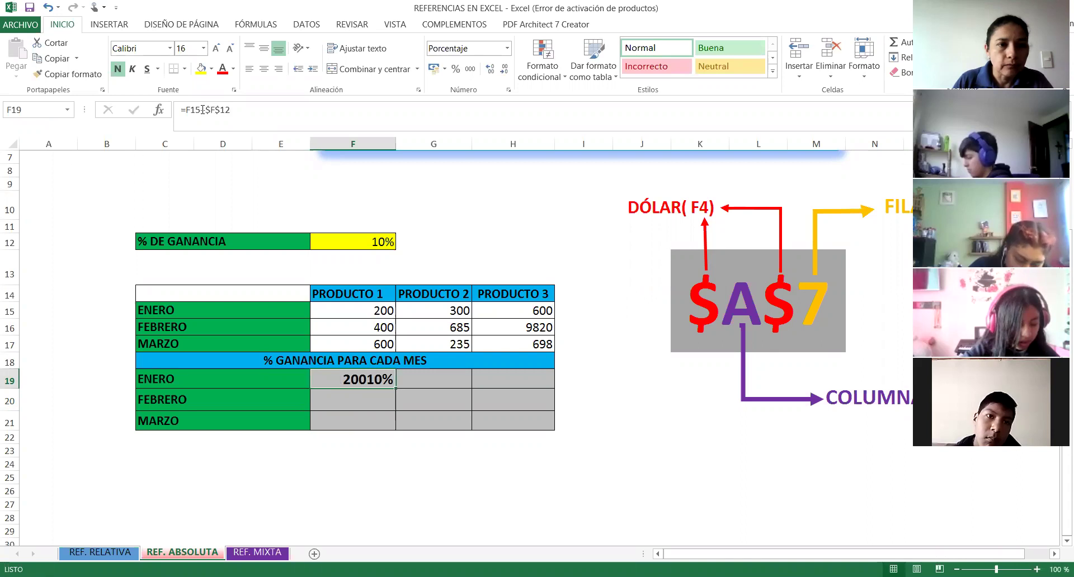
left_click(376, 249)
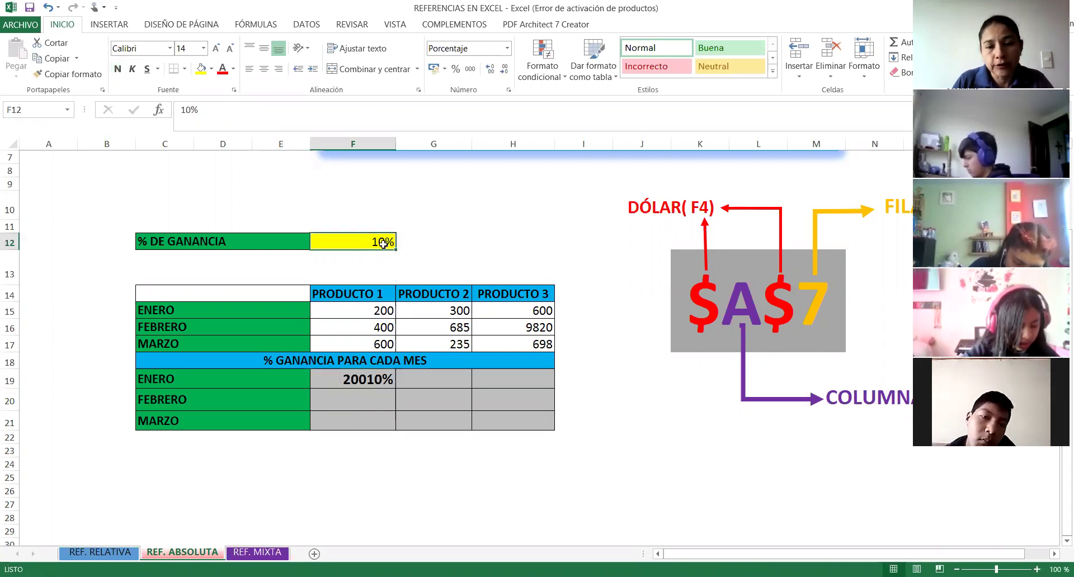
left_click(375, 383)
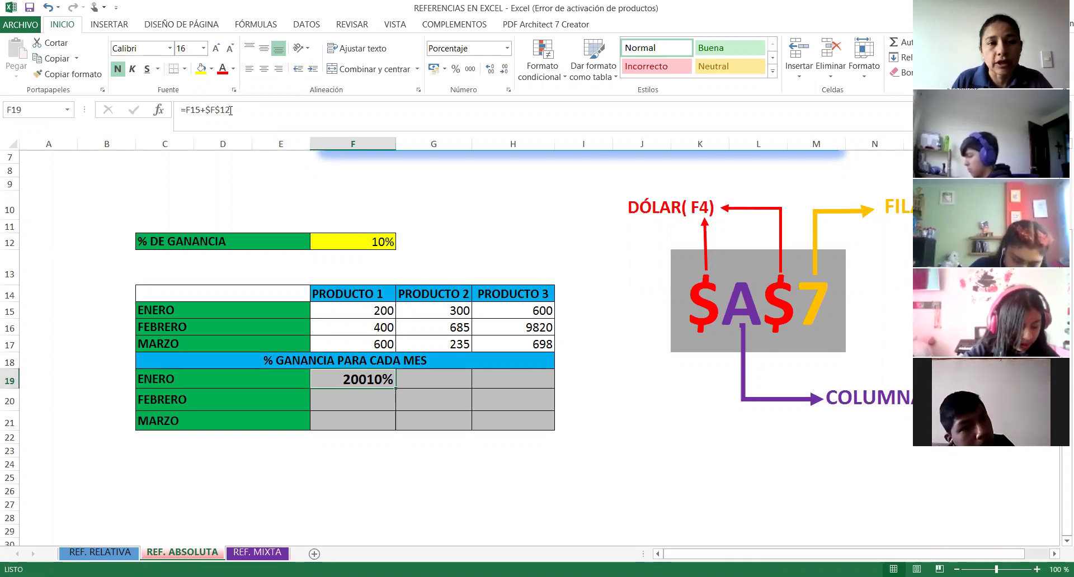
left_click(201, 110)
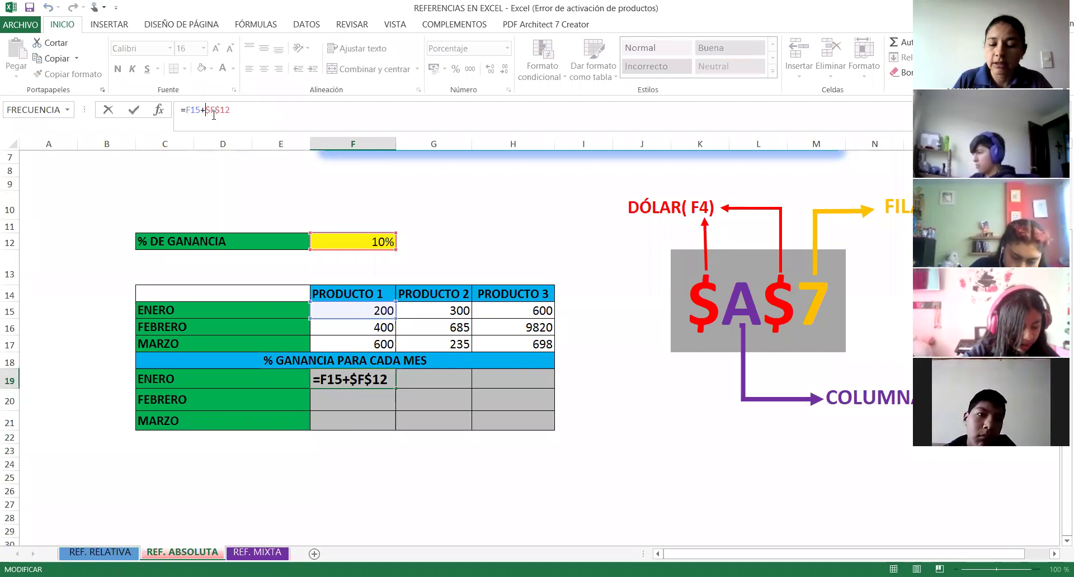
key("Delete")
type("*")
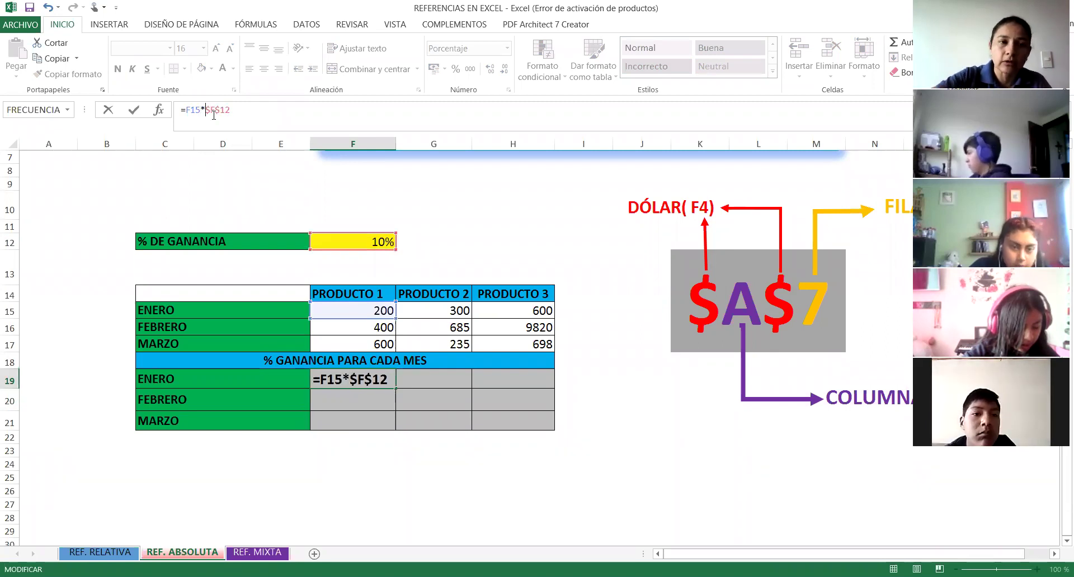
key("Return")
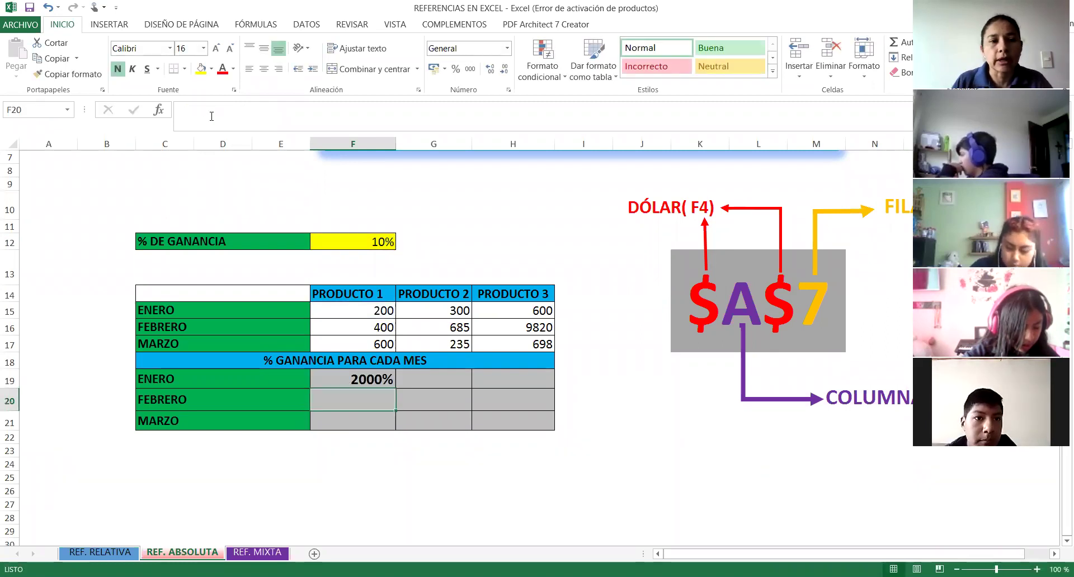
Clear the formula in F19 and rebuild it as the ENERO value times the absolute percentage cell, =F15*$F$12
left_click(334, 380)
left_click_drag(245, 117, 159, 114)
key("BackSpace")
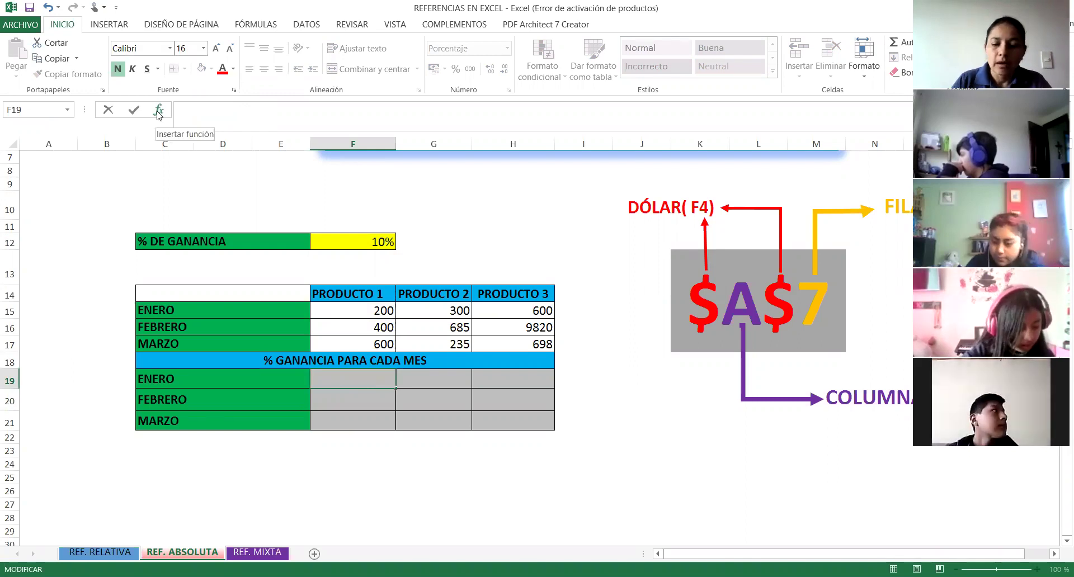
type("=")
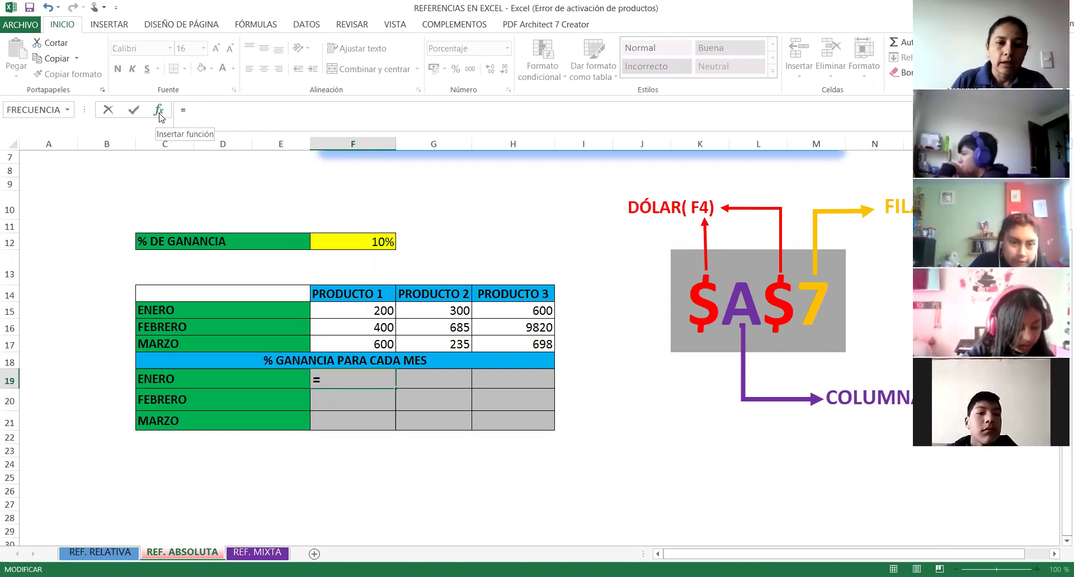
left_click(337, 316)
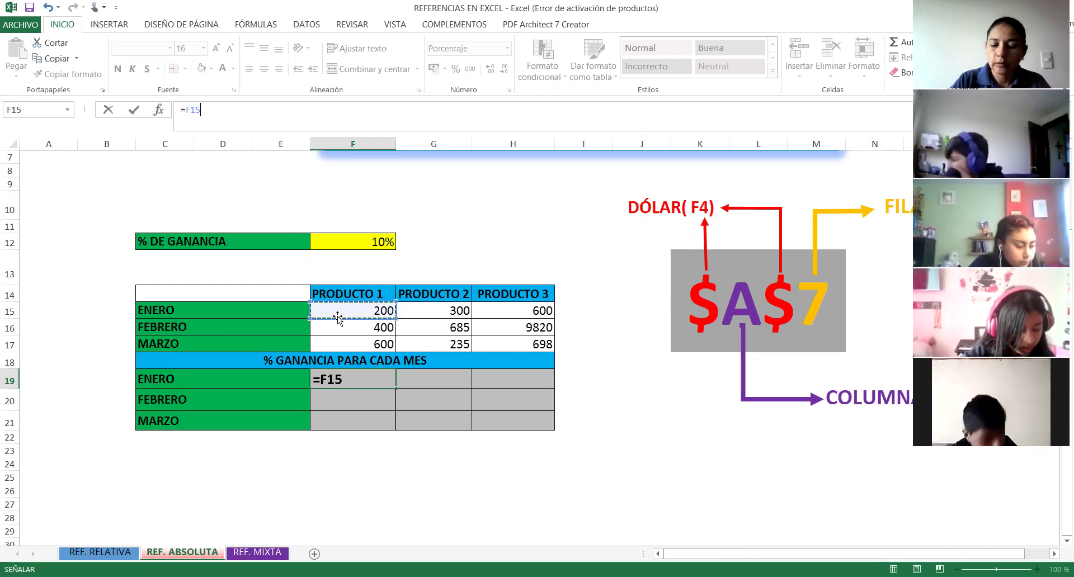
type("*")
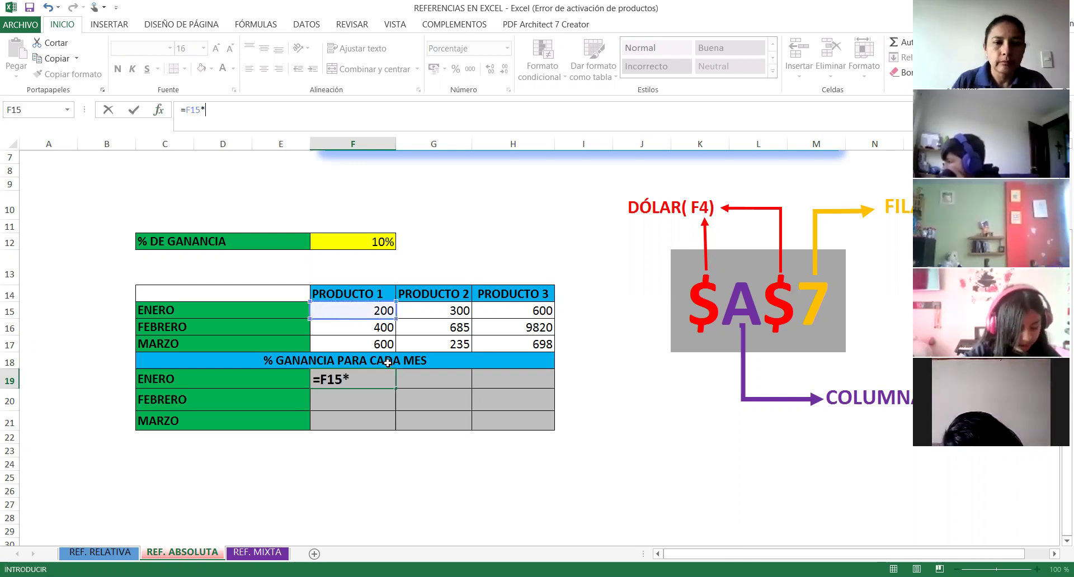
left_click(342, 243)
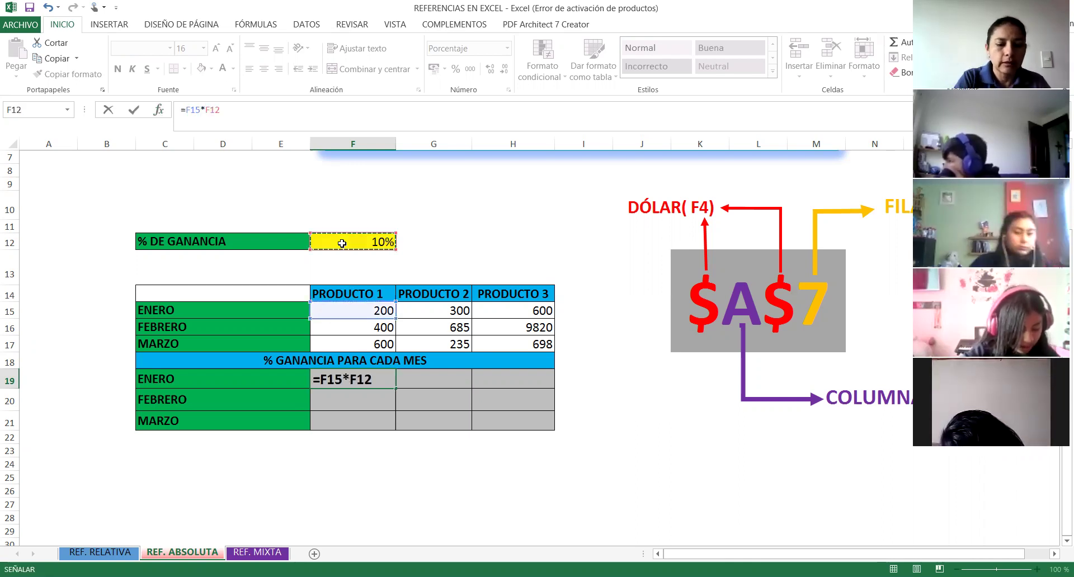
key("F4")
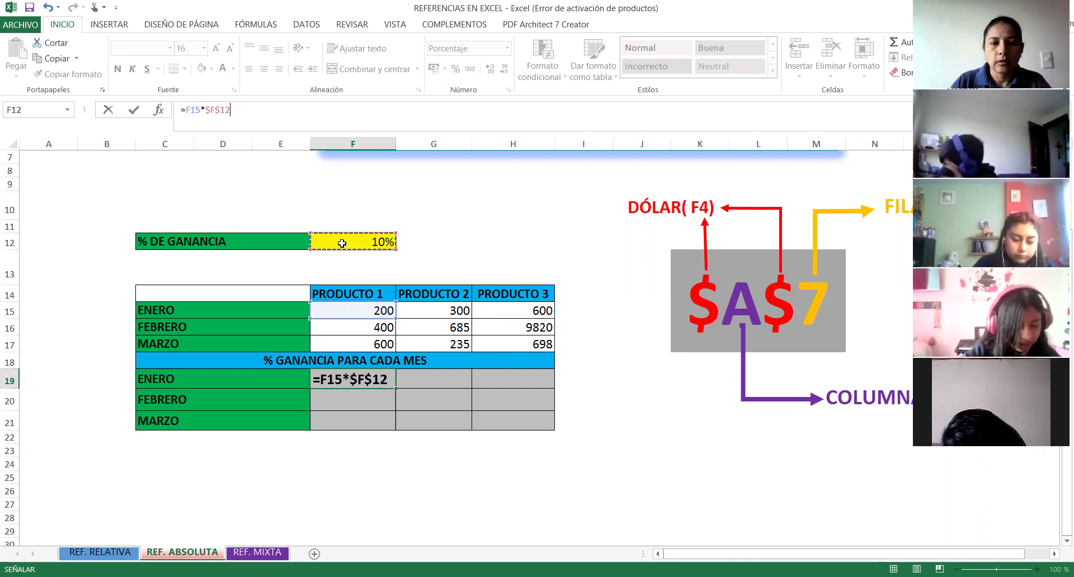
key("Return")
Review the ENERO profit formula in F19 against its source value in F15 and the profit percentage
left_click(368, 374)
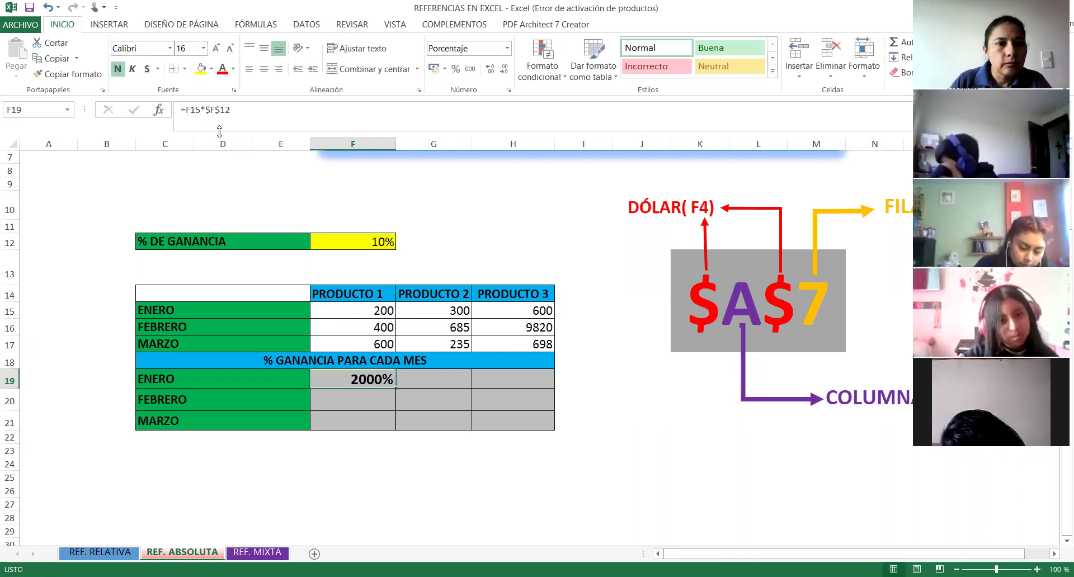
left_click(335, 309)
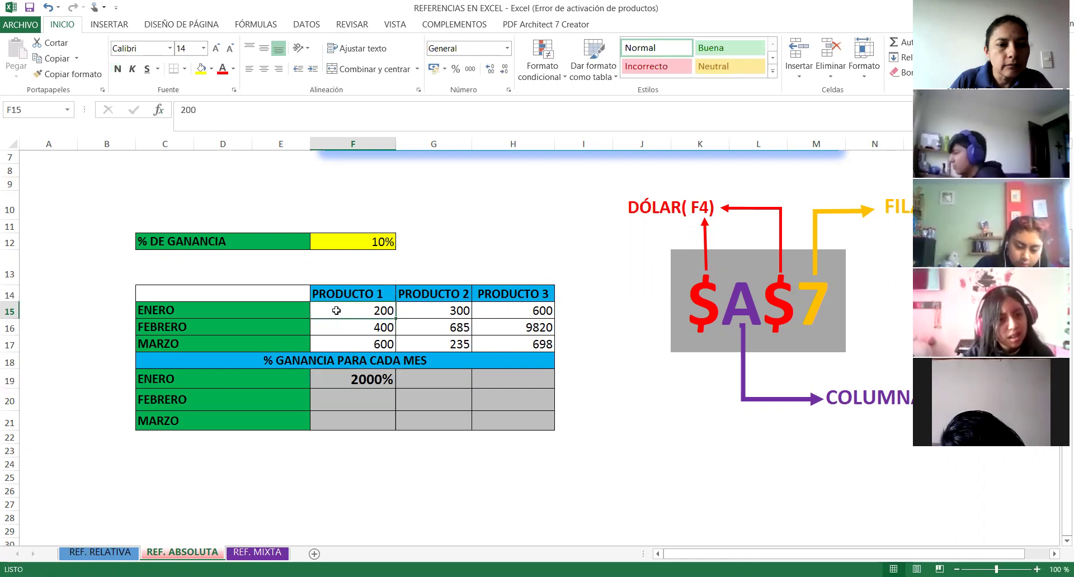
left_click(361, 386)
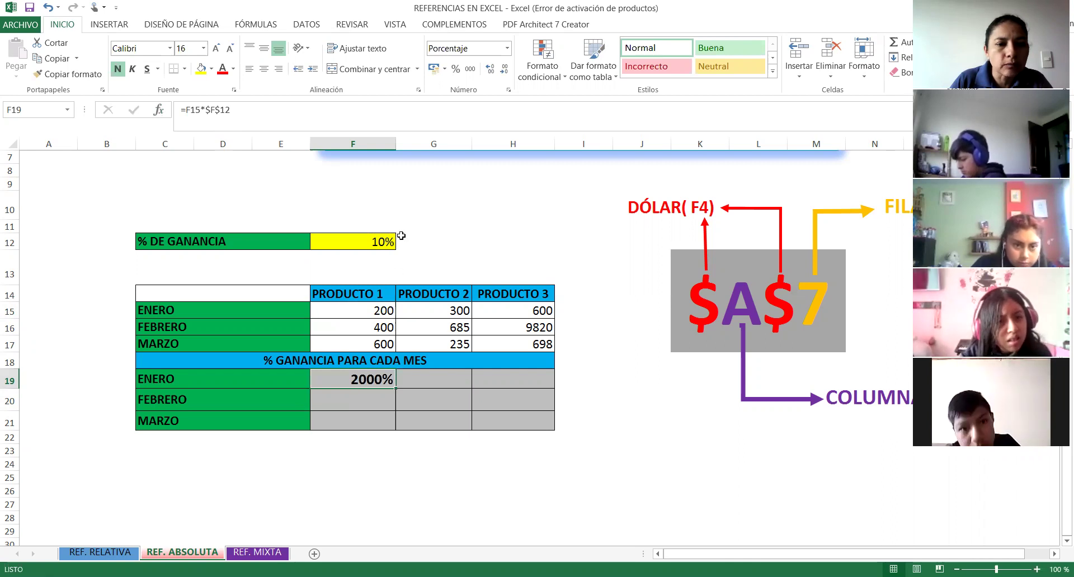
left_click(408, 242)
left_click(364, 383)
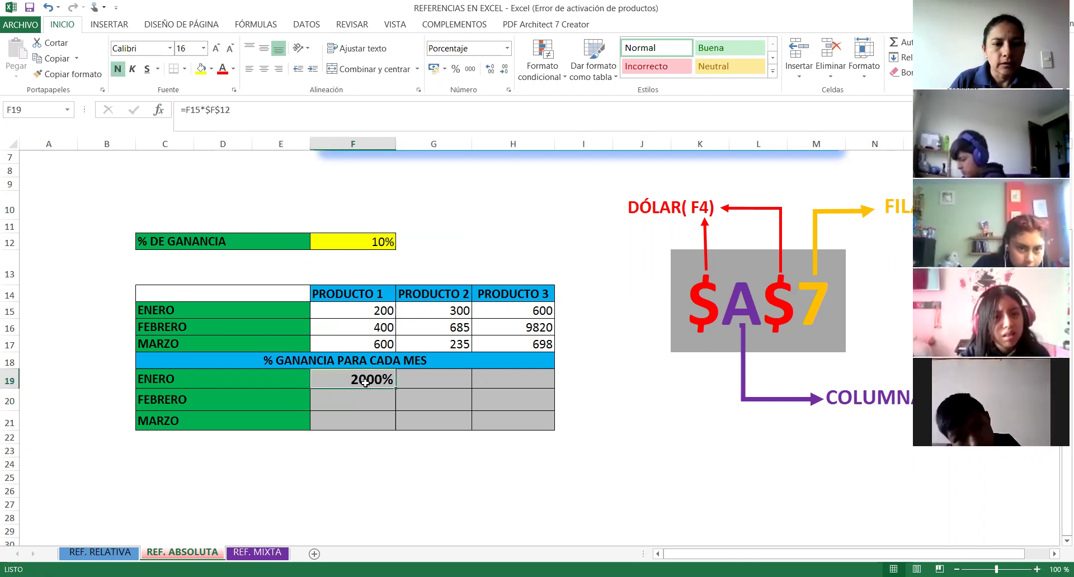
left_click(557, 476)
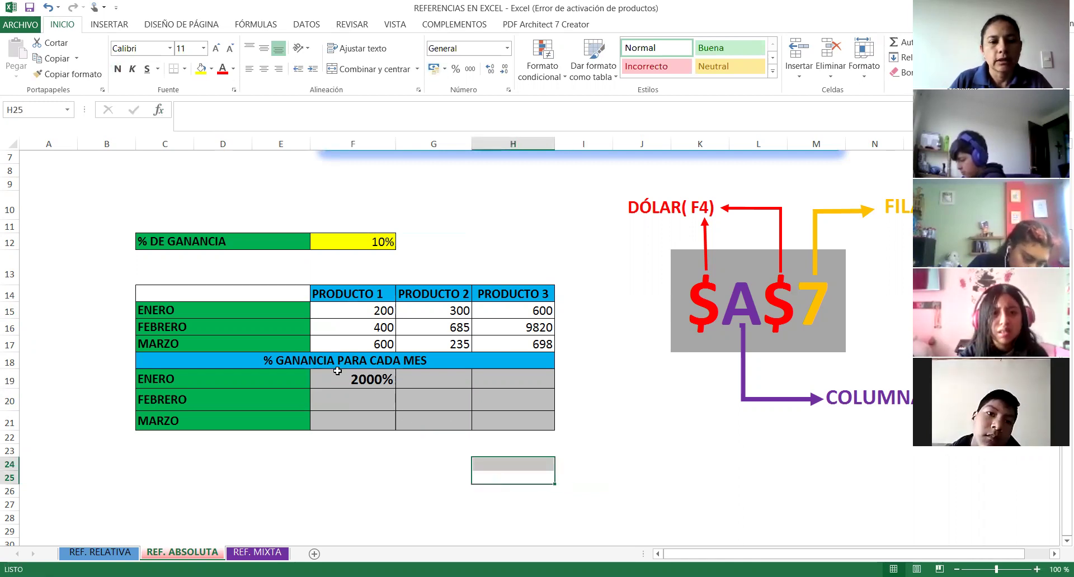
left_click(368, 378)
left_click_drag(368, 378, 518, 431)
left_click(513, 438)
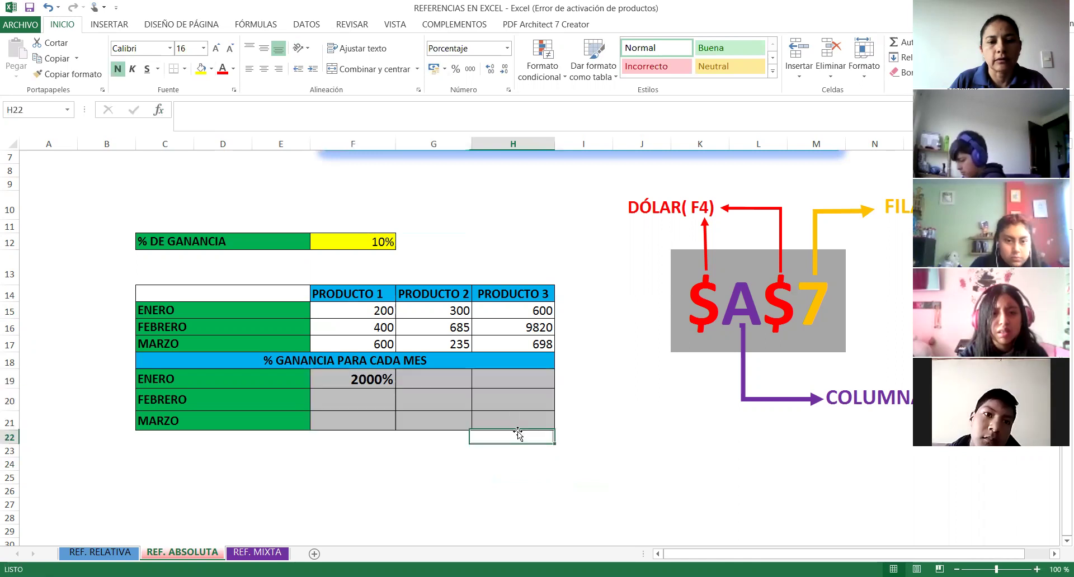
Copy the cell format of F20 onto the ENERO profit cell F19 so it uses the General number format
left_click(349, 380)
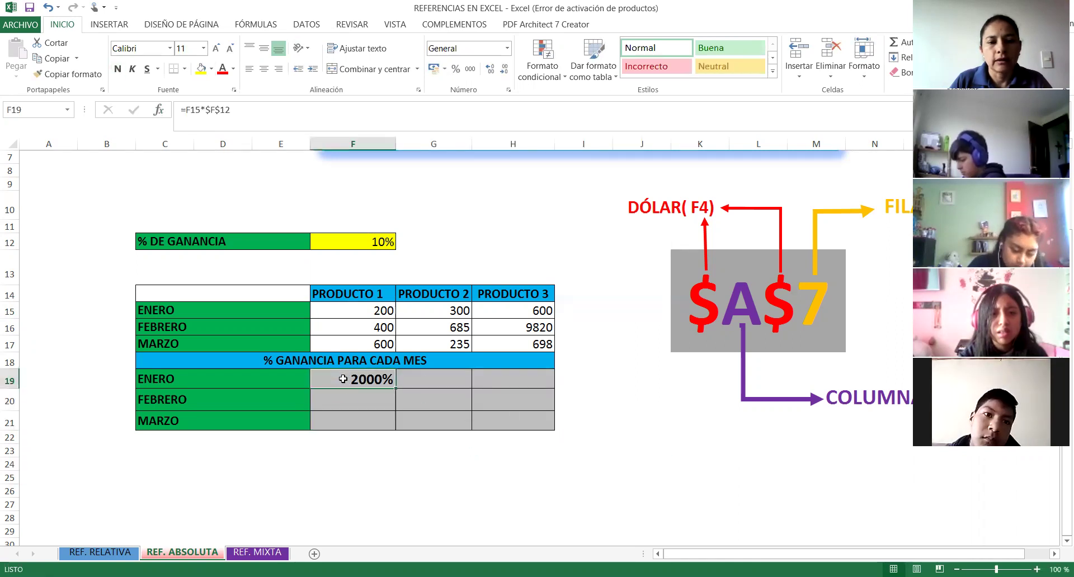
left_click(357, 404)
left_click(67, 74)
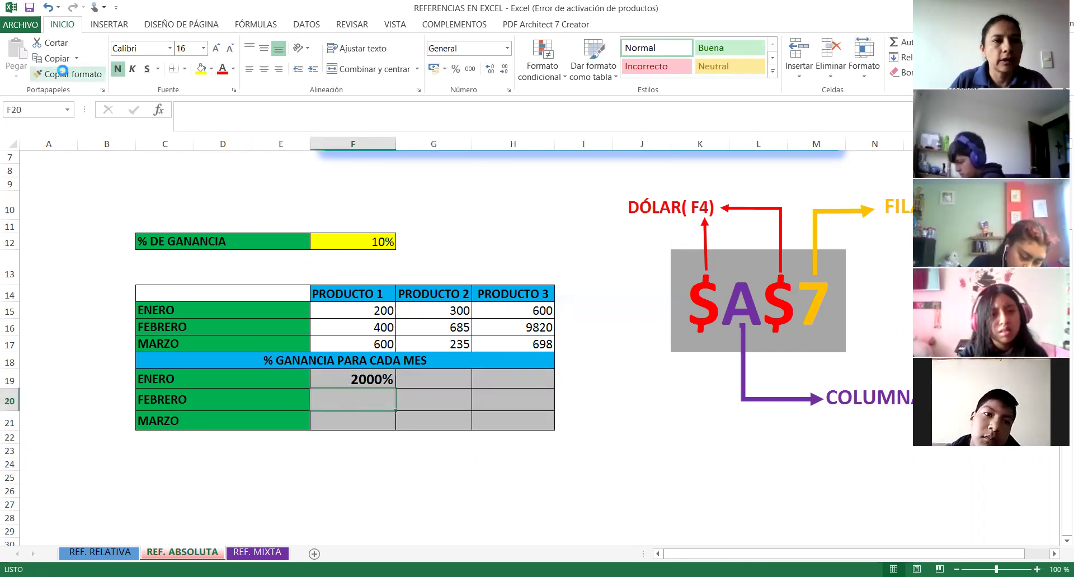
left_click(344, 372)
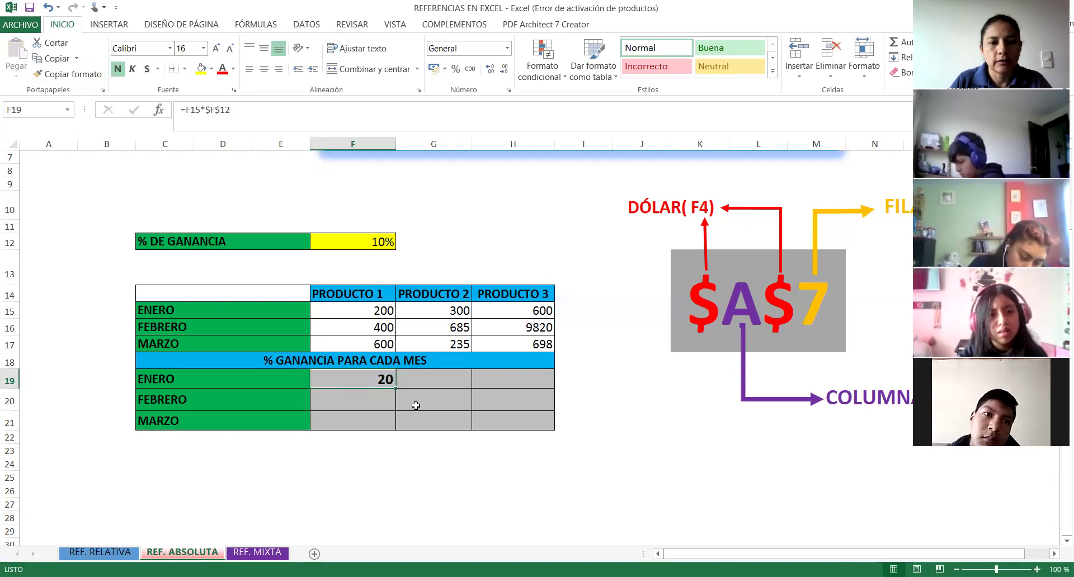
left_click(551, 464)
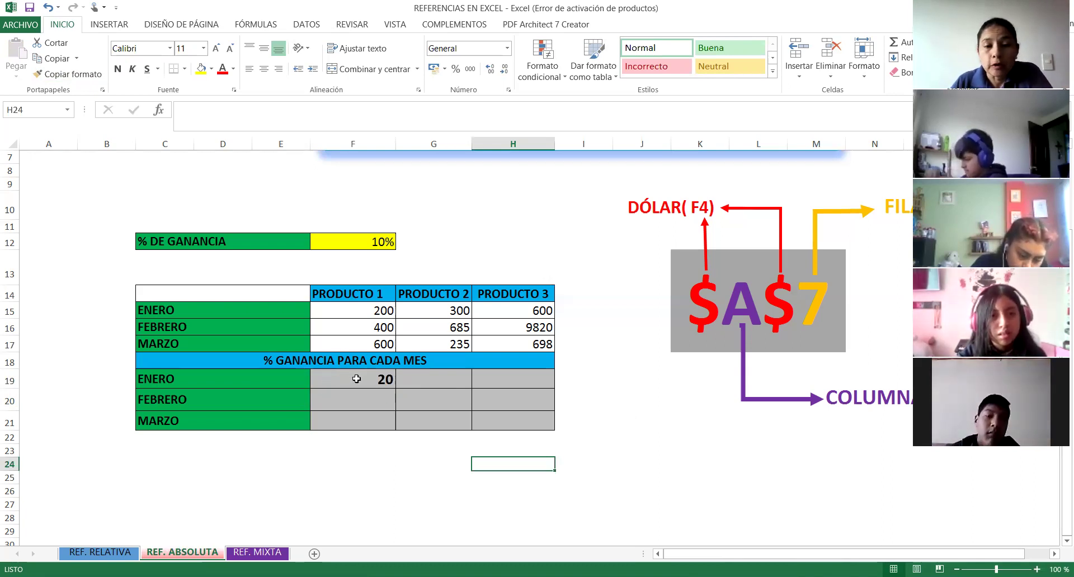
Check the number format category of the empty PRODUCTO 2 profit cell G19 without changing it
left_click(418, 382)
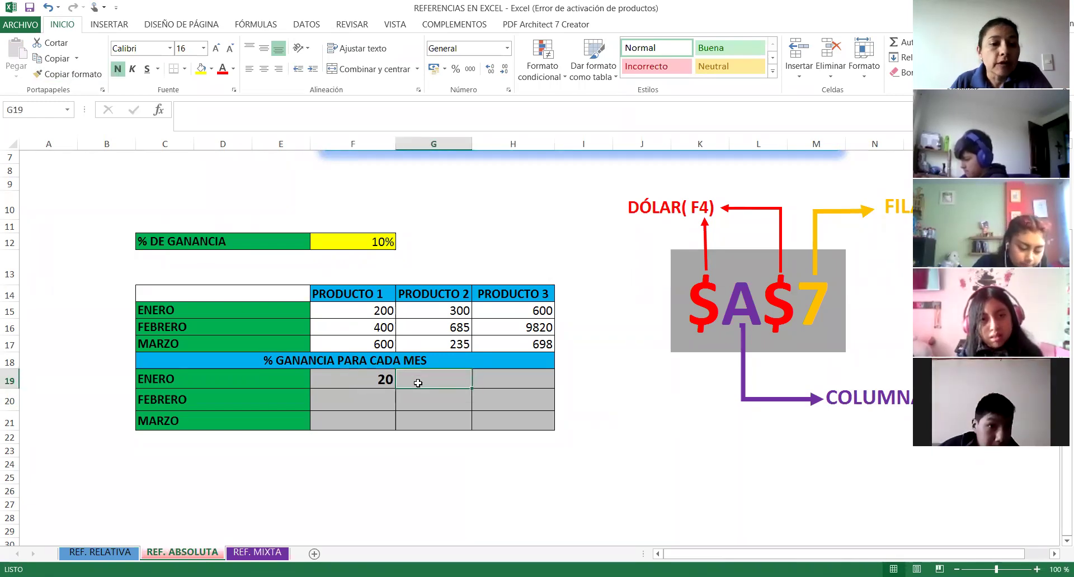
right_click(421, 383)
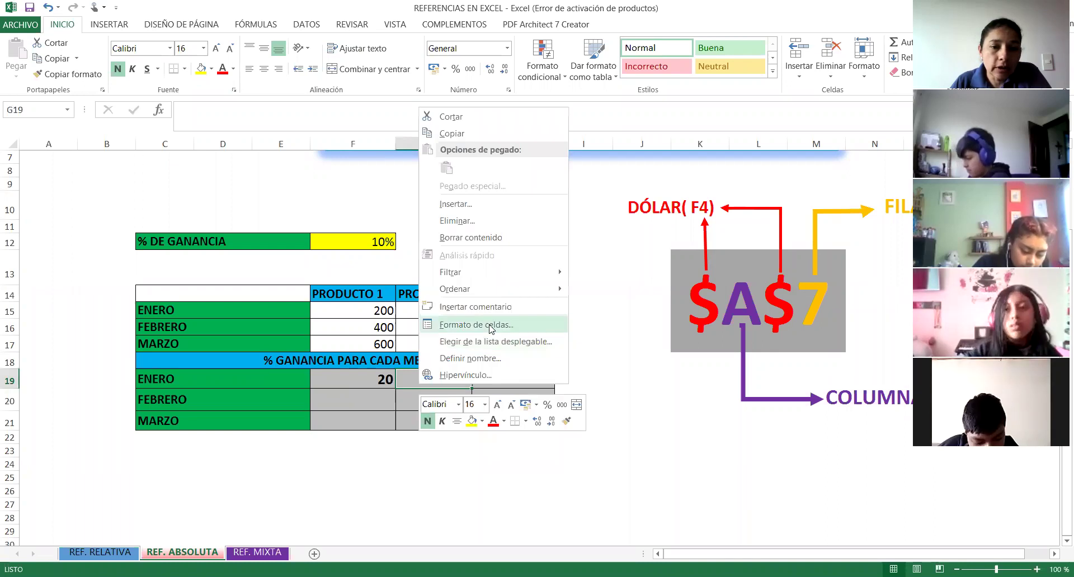
left_click(490, 326)
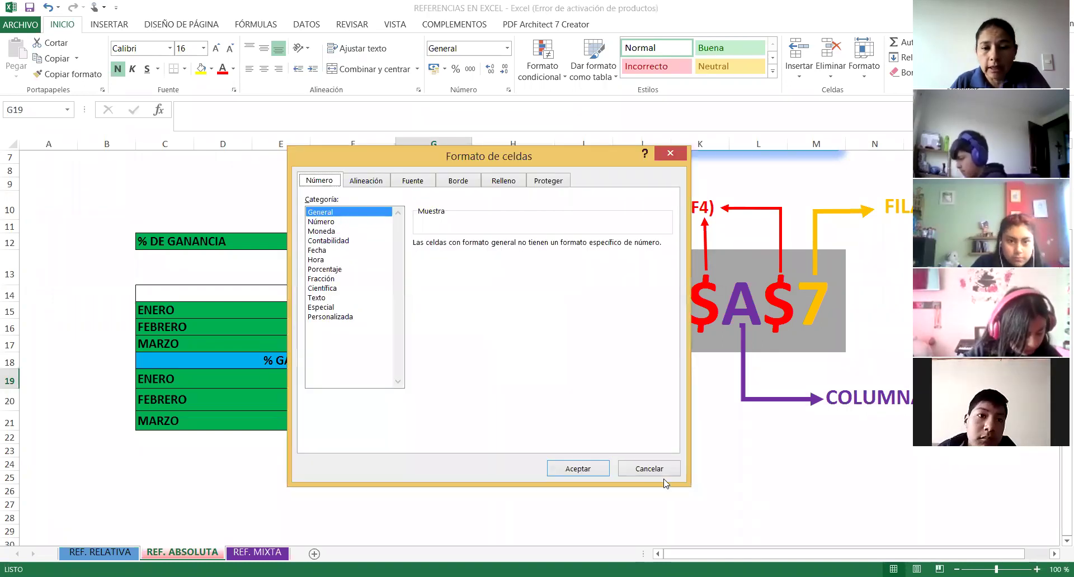
left_click(649, 468)
left_click(429, 518)
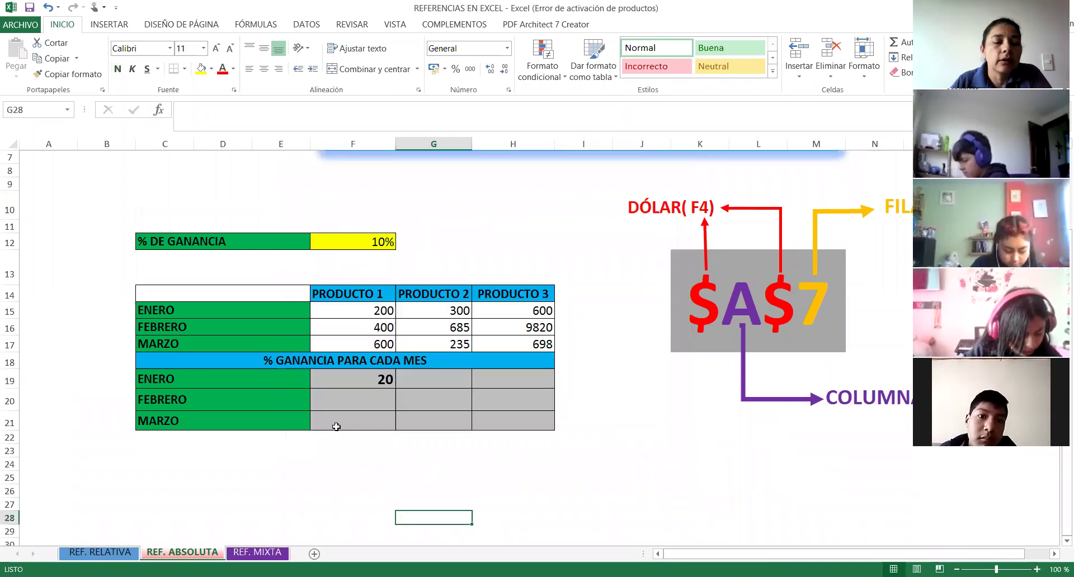
Fill the PRODUCTO 1 profit formula from F19 down to F21 for FEBRERO and MARZO
left_click(366, 383)
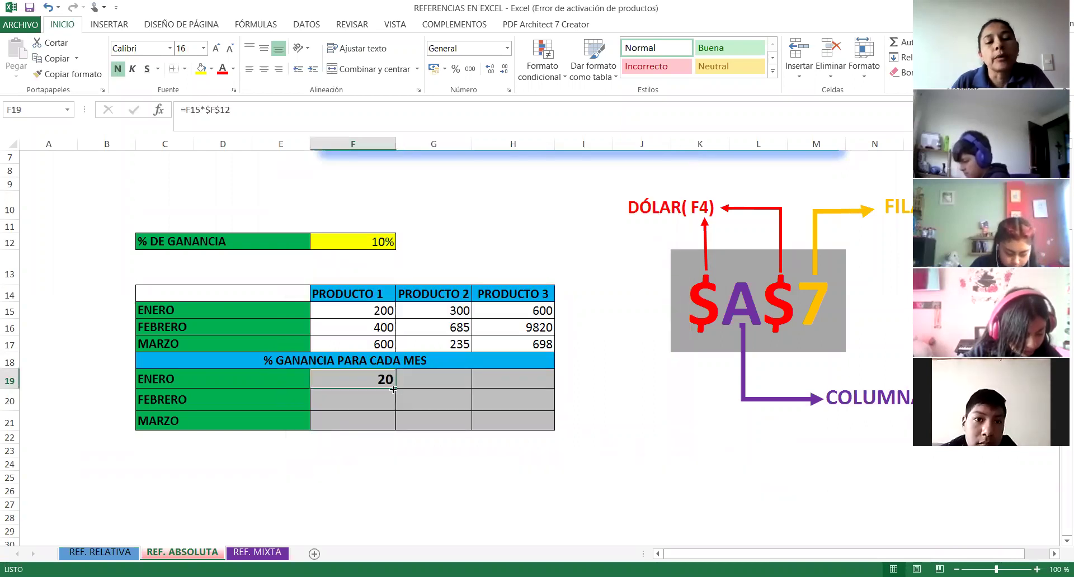
left_click_drag(393, 388, 393, 426)
left_click(475, 491)
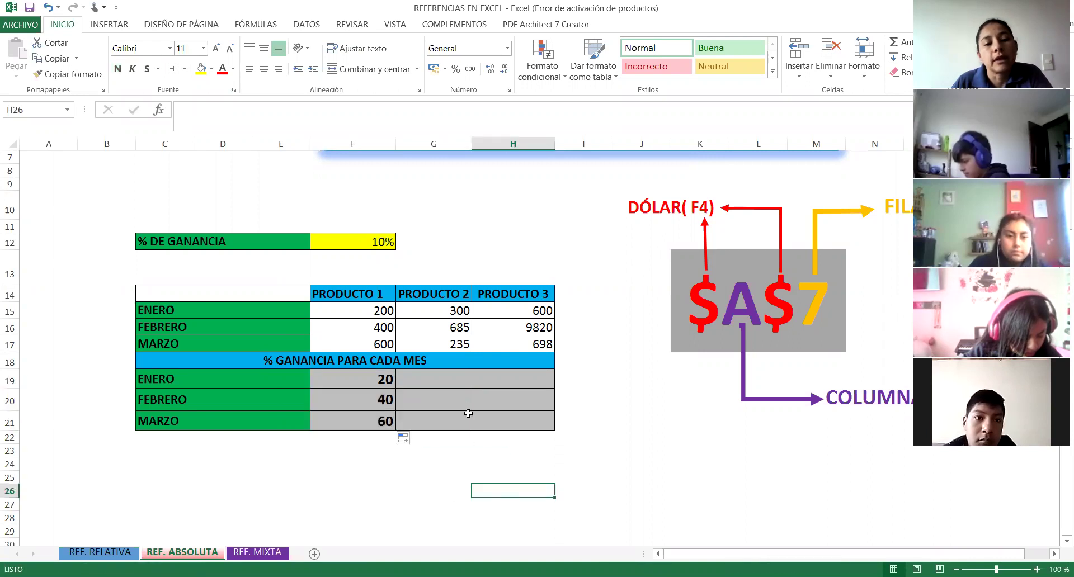
Enter the PRODUCTO 2 ENERO profit formula =G15*$F$12 in G19, with the percentage cell as an absolute reference
left_click(457, 379)
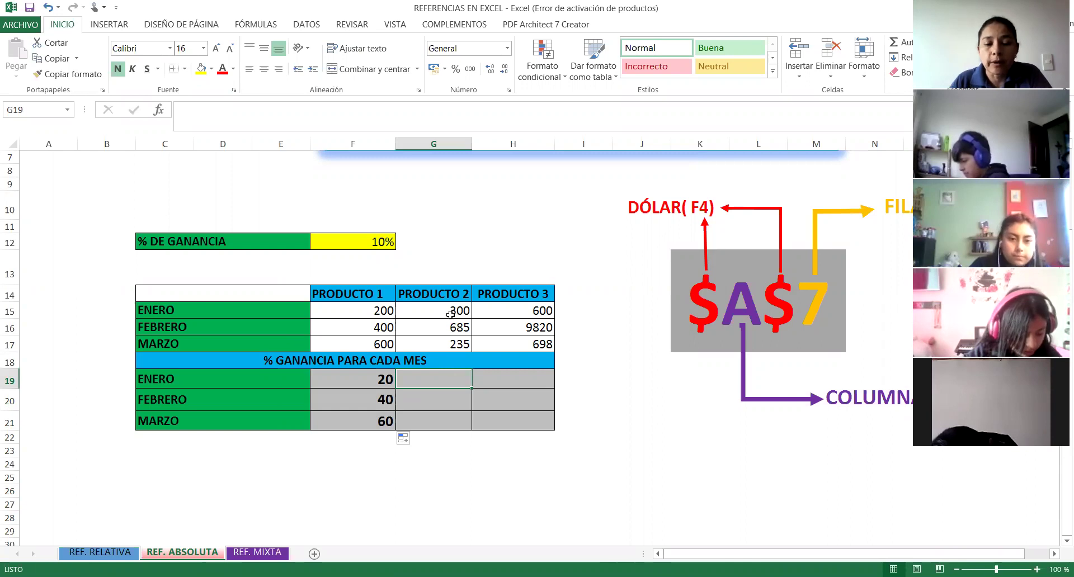
type("=")
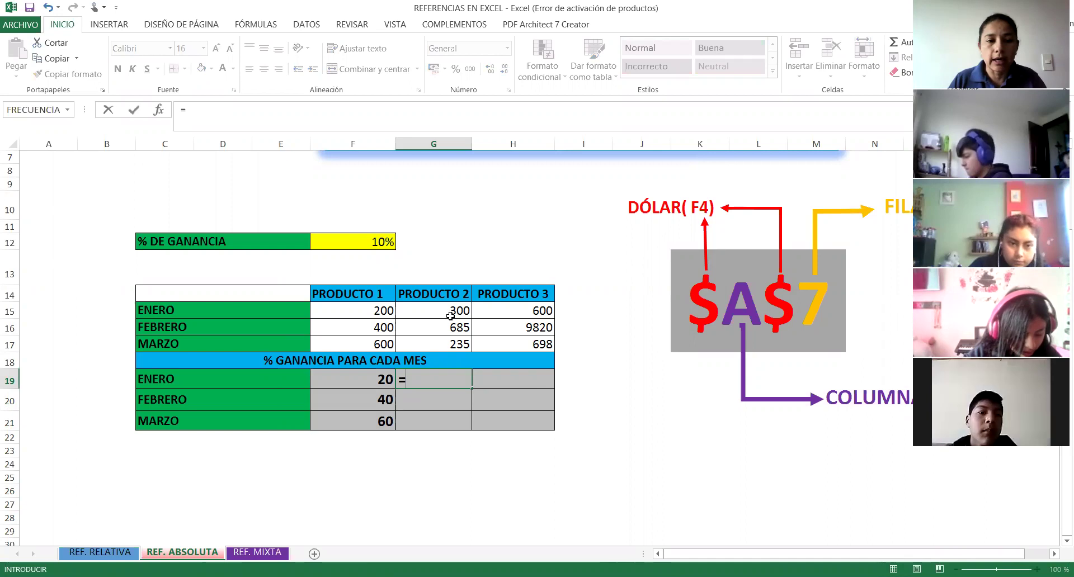
left_click(453, 311)
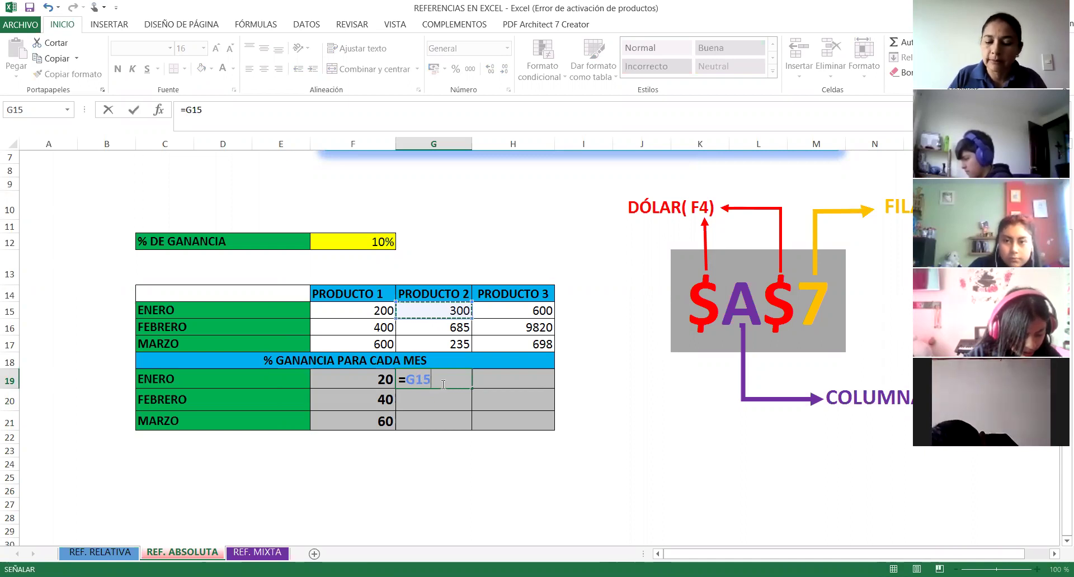
type("*")
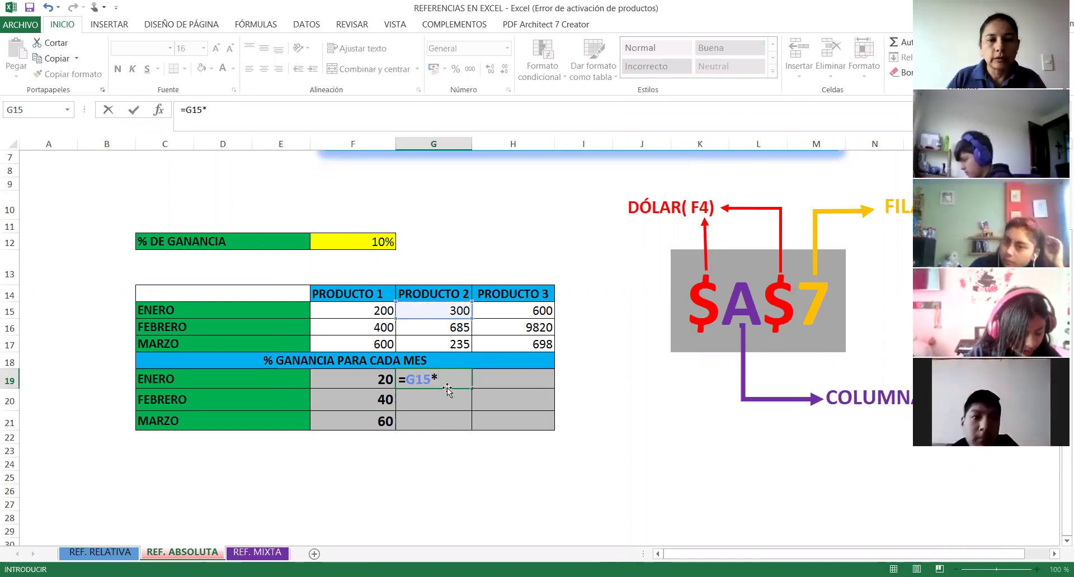
left_click(358, 252)
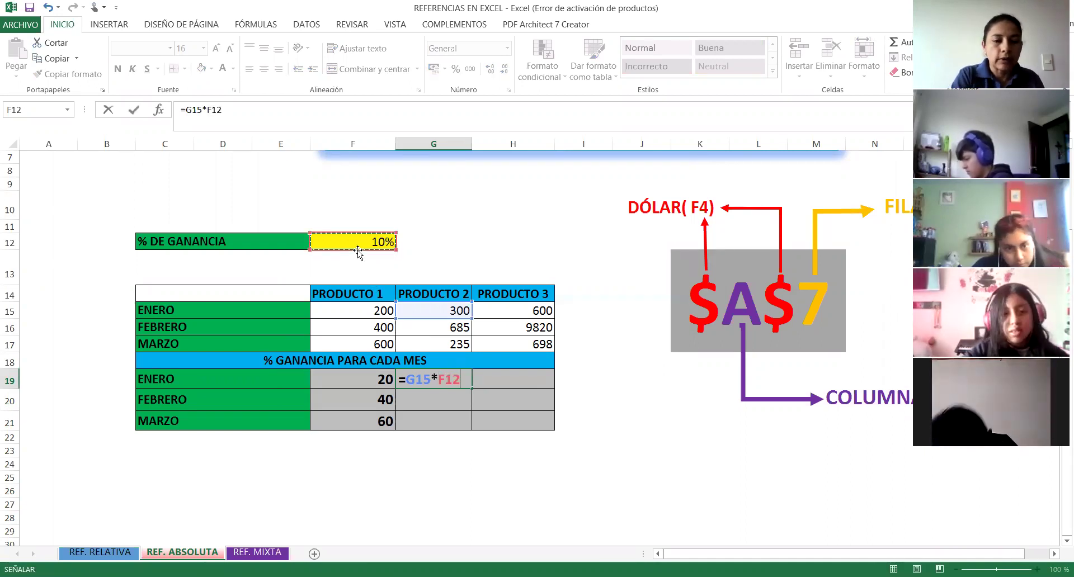
key("F4")
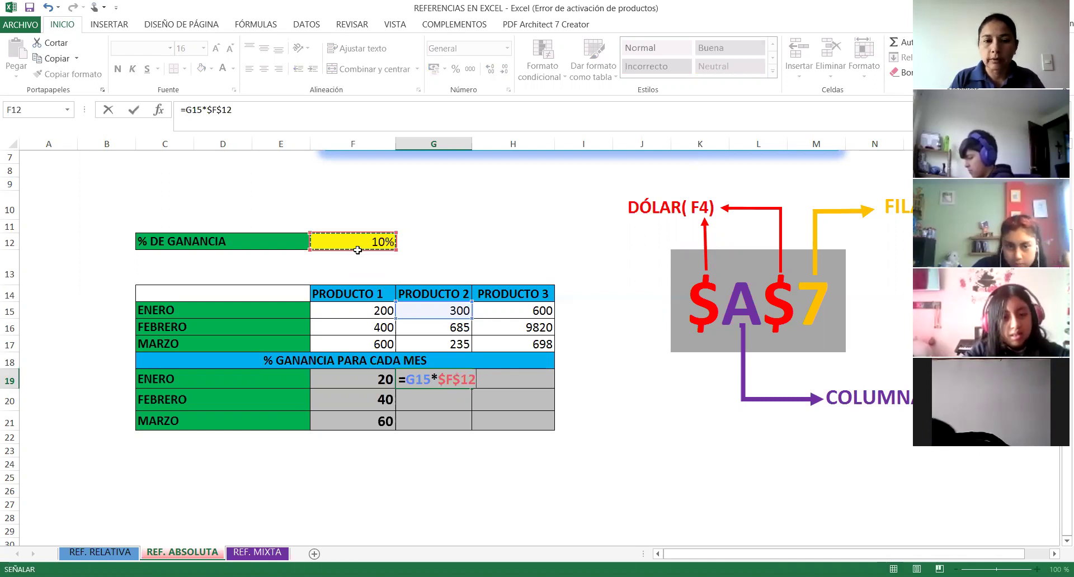
key("Return")
Fill the G19 formula down to G21 and review the copied formulas for FEBRERO and MARZO
left_click(462, 382)
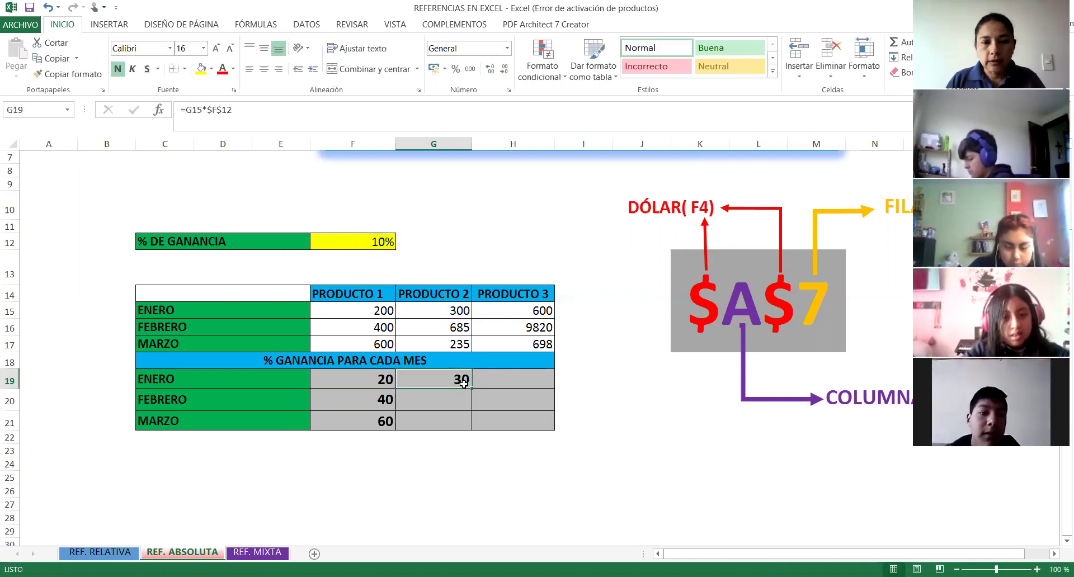
left_click_drag(472, 388, 471, 429)
left_click(418, 406)
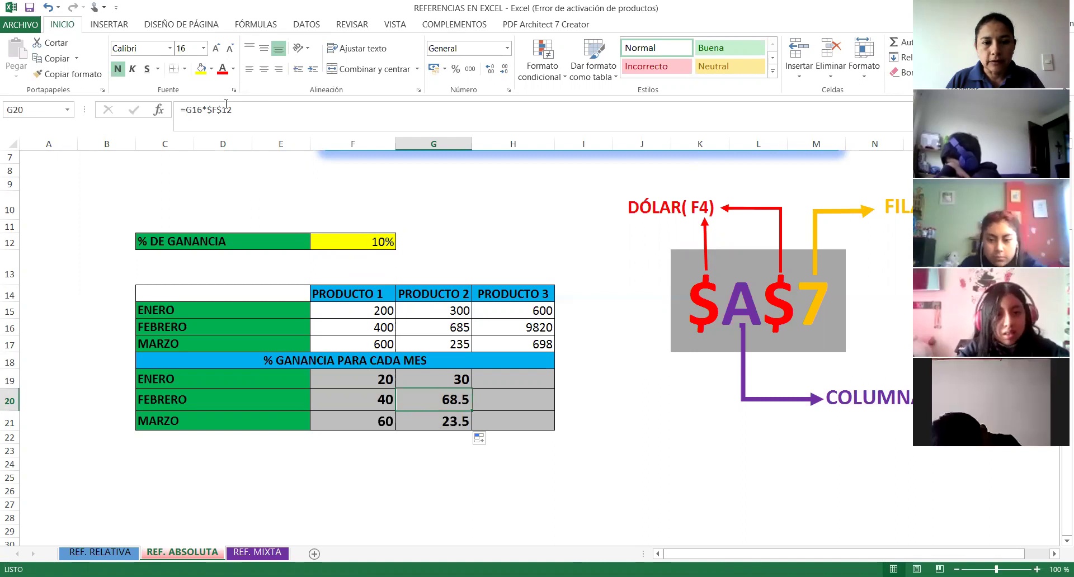
left_click(443, 423)
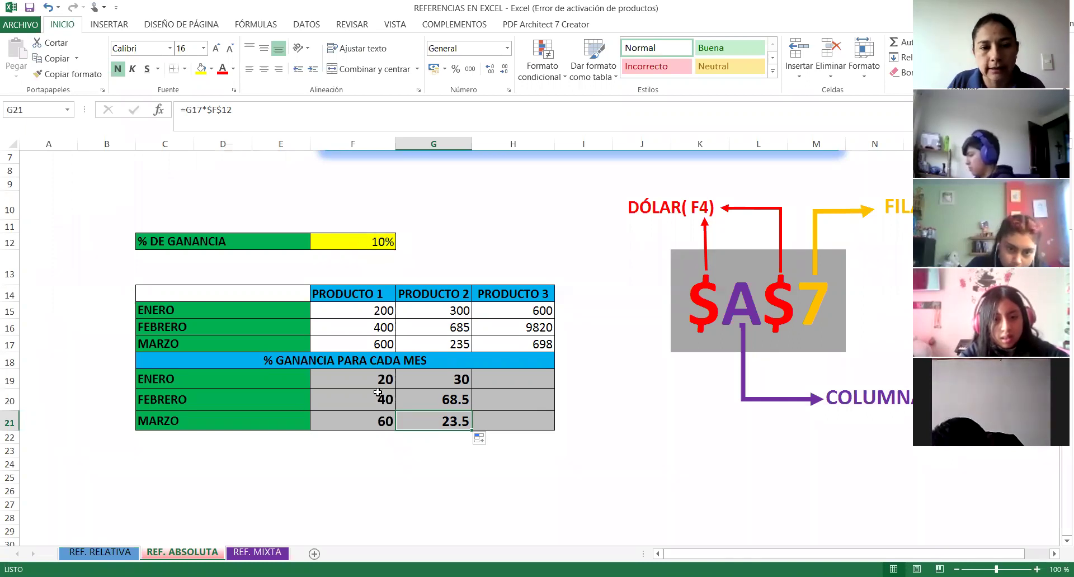
Enter the PRODUCTO 3 ENERO profit formula =H15*$F$12 in H19, with the percentage cell as an absolute reference
left_click(505, 383)
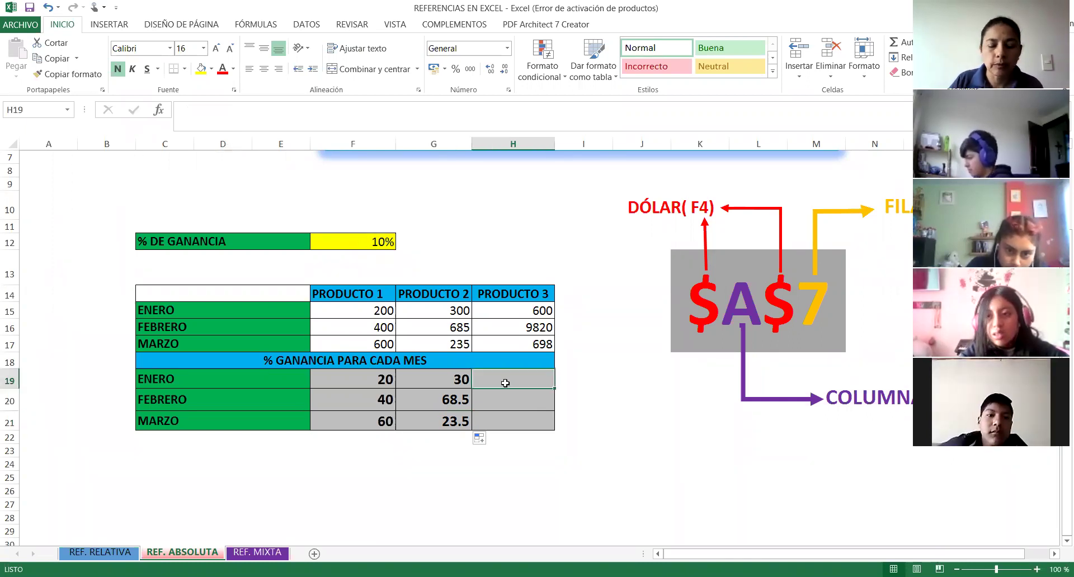
type("=")
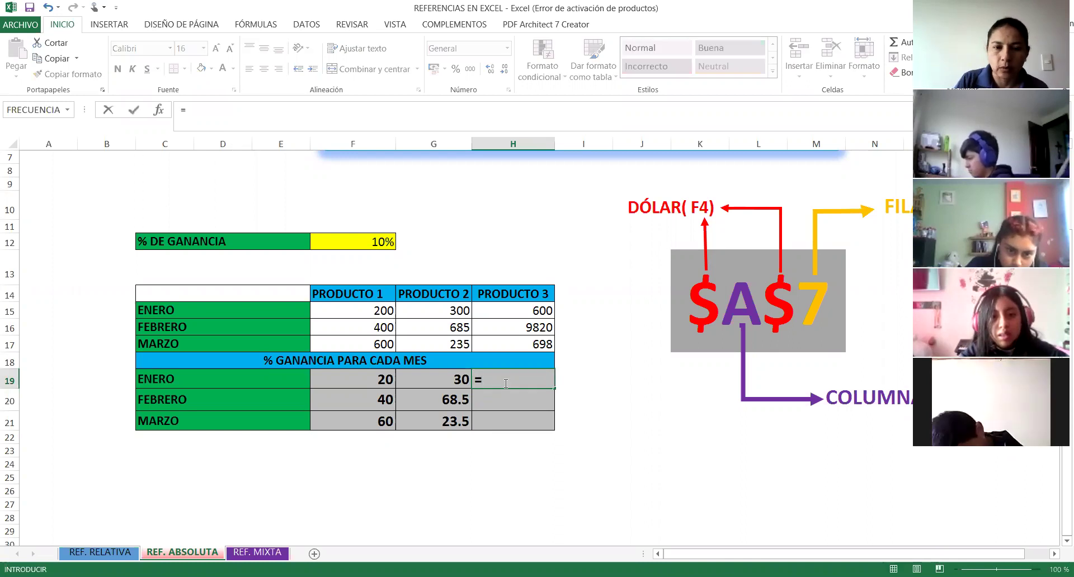
left_click(542, 311)
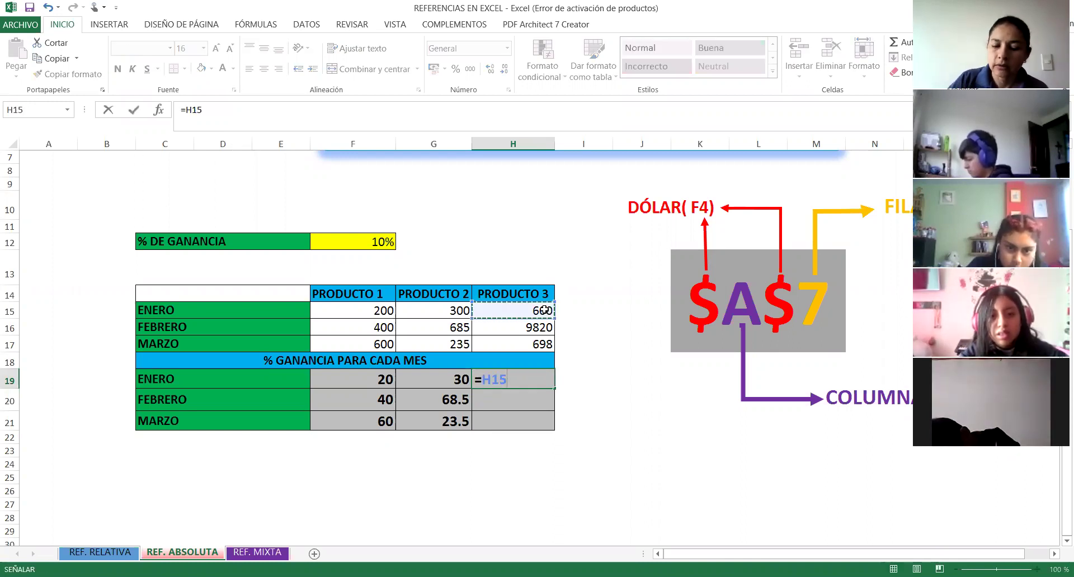
type("*")
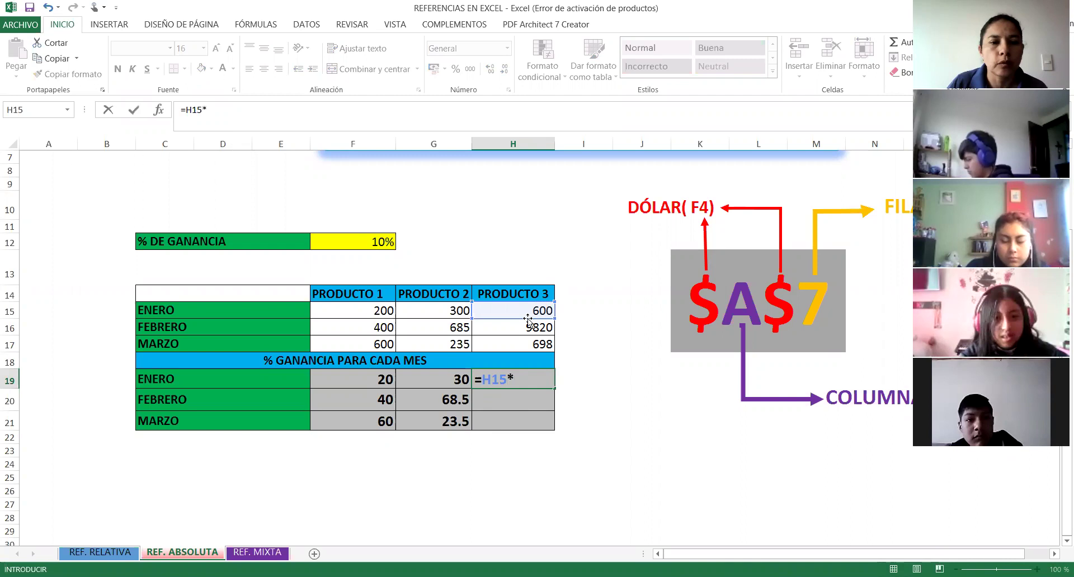
left_click(363, 239)
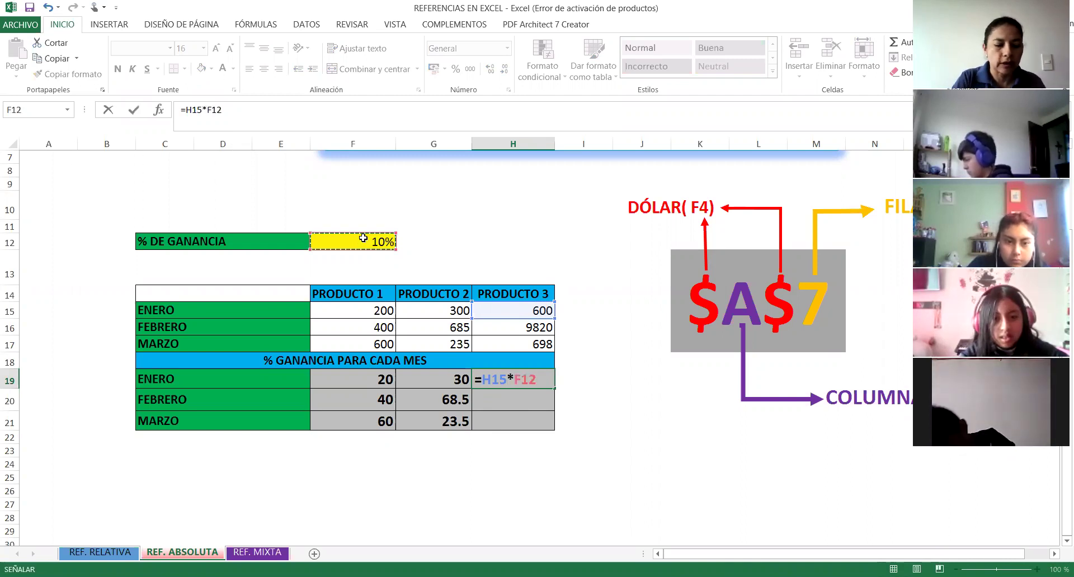
key("F4")
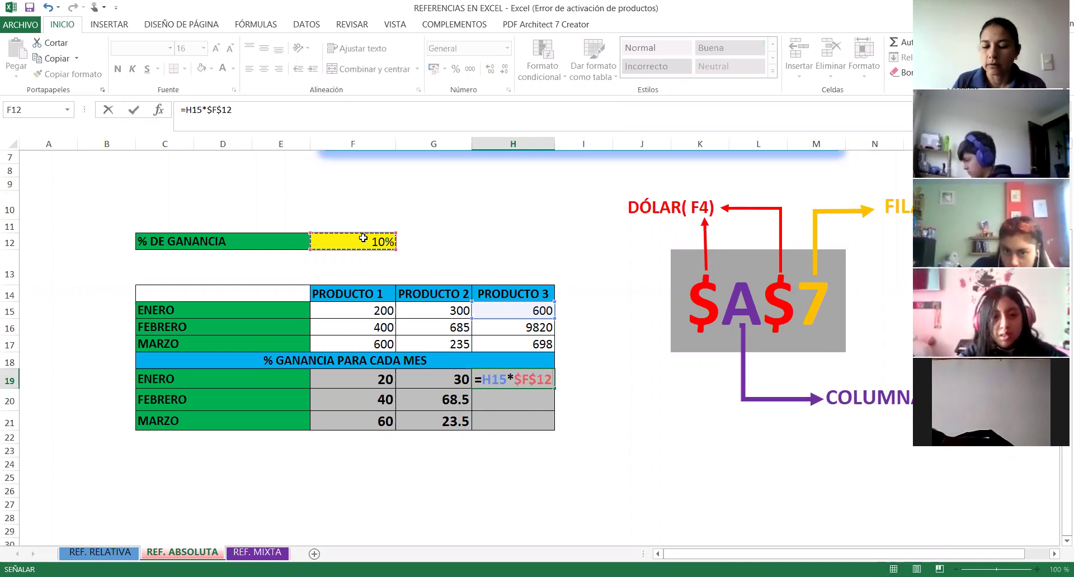
key("Return")
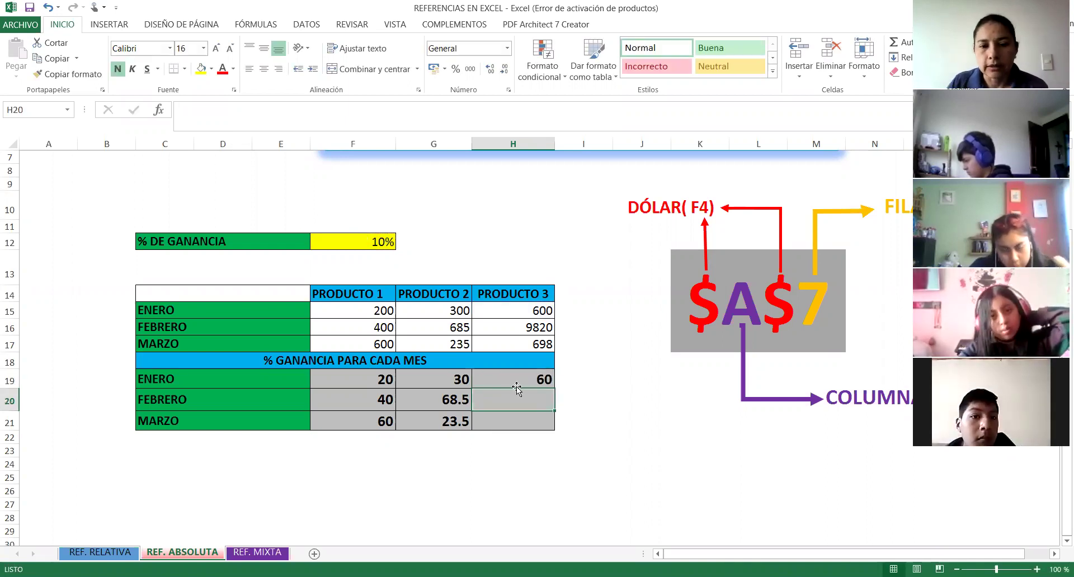
Fill the PRODUCTO 3 profit formula from H19 down to H21 for FEBRERO and MARZO
left_click(535, 381)
left_click_drag(553, 388, 555, 428)
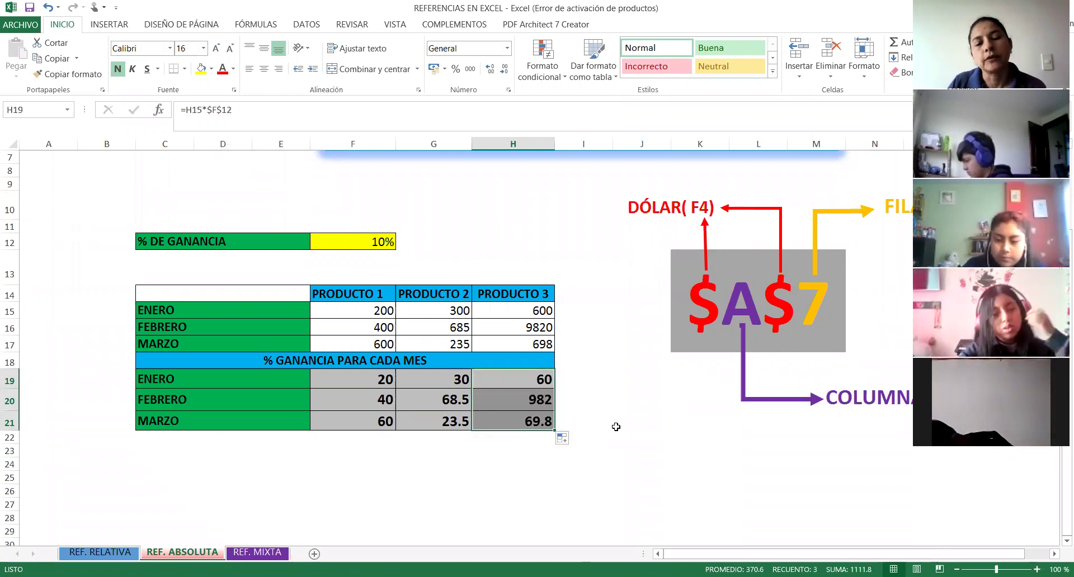
left_click(616, 428)
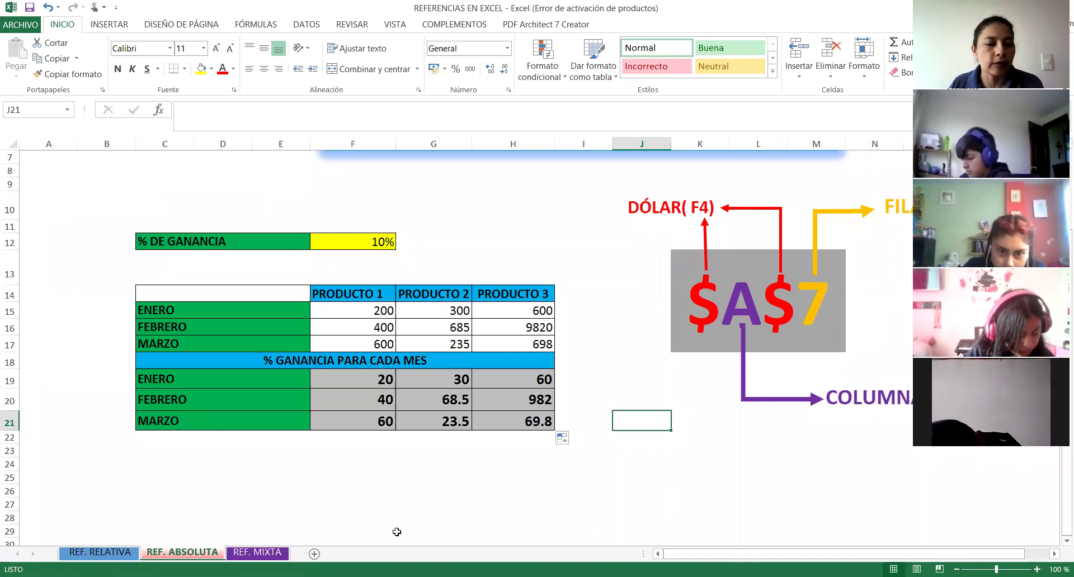
Switch to the REF. MIXTA sheet and look over its tables and mixed reference diagrams
left_click(273, 554)
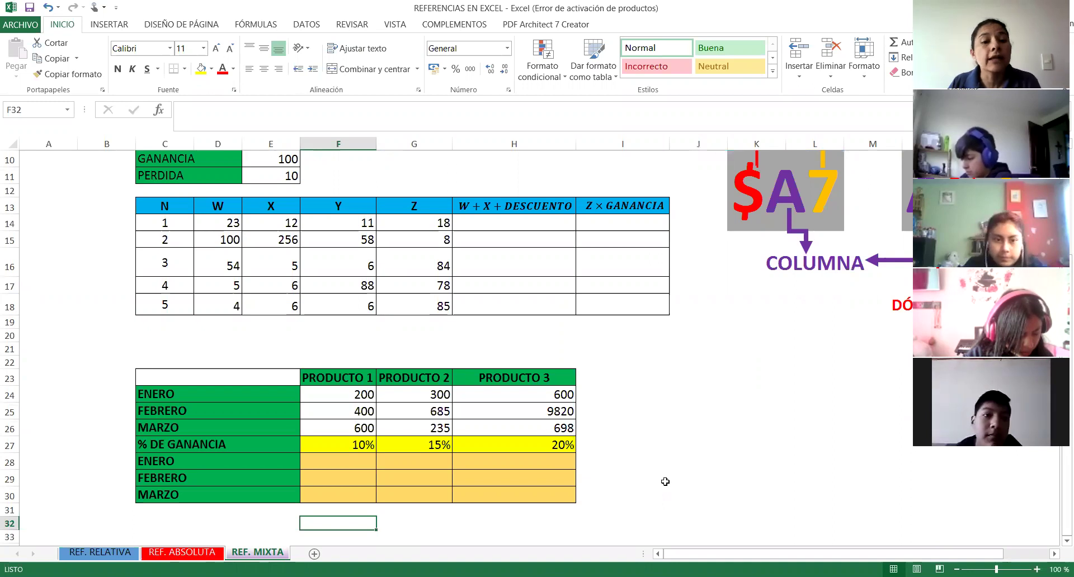
scroll(681, 501, "up", 3)
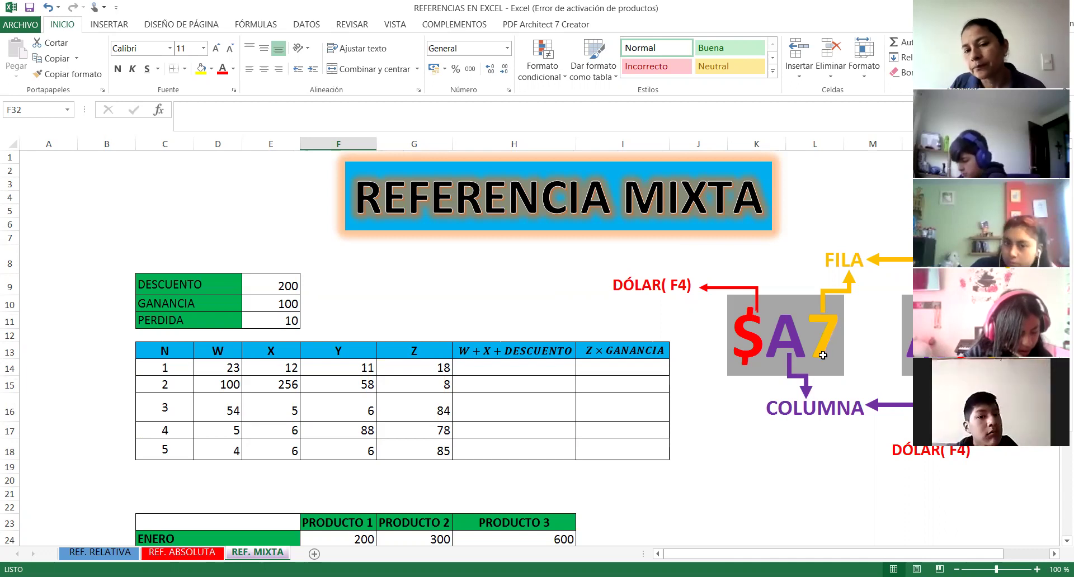
scroll(823, 356, "down", 2)
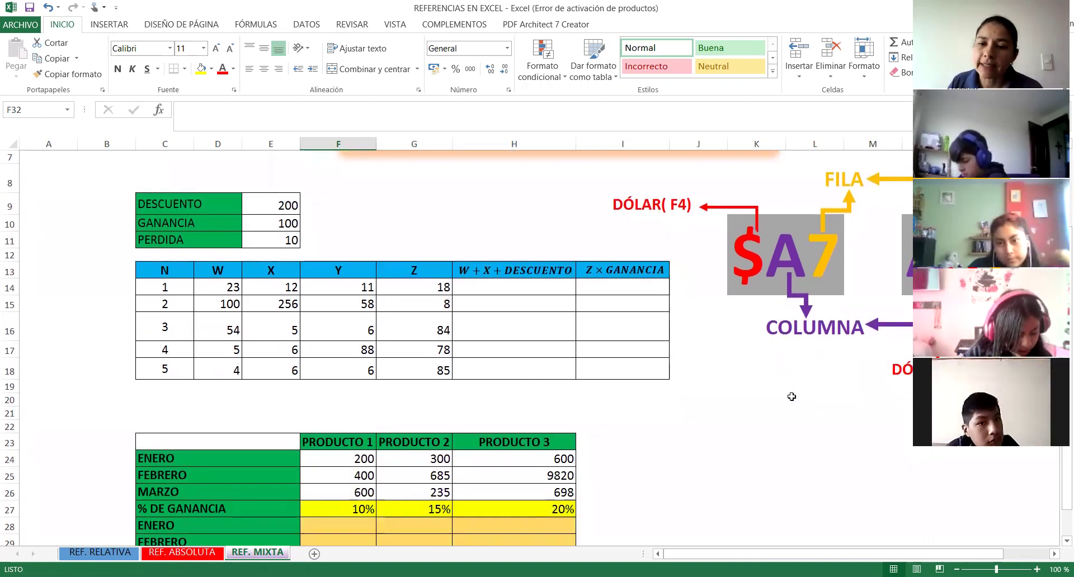
left_click(768, 384)
left_click(751, 368)
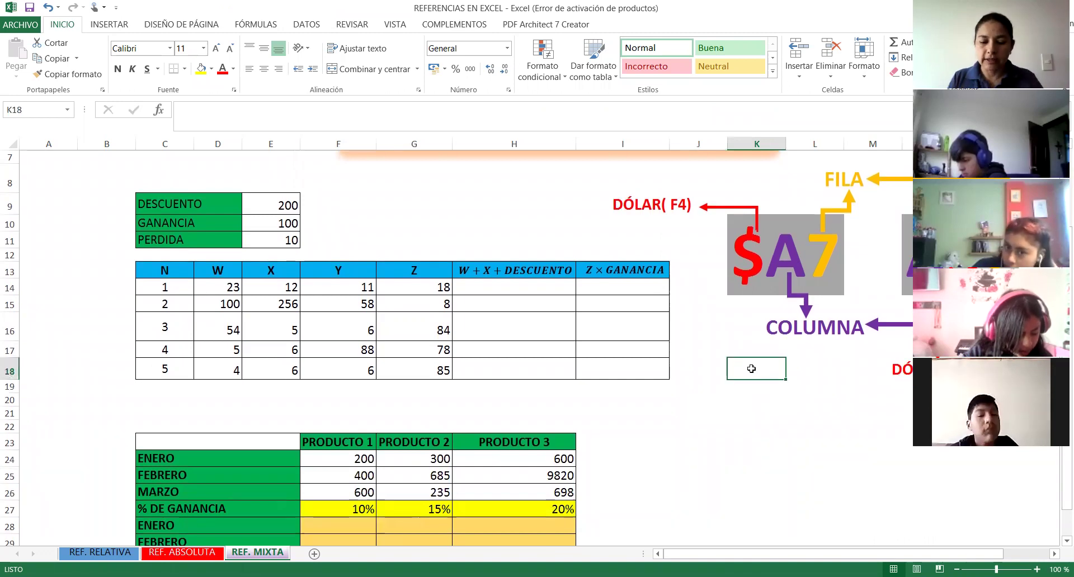
type("$E")
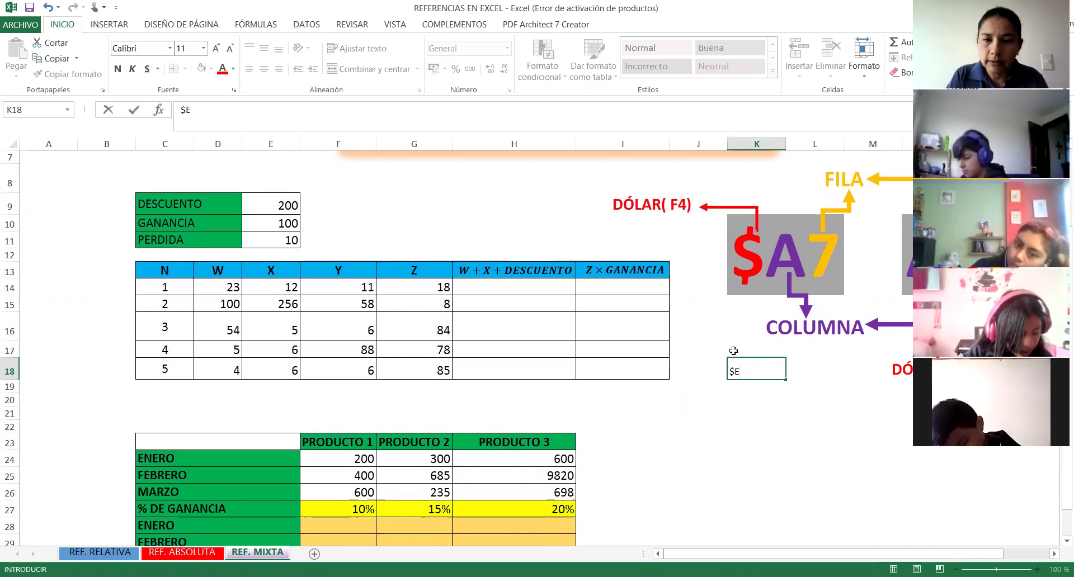
type("9")
key("ctrl+Return")
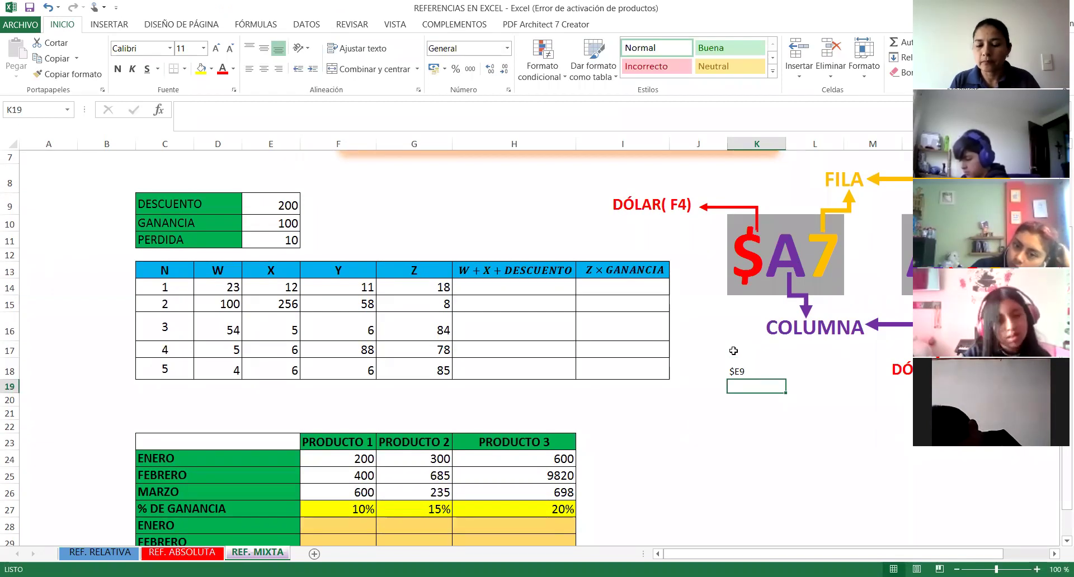
key("BackSpace")
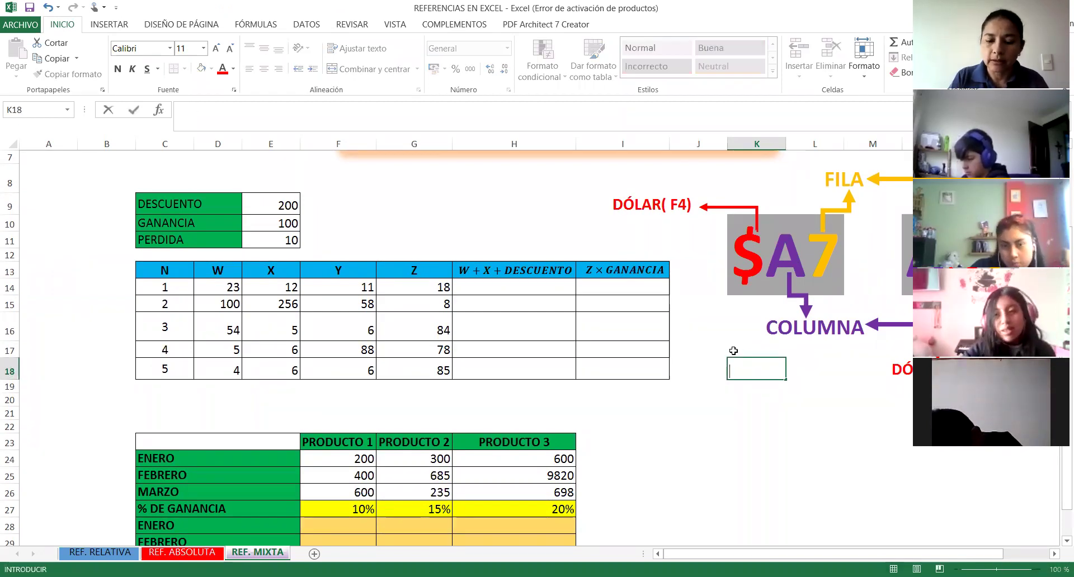
Enter the mixed reference formula =$E9 in K18 and fill it down to K25
type("=$E")
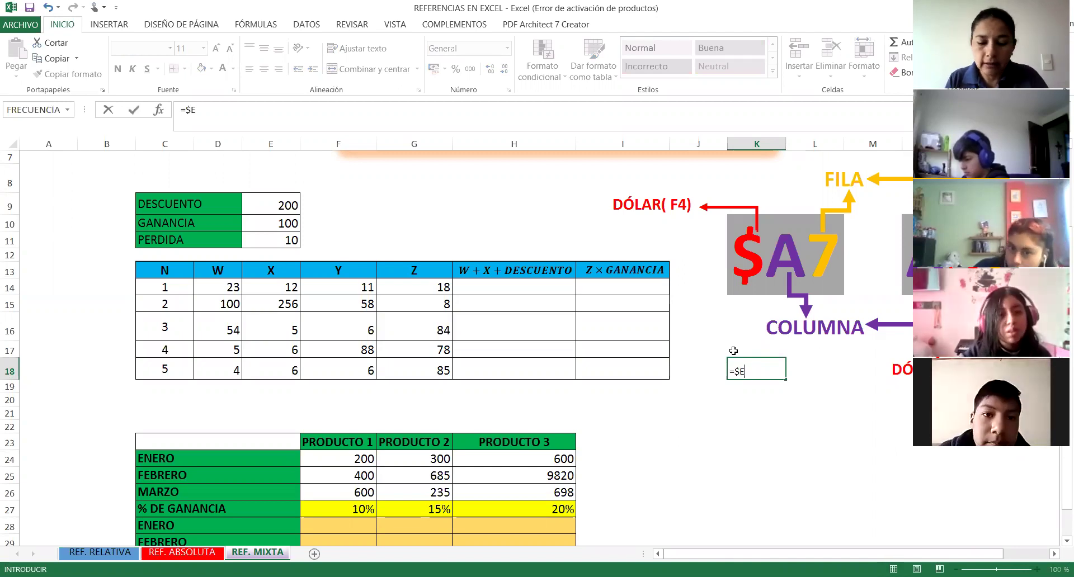
type("9")
key("Return")
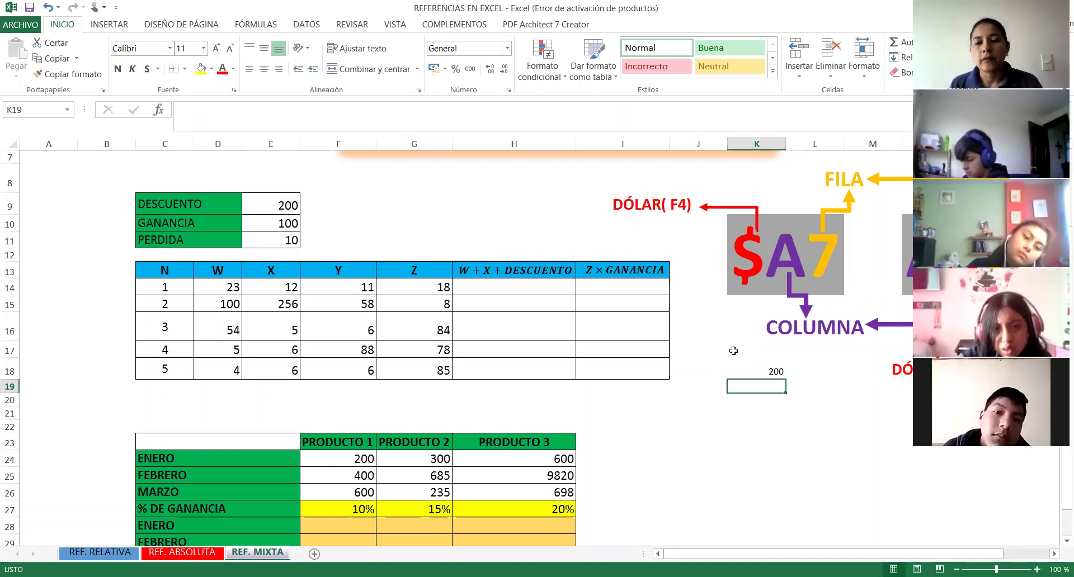
left_click(768, 371)
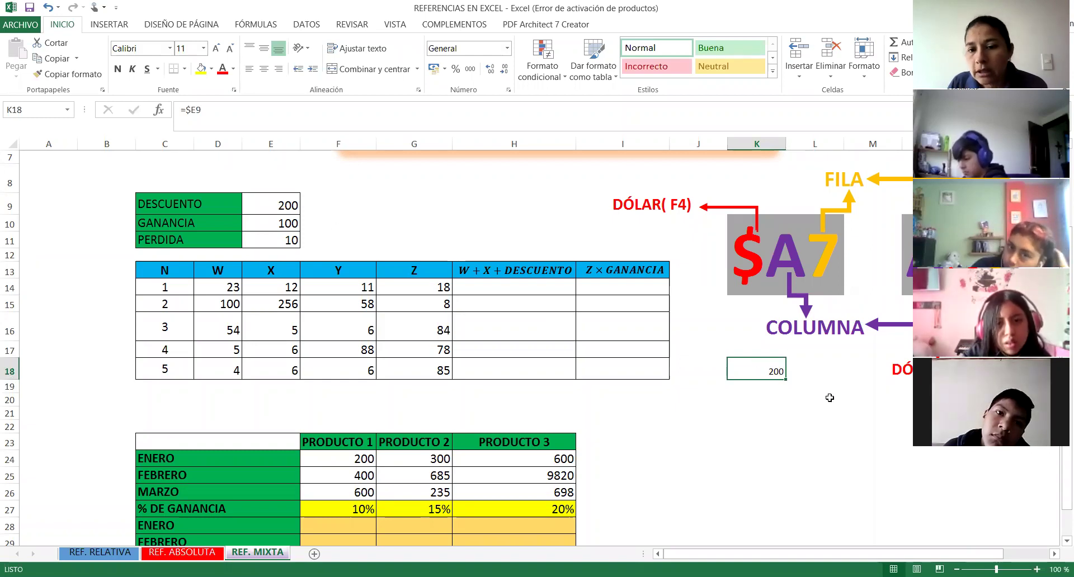
left_click_drag(786, 381, 783, 488)
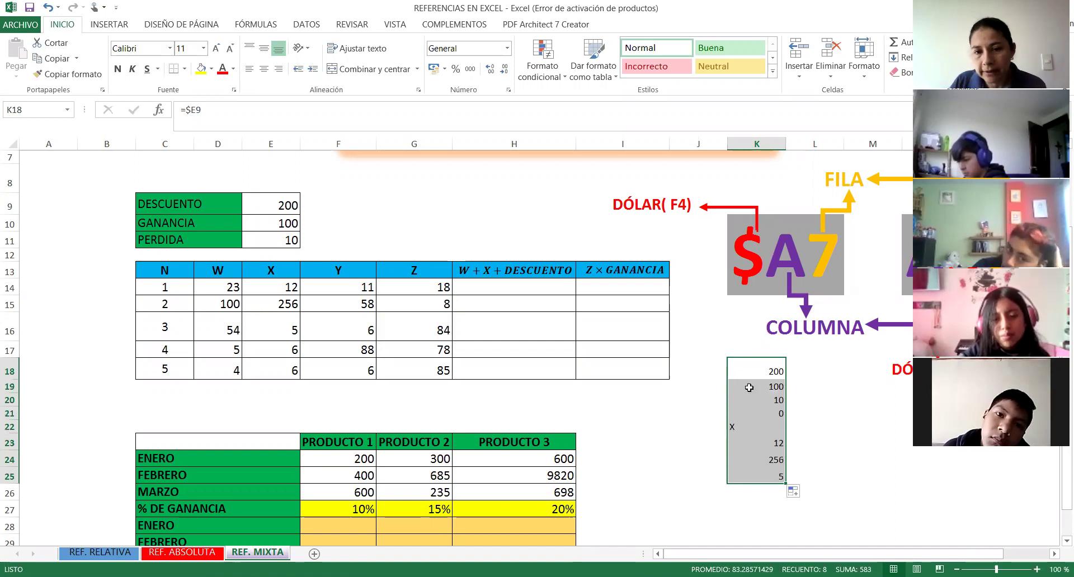
Examine the copied formulas from K18 to K22 to compare the fixed column with the row numbers
left_click(759, 372)
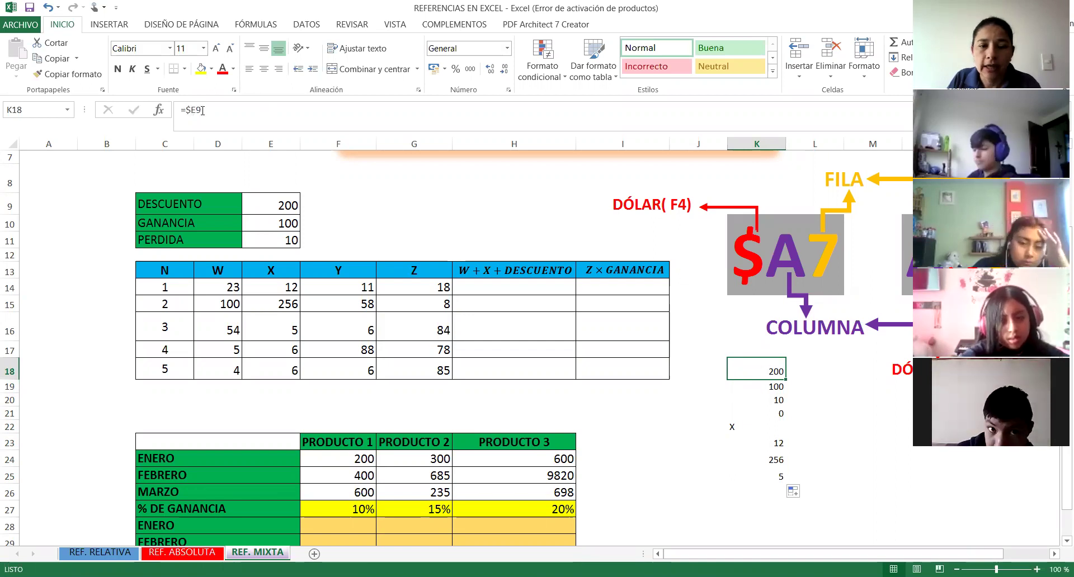
key("Down")
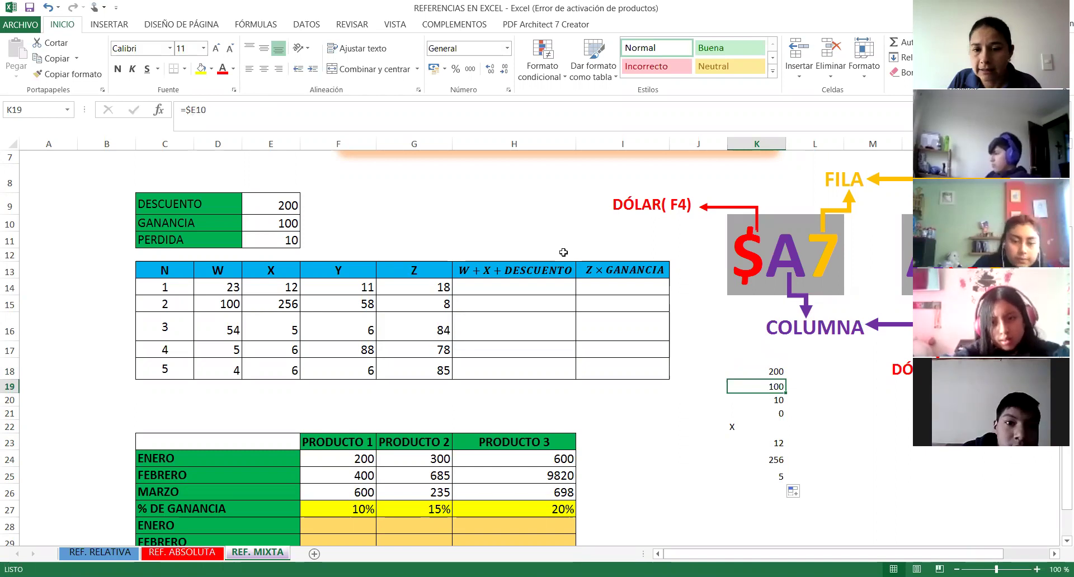
left_click(780, 402)
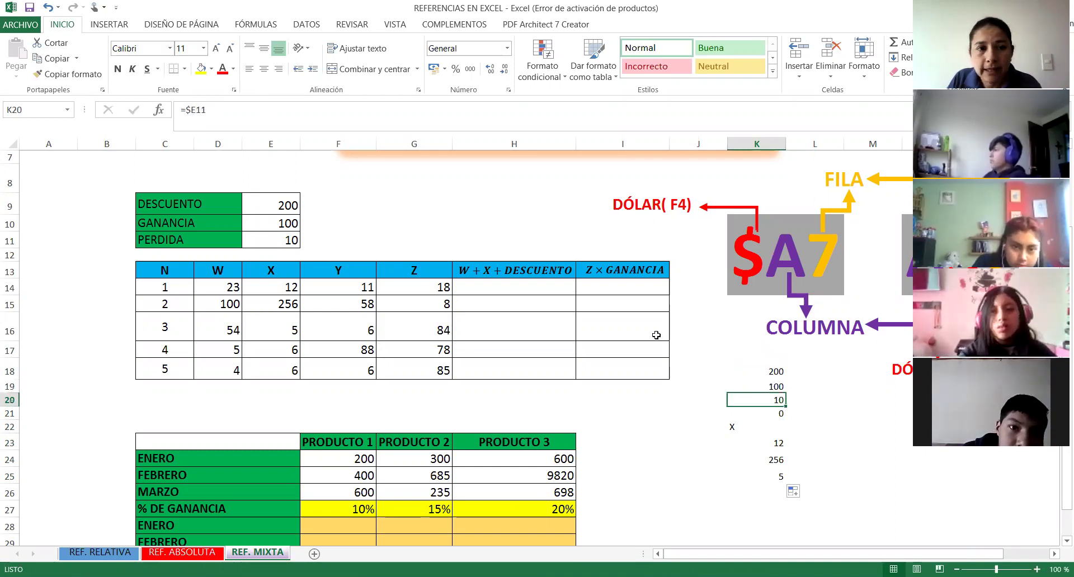
left_click(770, 417)
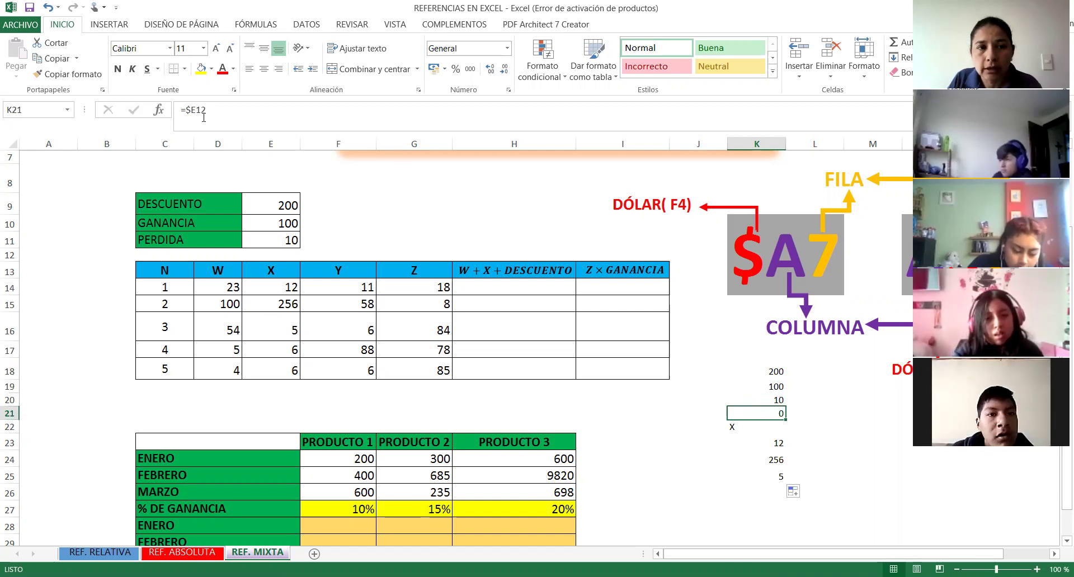
left_click(766, 433)
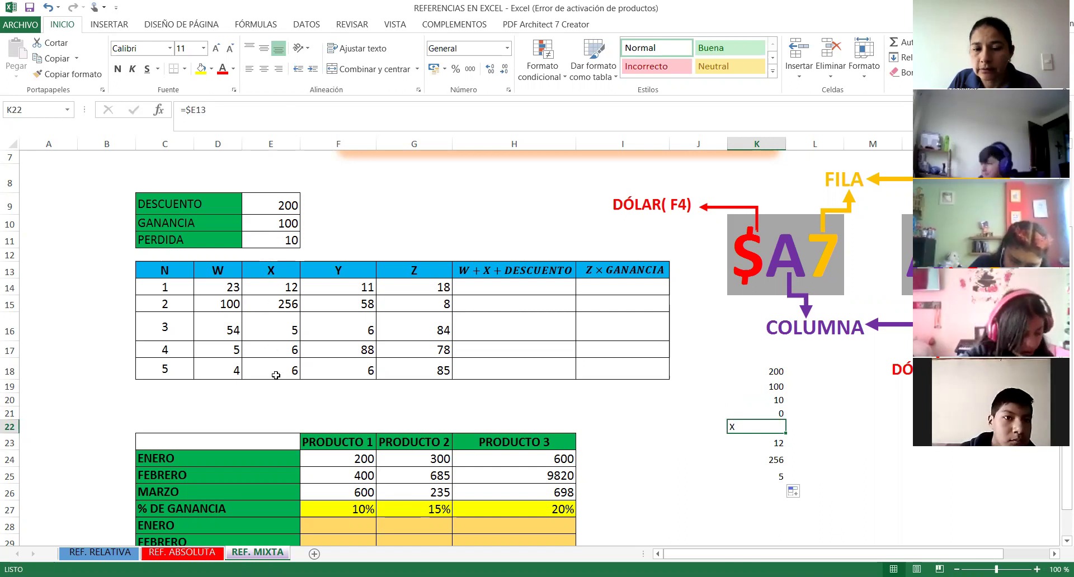
left_click(814, 387)
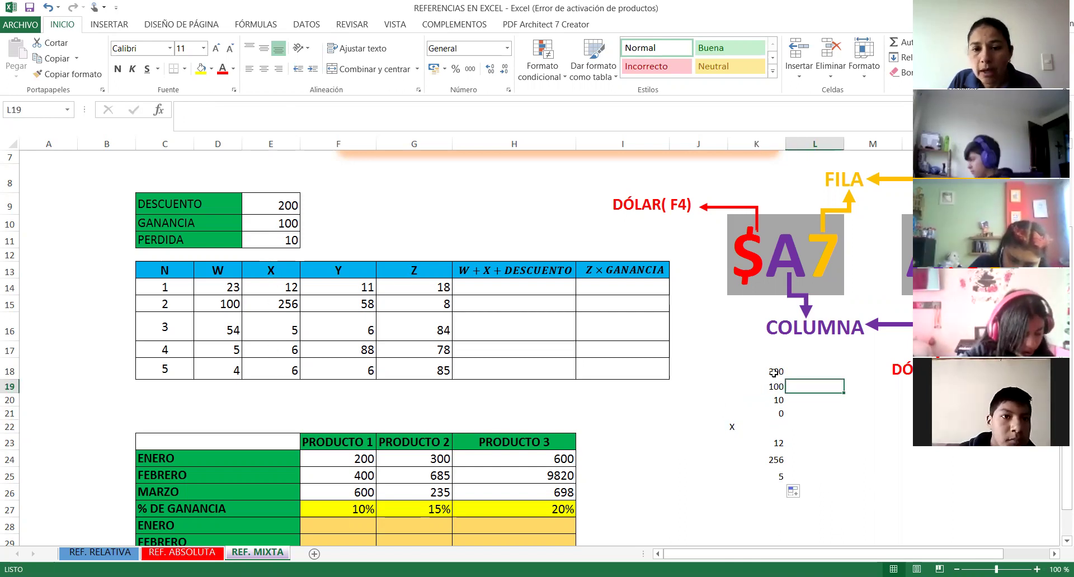
left_click_drag(746, 371, 755, 492)
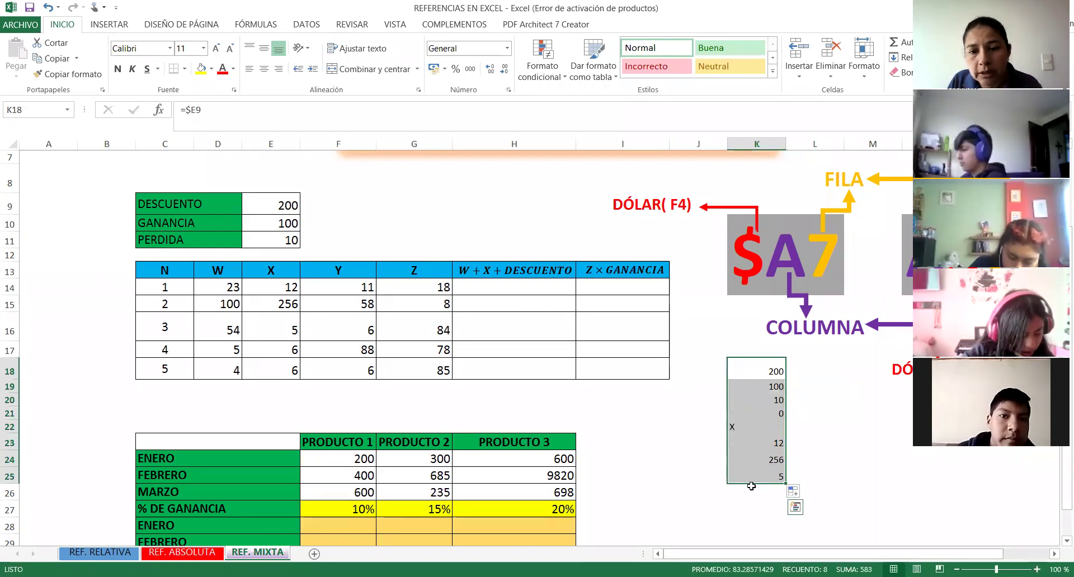
Enter the mixed reference formula =E$9 in L18, pointing to the DESCUENTO value with only the row fixed
left_click(805, 370)
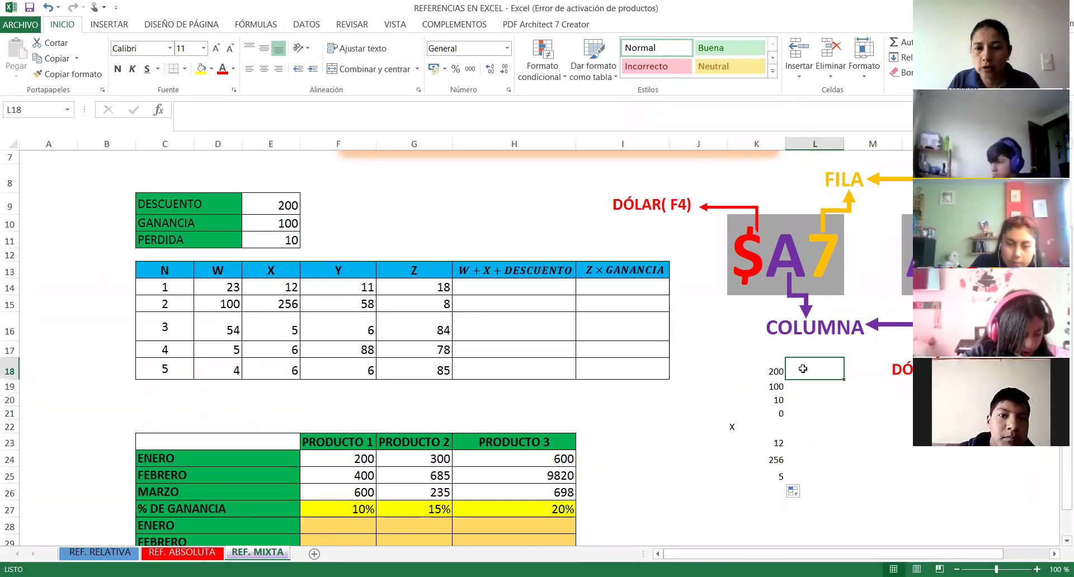
type("=")
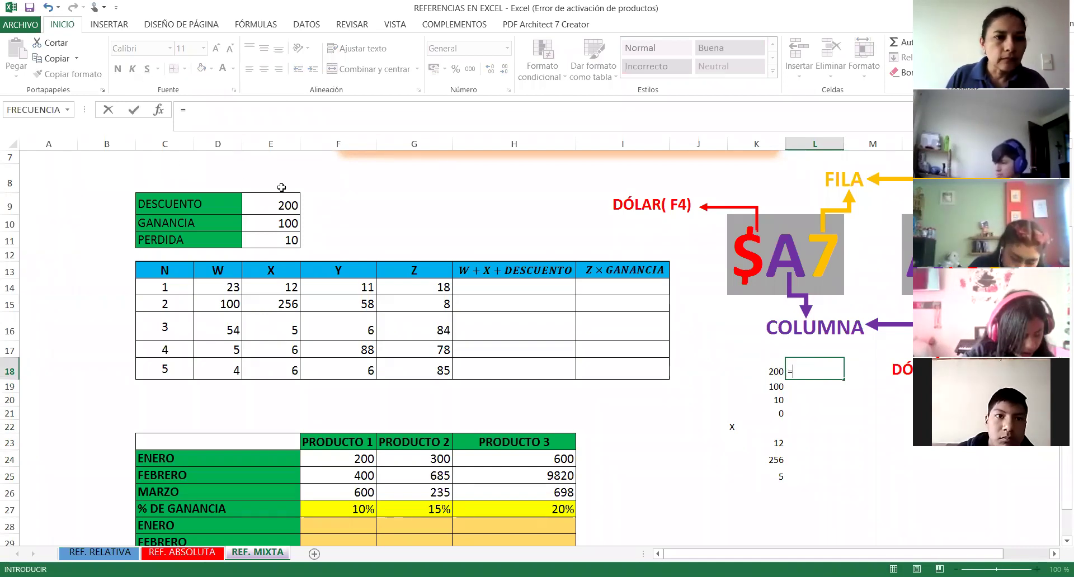
left_click(286, 207)
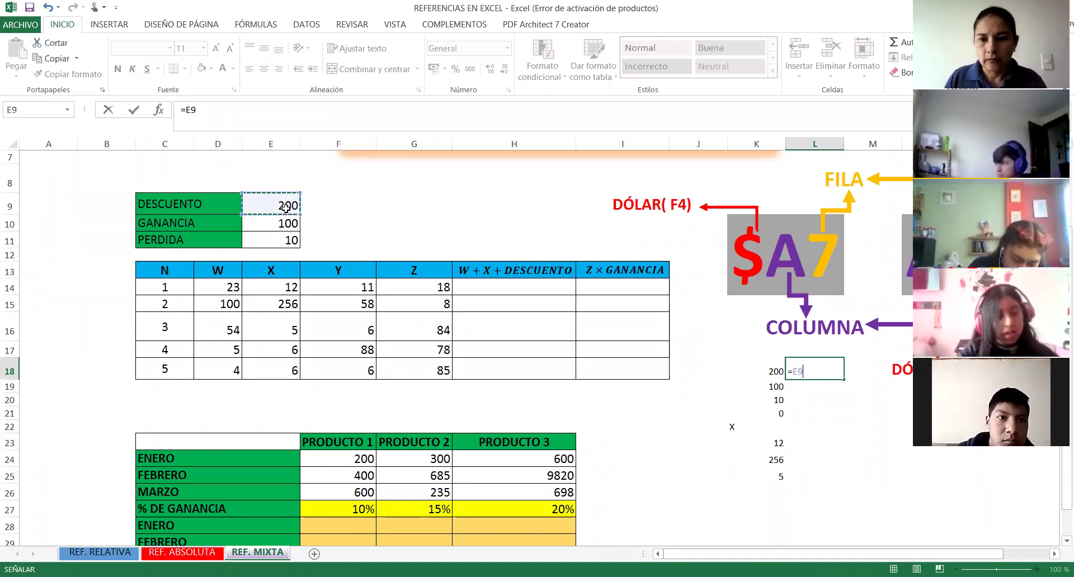
left_click(811, 372)
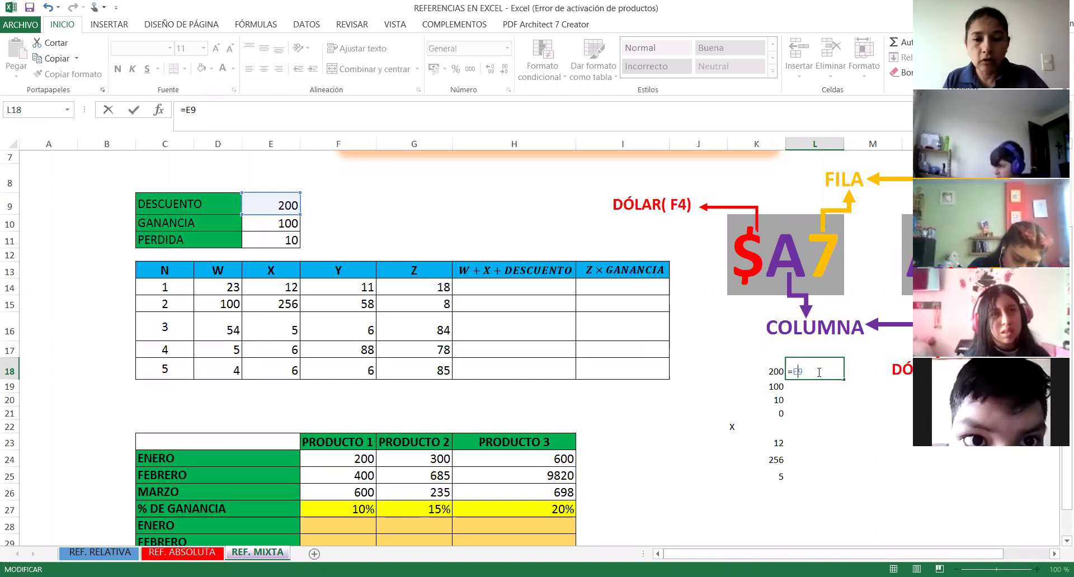
key("Right")
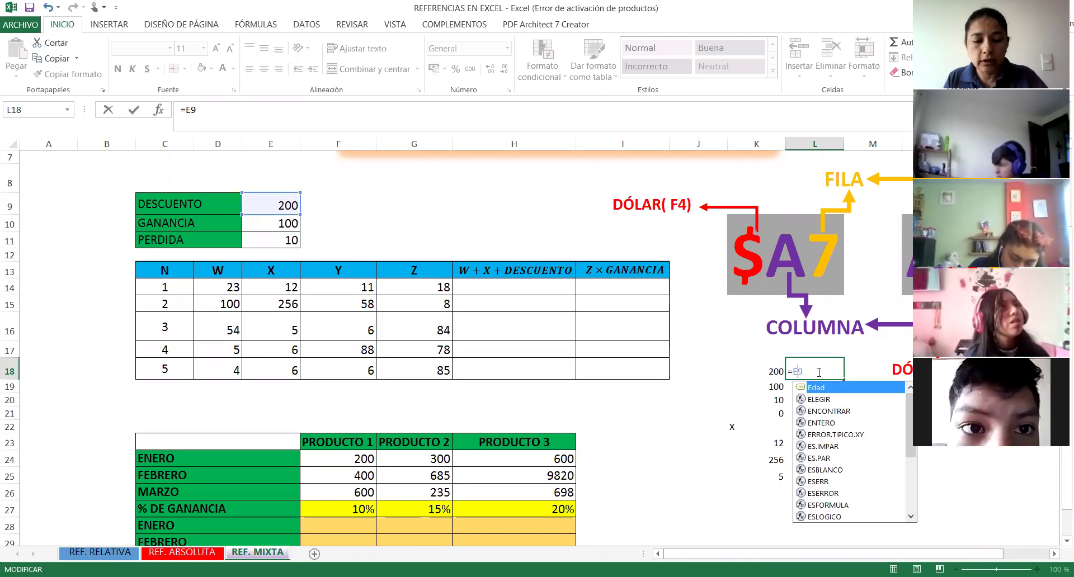
type("$")
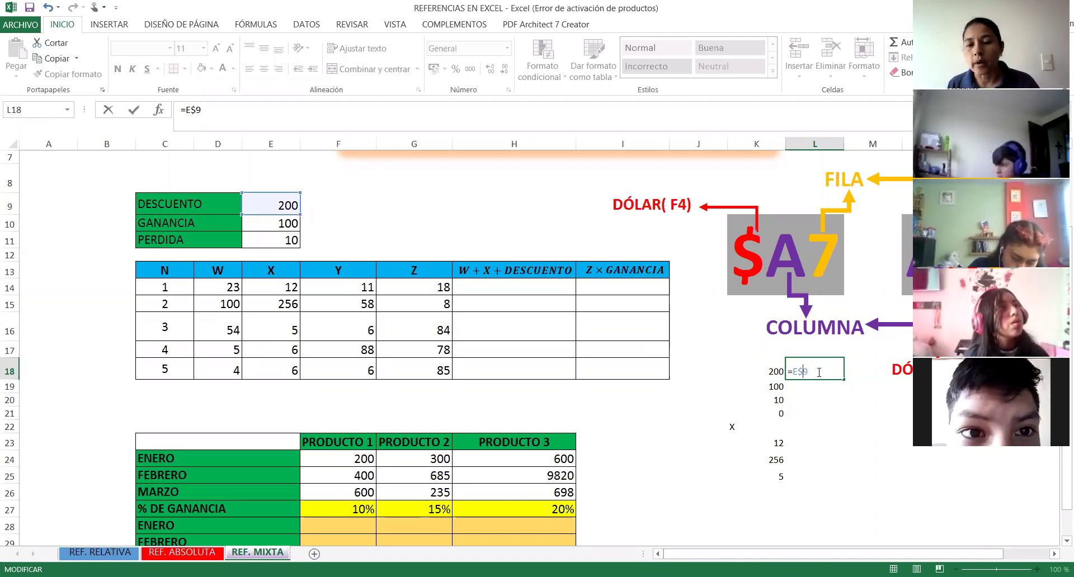
key("Return")
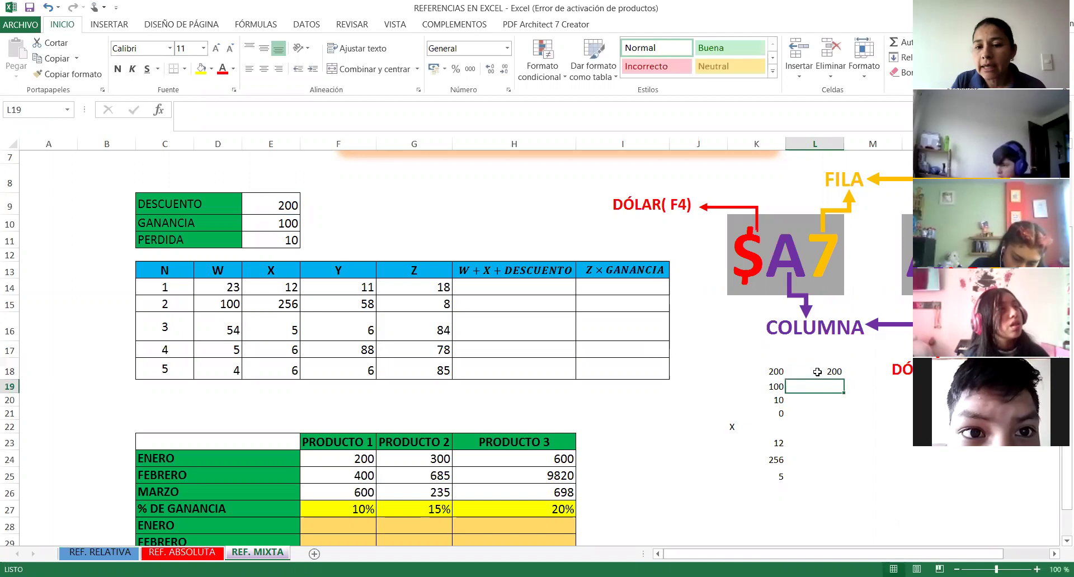
Inspect the fixed row part of the L18 formula and fill the formula down to L25
left_click(823, 371)
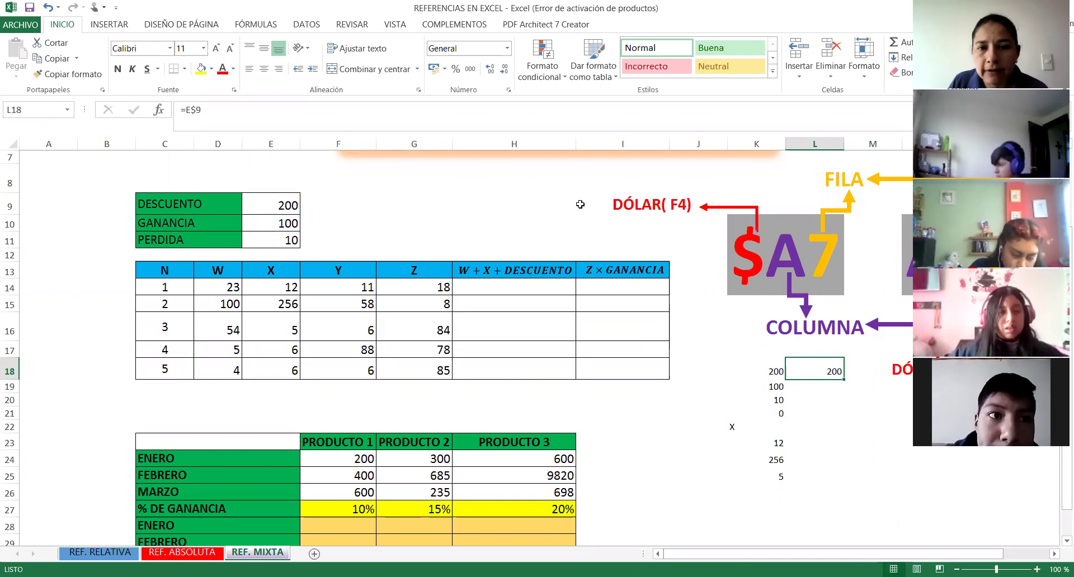
left_click(189, 108)
left_click_drag(192, 109, 202, 109)
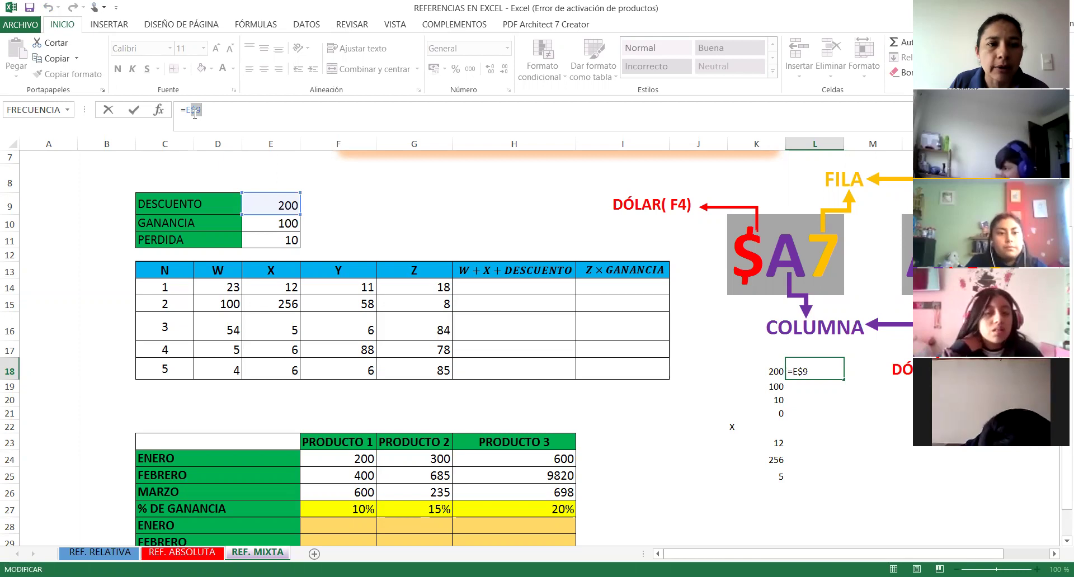
key("Return")
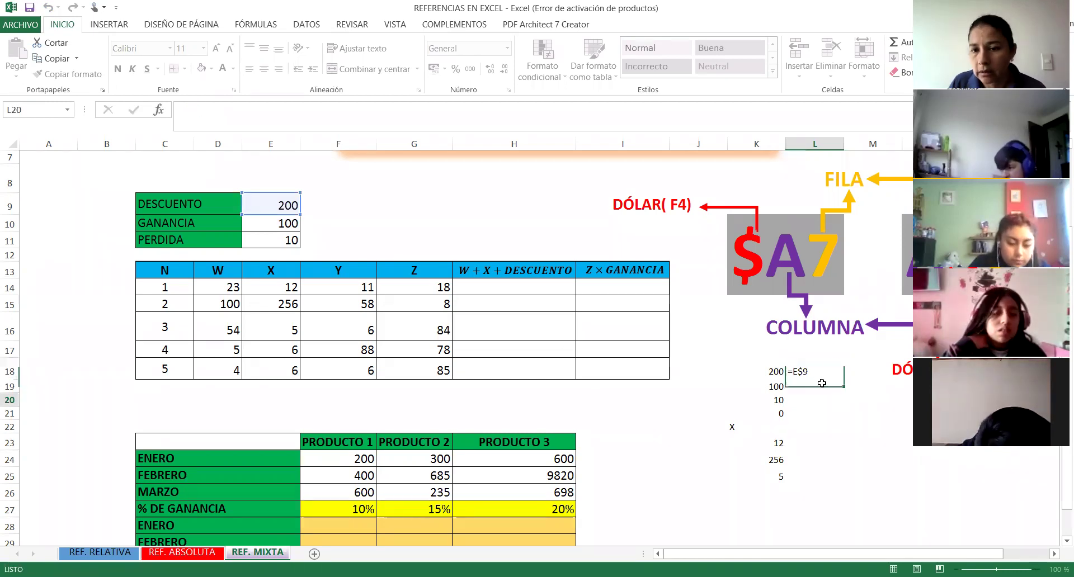
left_click(841, 376)
left_click_drag(842, 379, 836, 489)
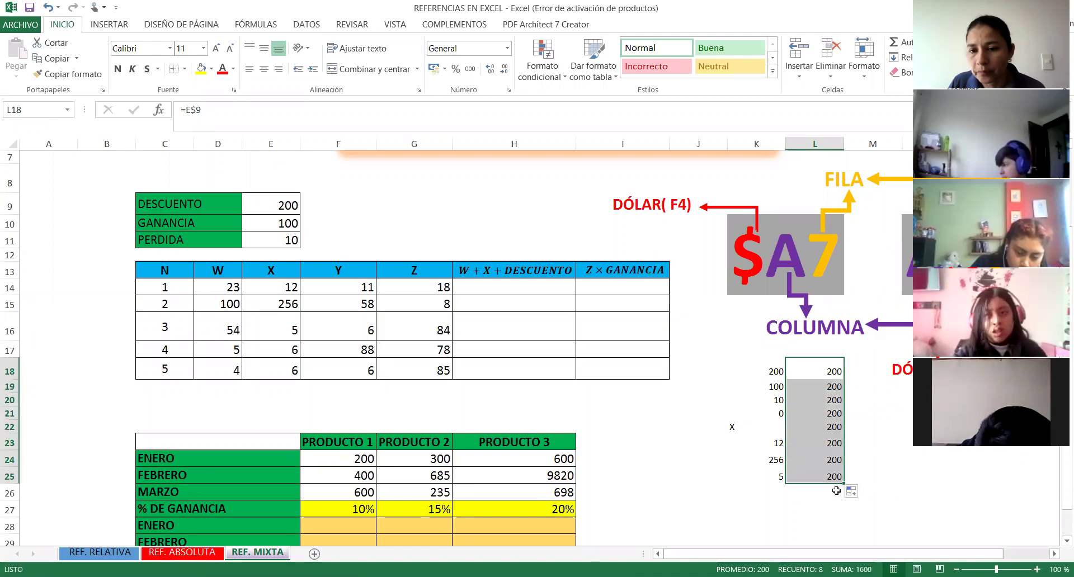
Try to fill the L18 formula across row 18 to column O
left_click(850, 366)
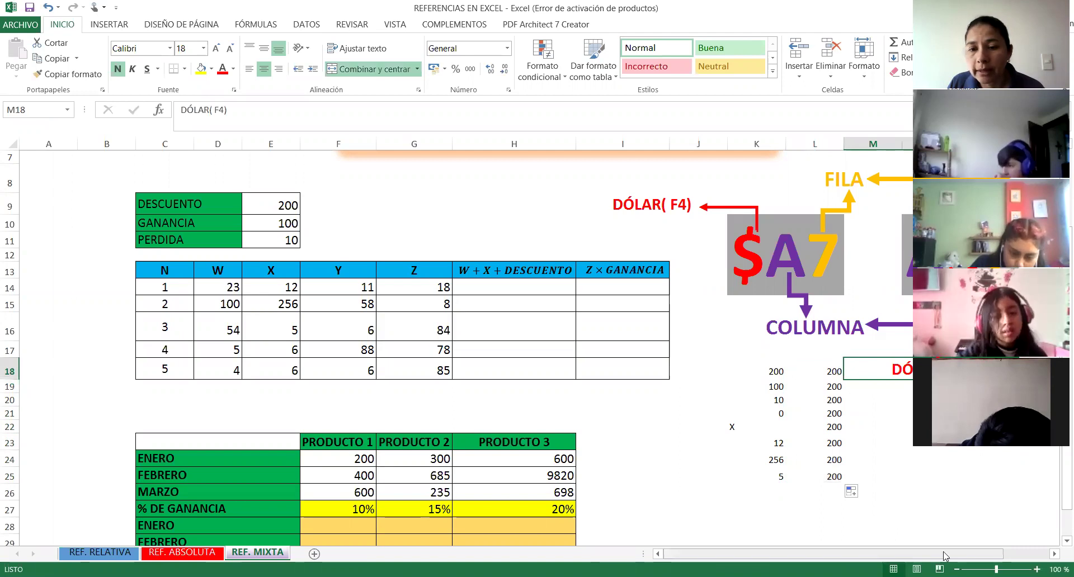
left_click_drag(948, 553, 993, 554)
left_click(721, 373)
left_click_drag(727, 380, 904, 379)
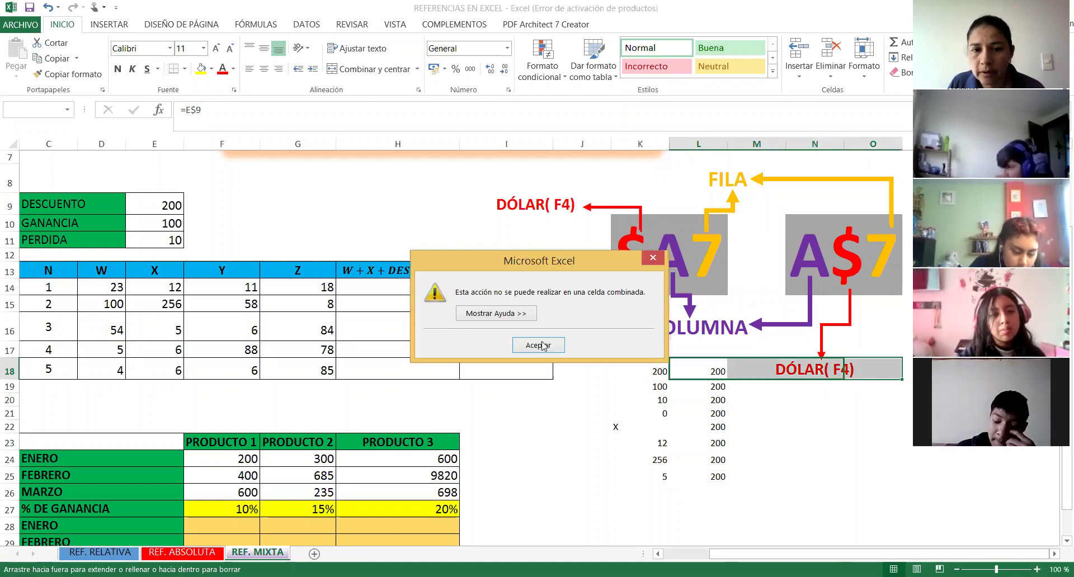
key("Return")
Fill the L20 formula across to N20 and compare the column letters in the L20, M20 and N20 formulas
left_click_drag(716, 386, 711, 494)
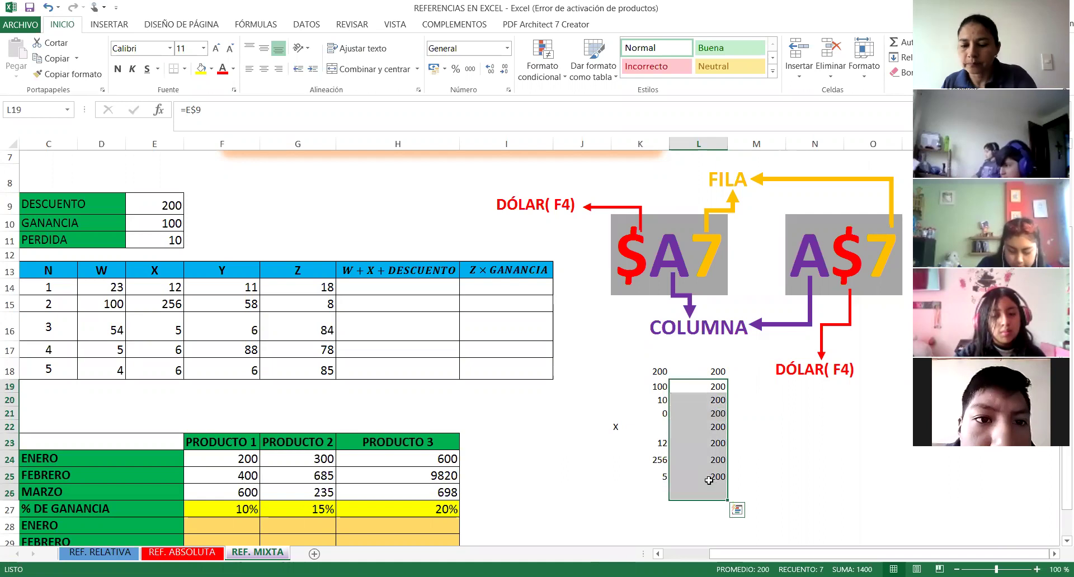
left_click(708, 400)
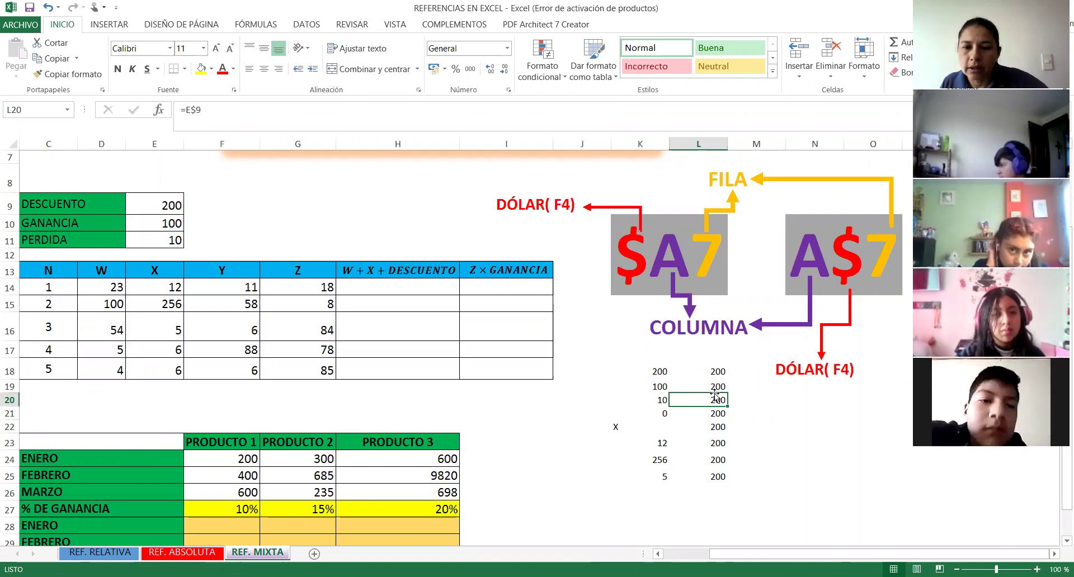
left_click_drag(727, 406, 842, 405)
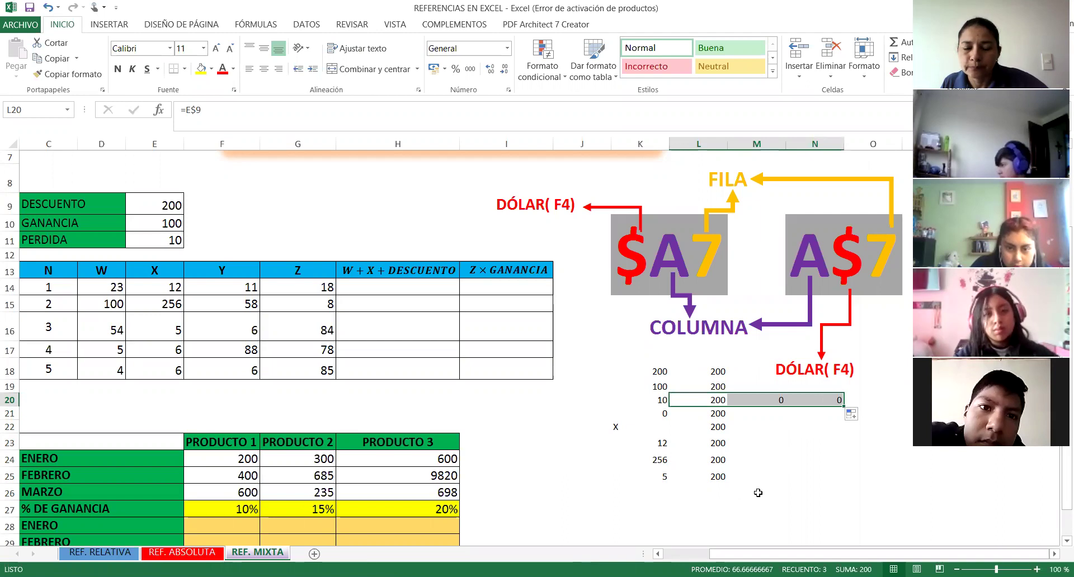
left_click(752, 402)
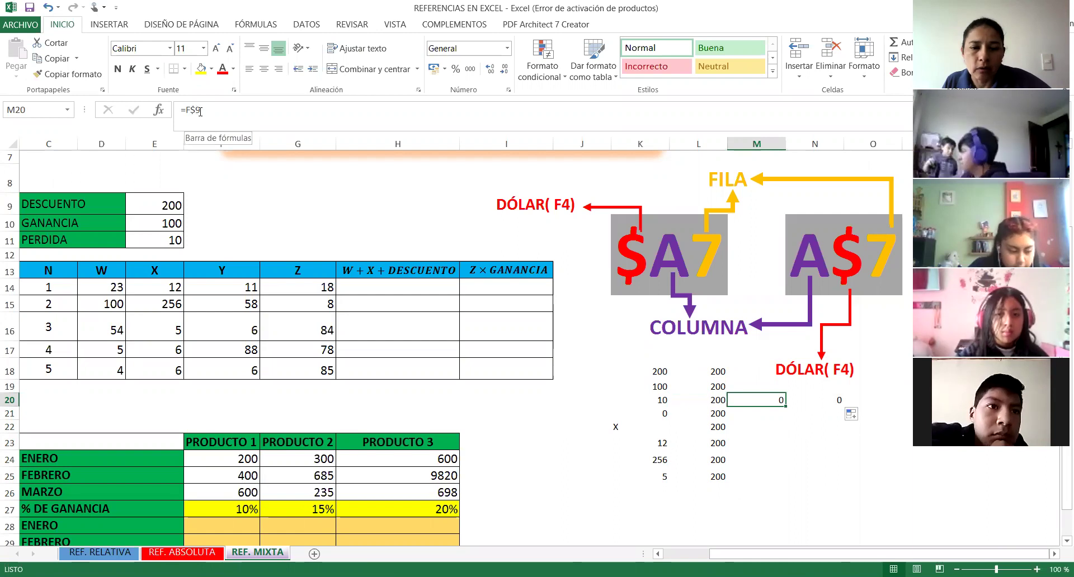
key("Left")
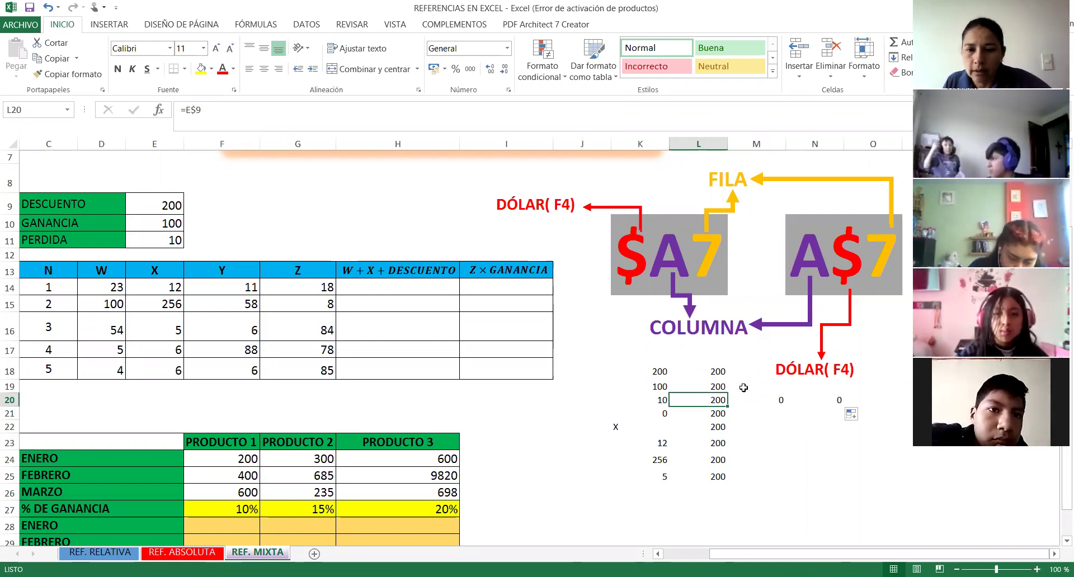
left_click(756, 400)
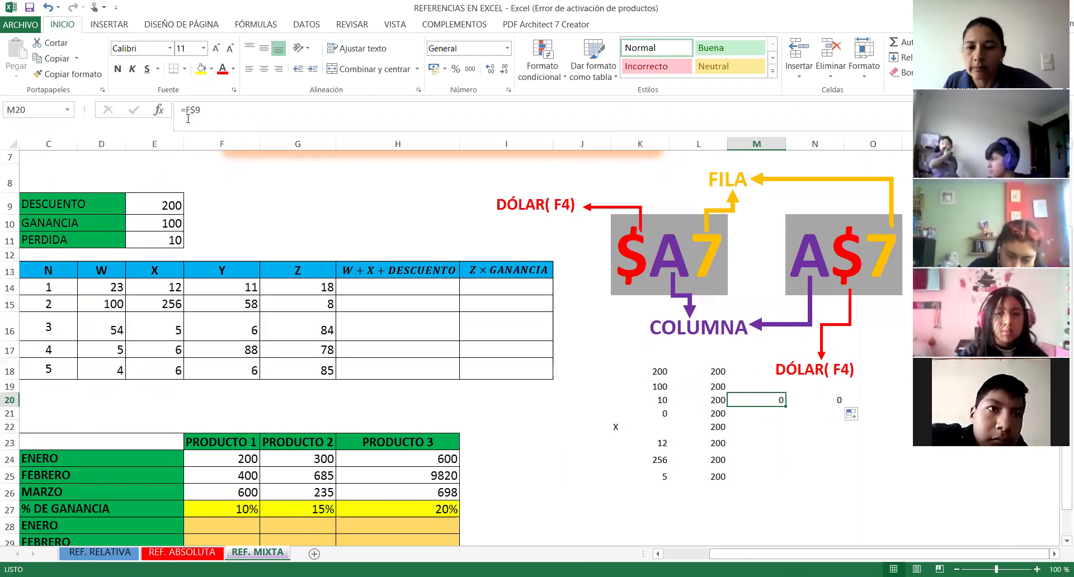
left_click(837, 400)
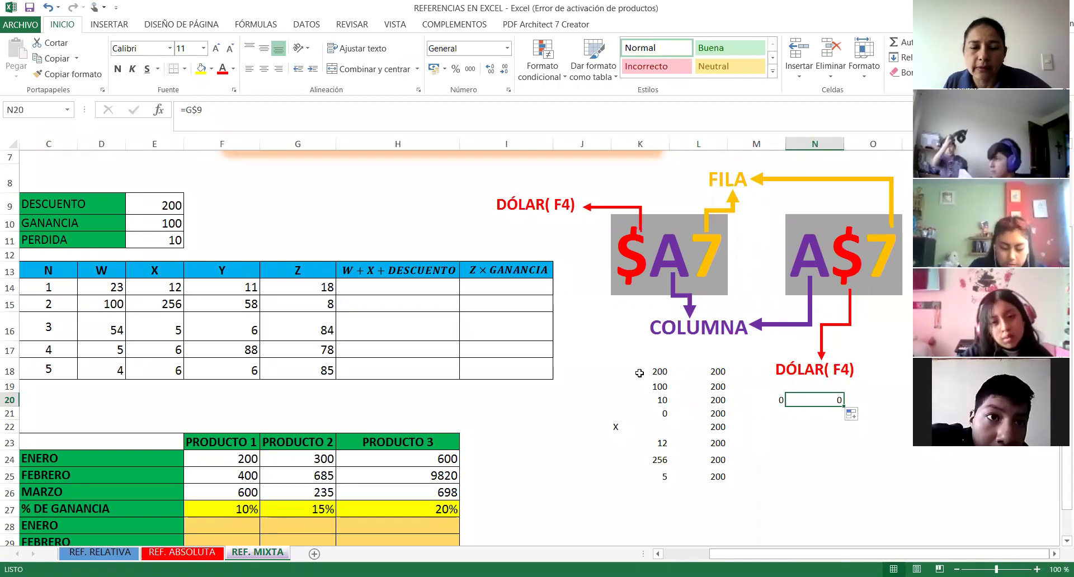
left_click_drag(605, 374, 750, 487)
key("Delete")
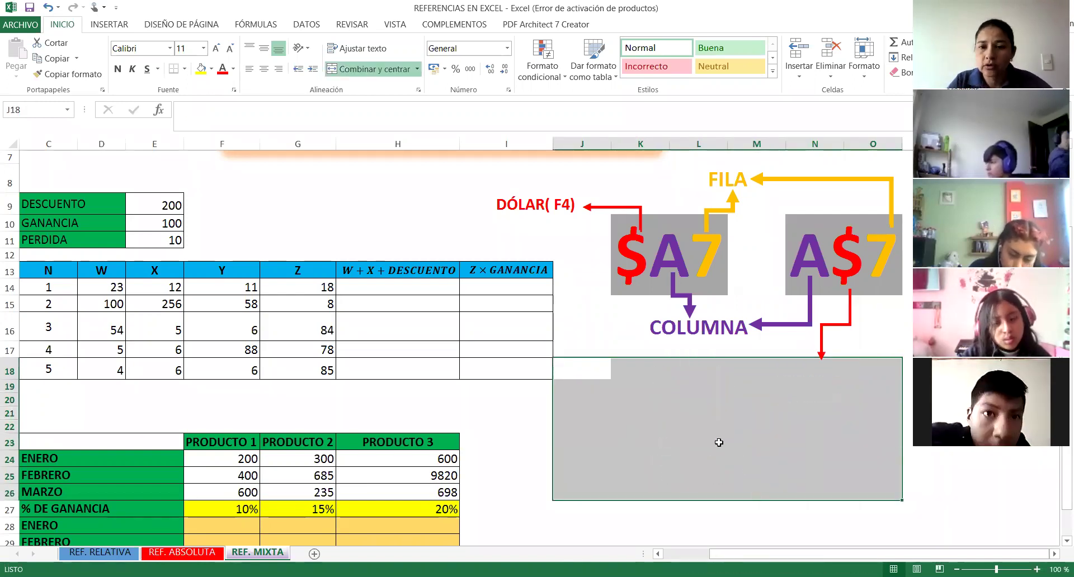
key("ctrl+z")
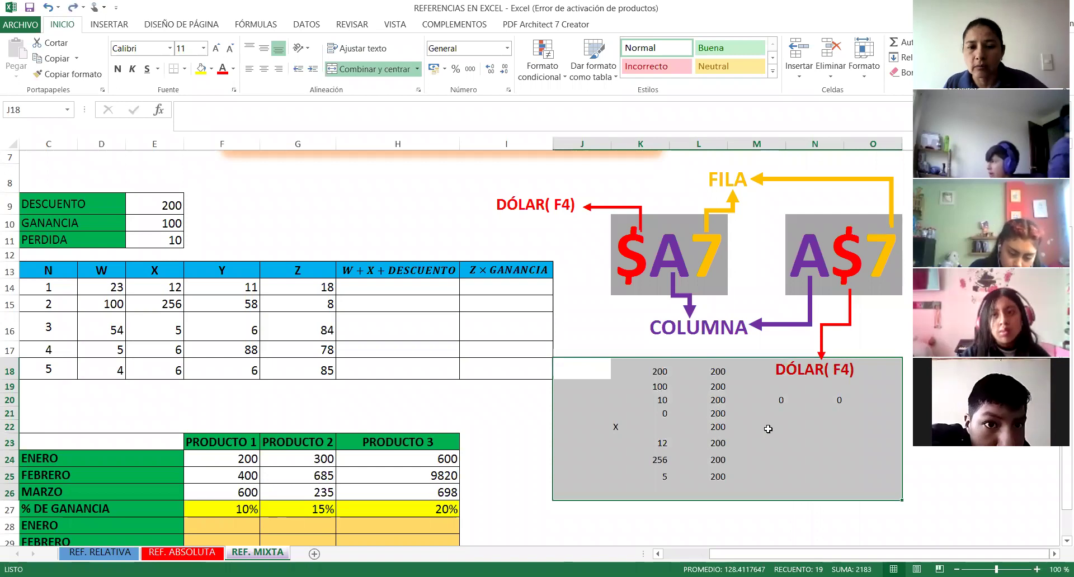
left_click(815, 442)
Clear the trial mixed-reference formulas from K18:L27 and M20:O20, keeping the DÓLAR( F4) label
left_click_drag(643, 367, 693, 510)
key("Delete")
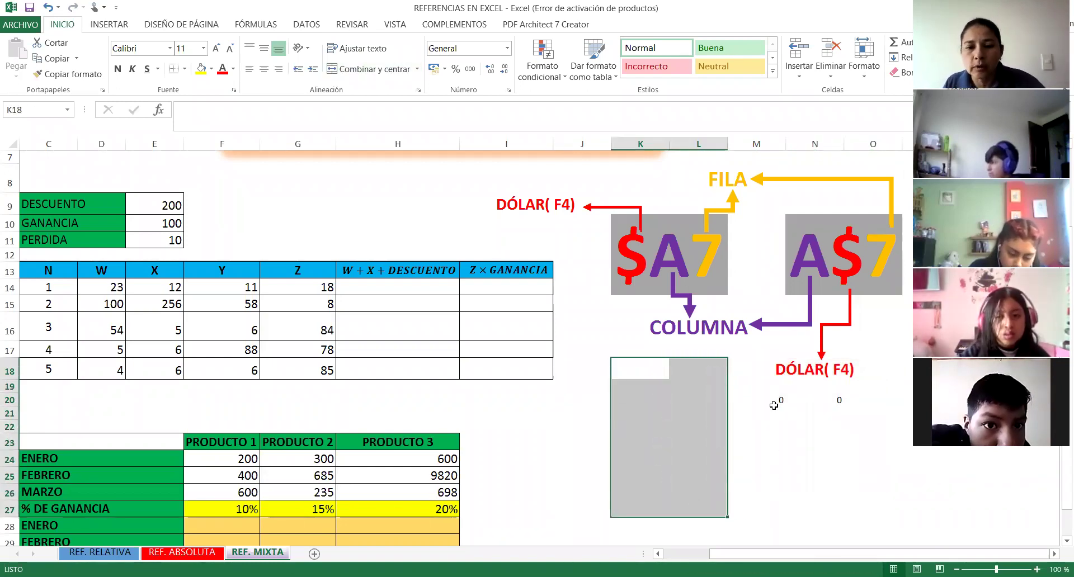
left_click_drag(755, 400, 839, 400)
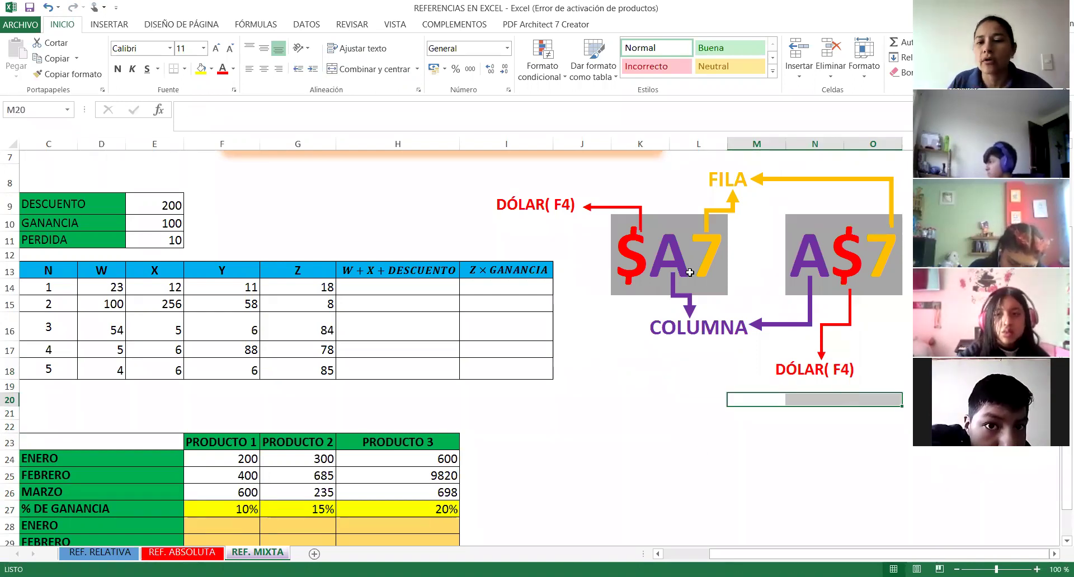
key("Delete")
left_click(733, 461)
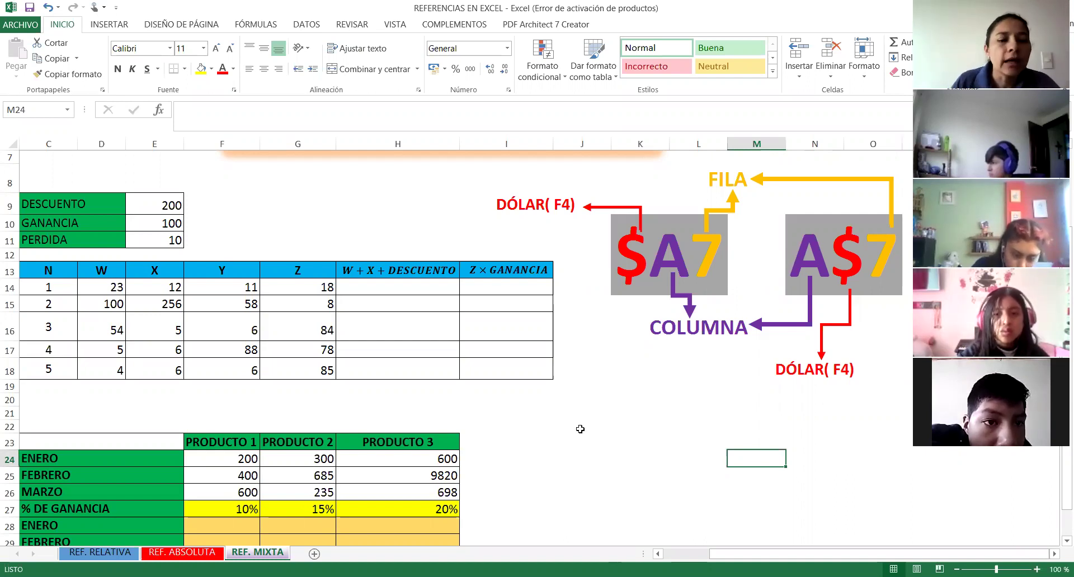
Build the formula =D14+E14+E9 in H14 to add W, X and the DESCUENTO value
left_click_drag(739, 554, 693, 555)
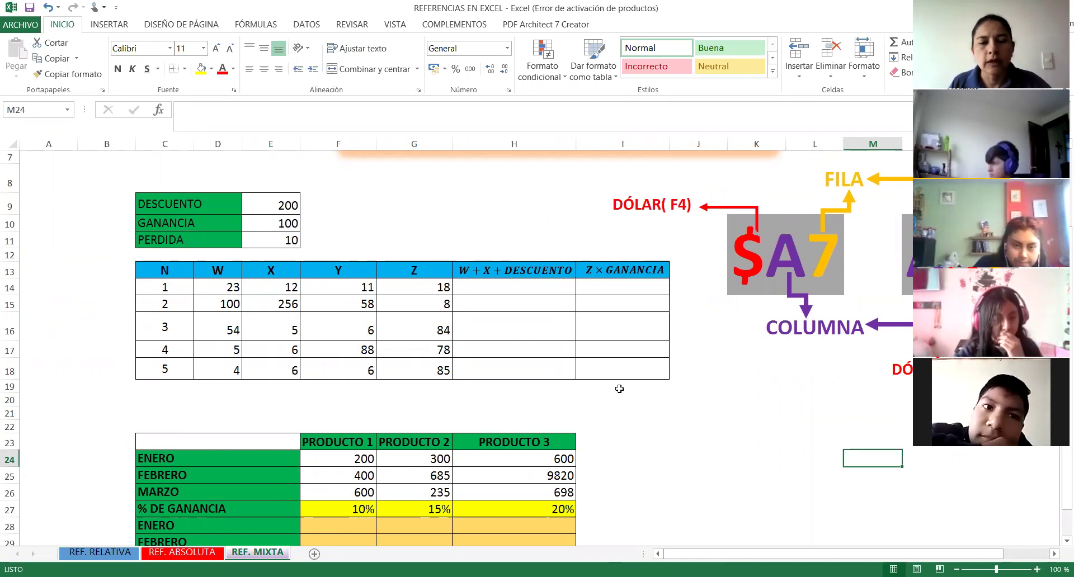
left_click(532, 287)
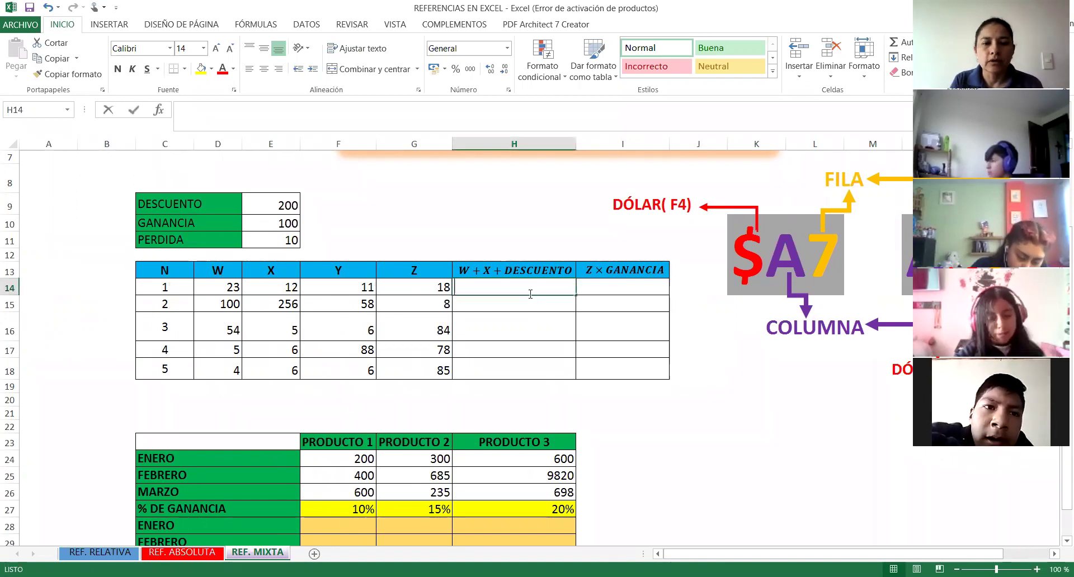
type("=")
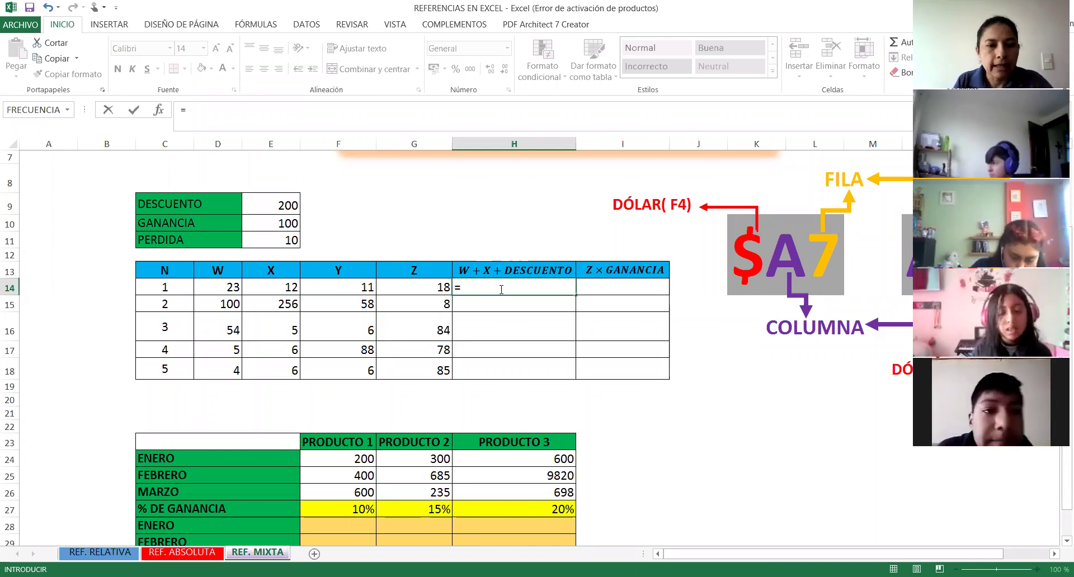
left_click(217, 287)
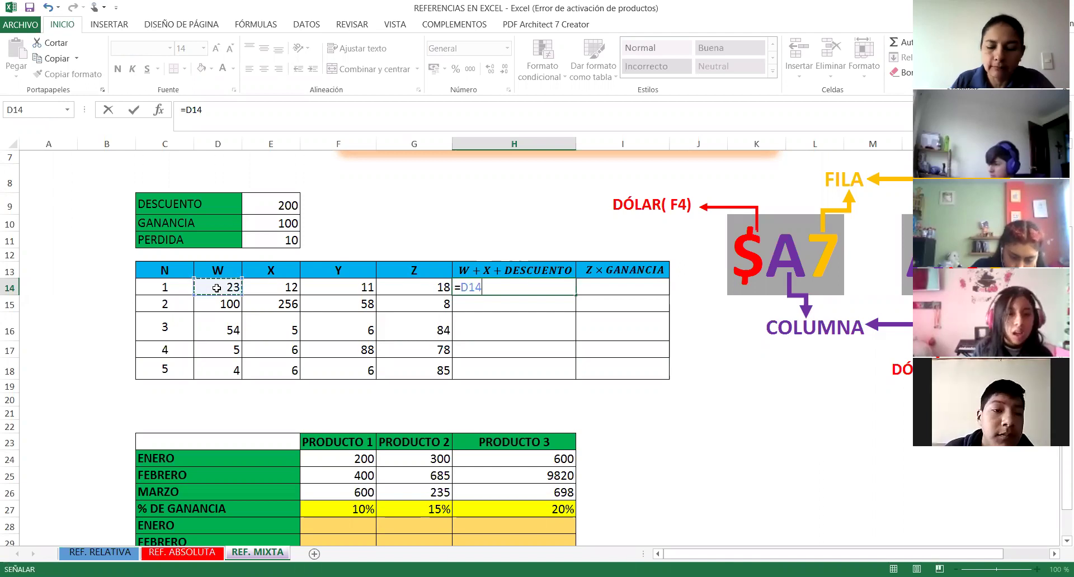
type("+")
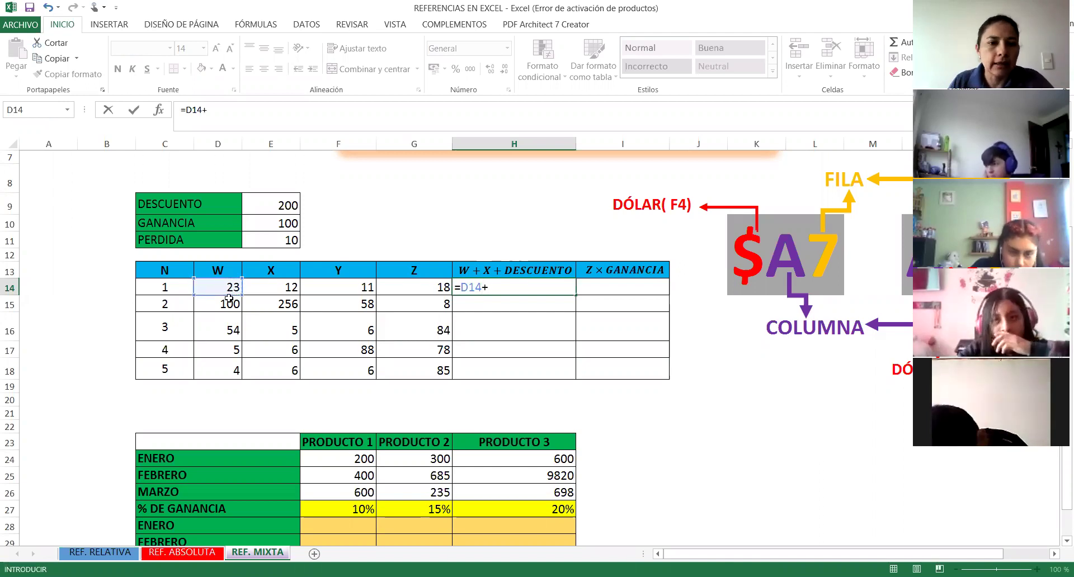
left_click(282, 289)
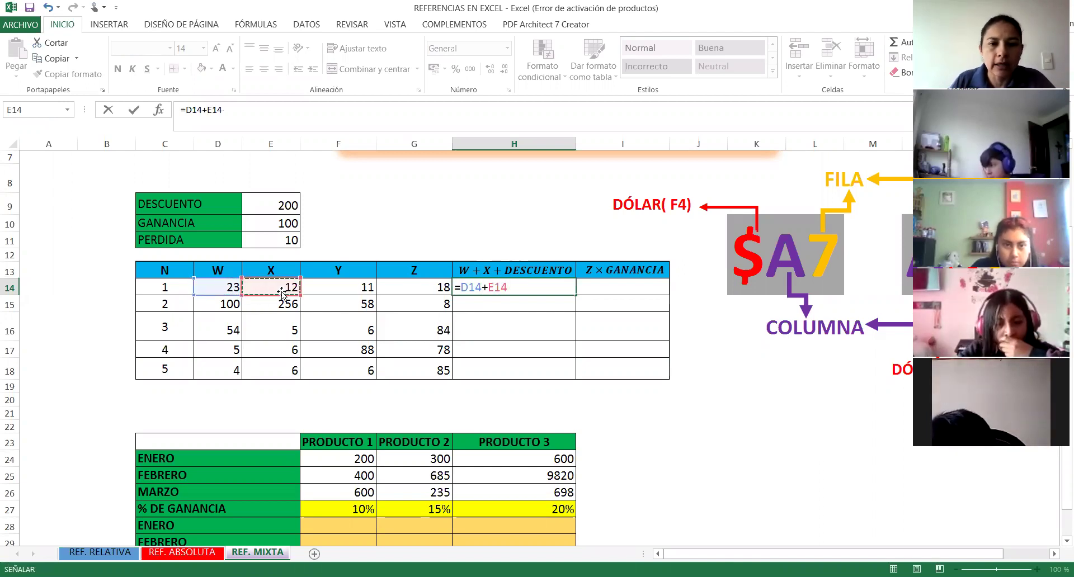
type("+")
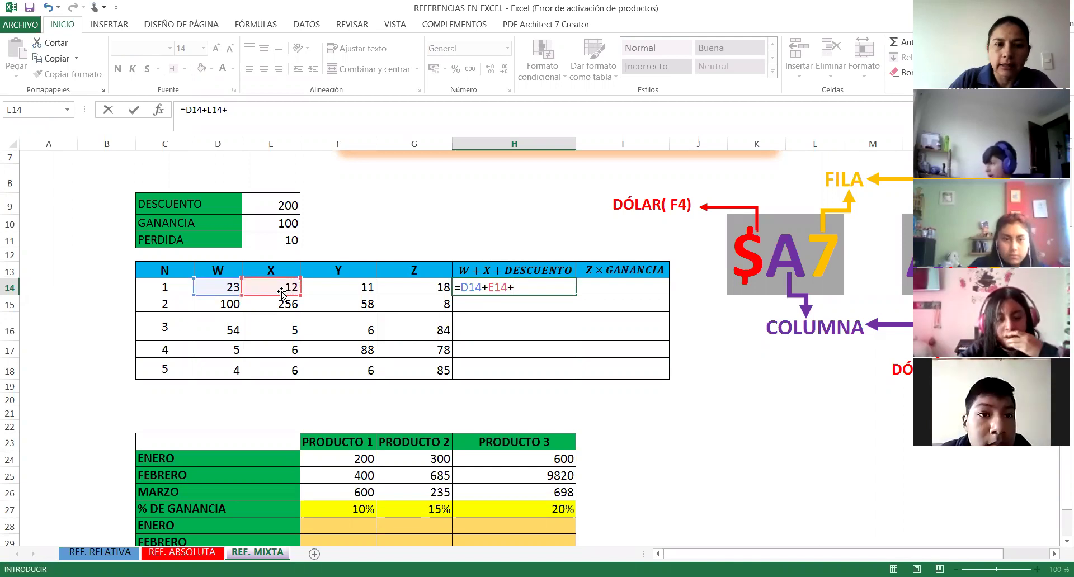
left_click(281, 202)
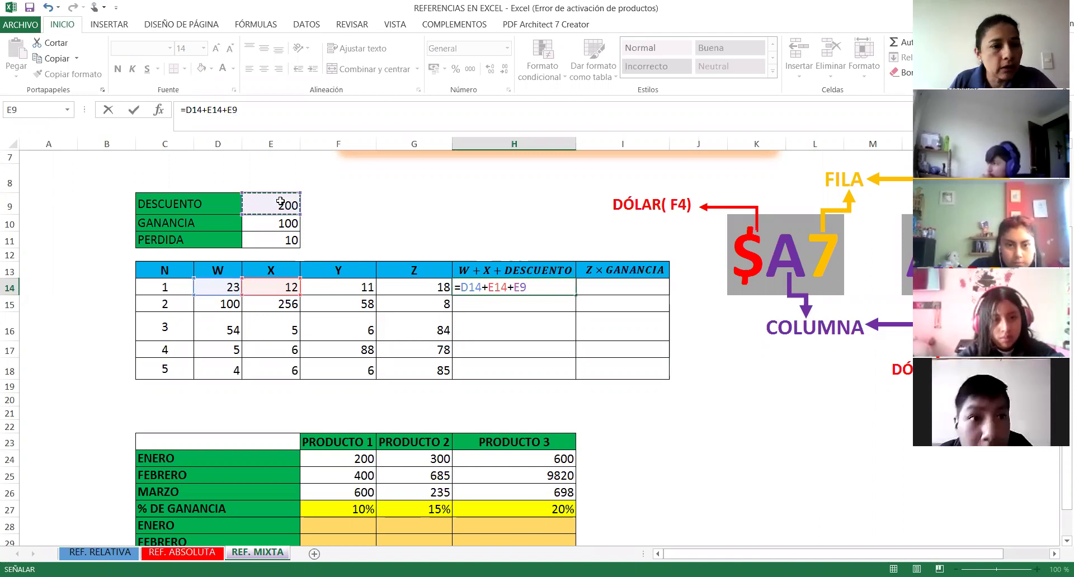
Make the E9 reference in the H14 formula absolute as $E$9 and fill the formula down to H18
left_click(514, 289)
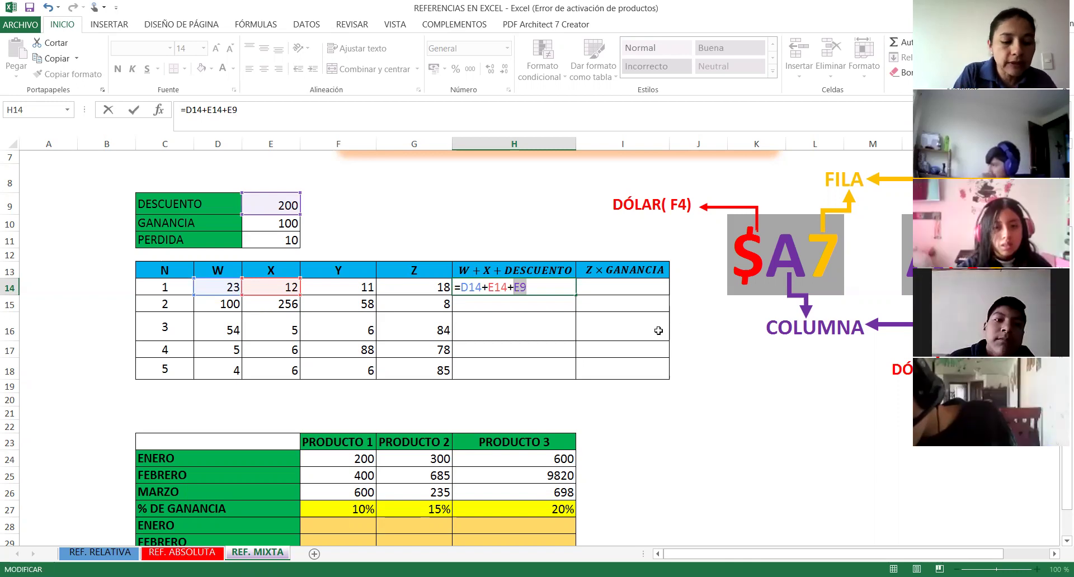
key("F4")
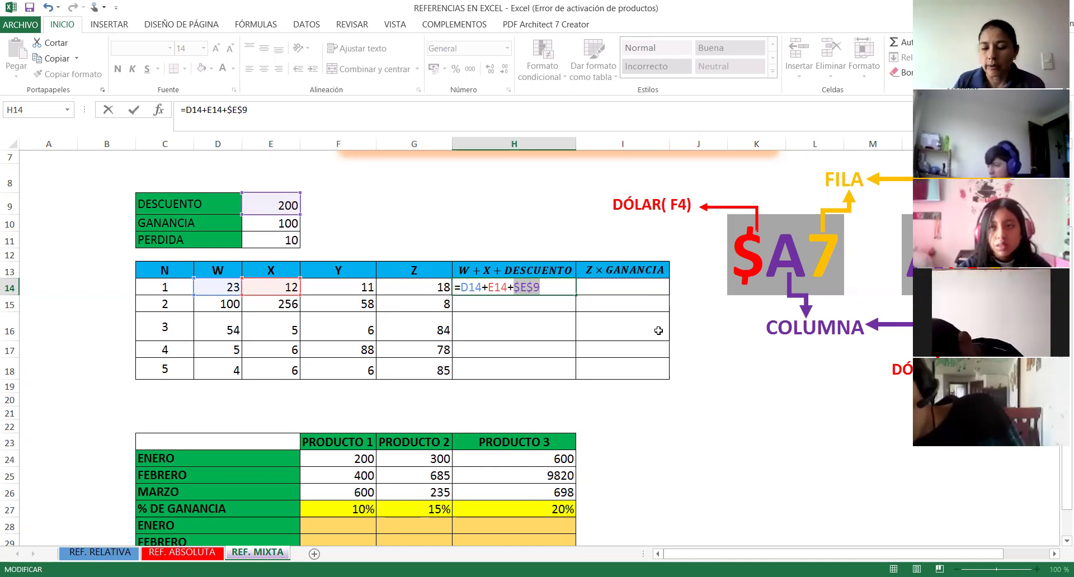
key("Right")
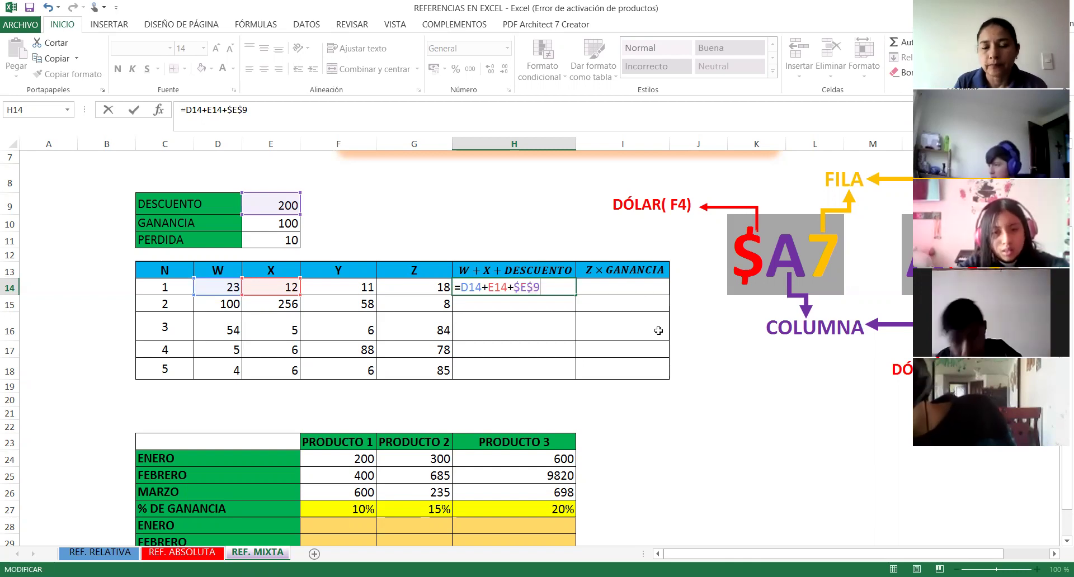
key("Return")
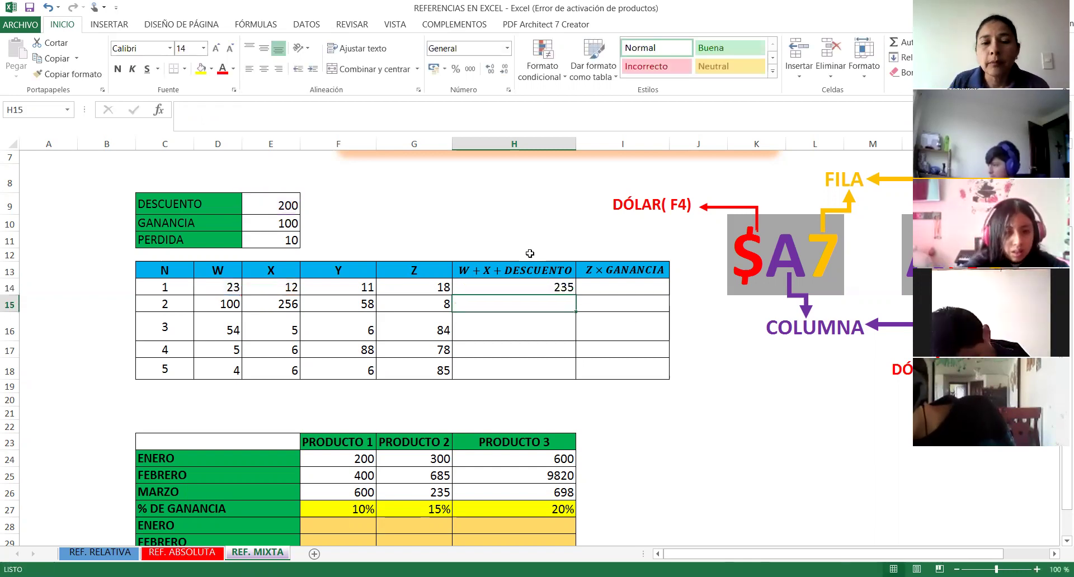
left_click(570, 292)
left_click_drag(575, 296, 576, 374)
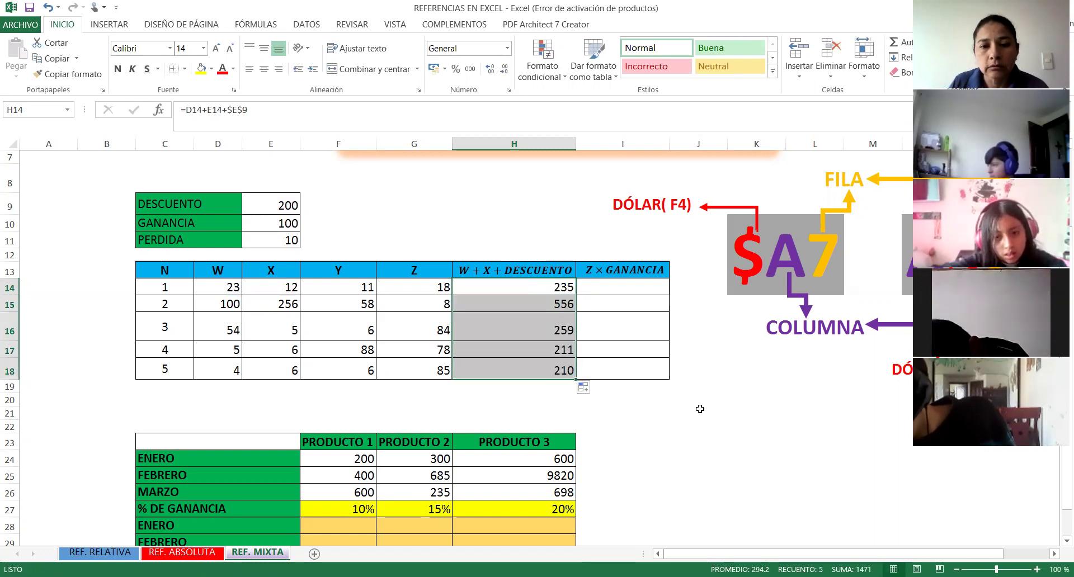
Inspect the copied formulas in H15 and H16 and the fixed $E$9 reference in the H14 formula
left_click(531, 304)
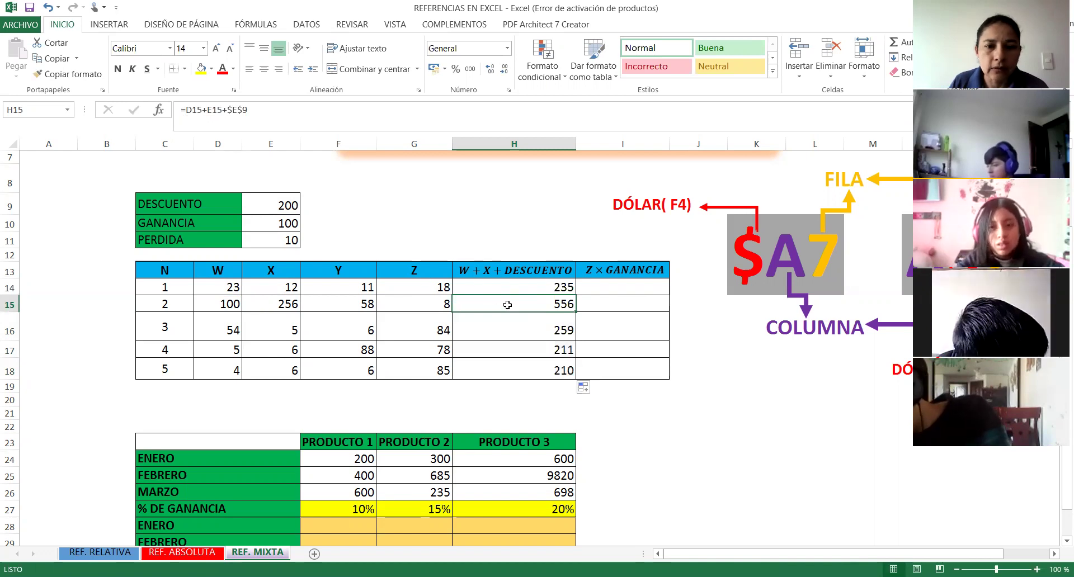
double_click(507, 305)
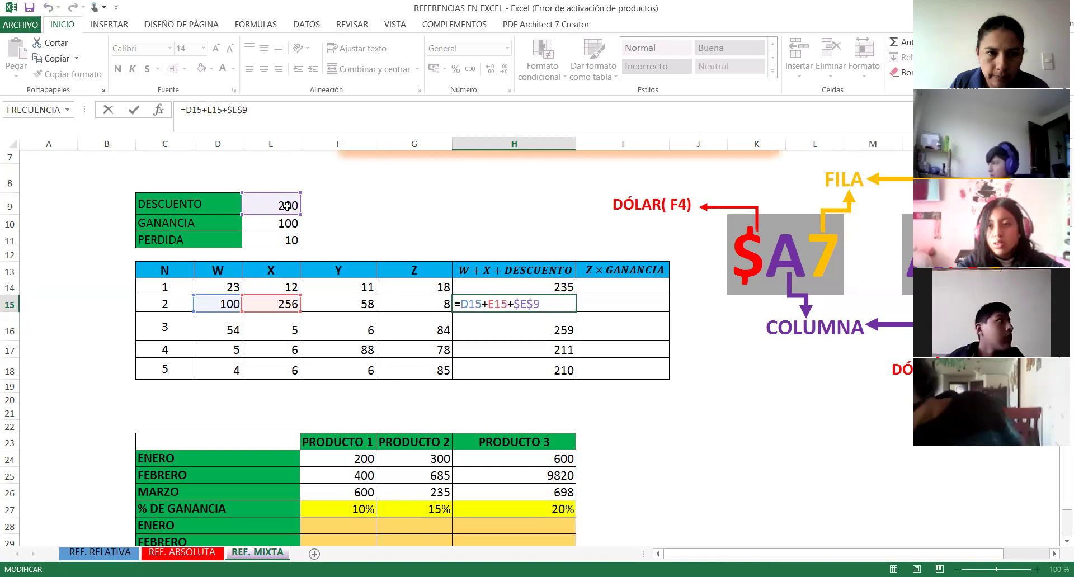
key("Return")
double_click(503, 331)
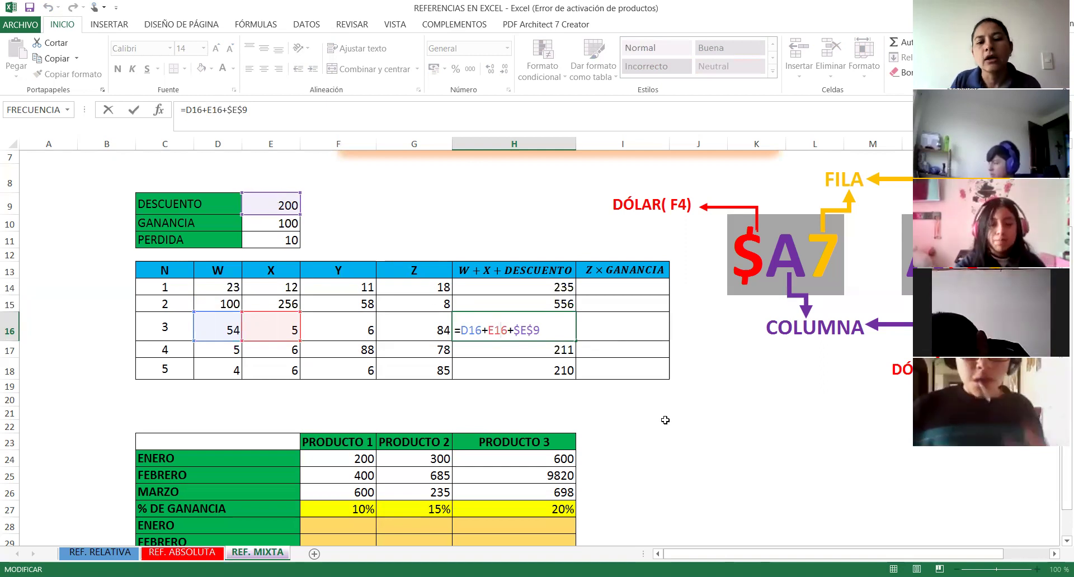
left_click(646, 427)
left_click(553, 288)
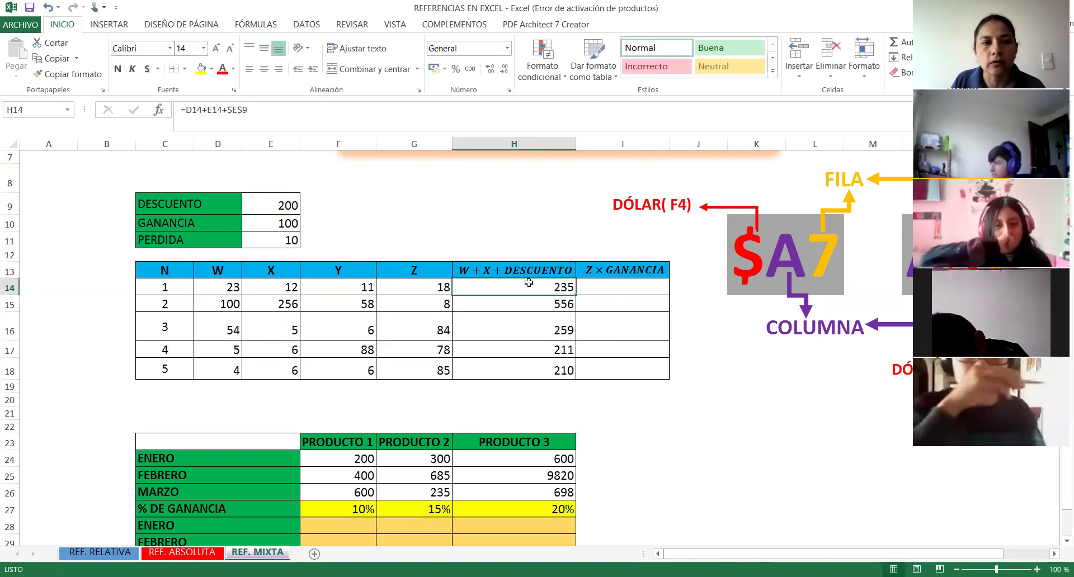
left_click_drag(226, 109, 247, 107)
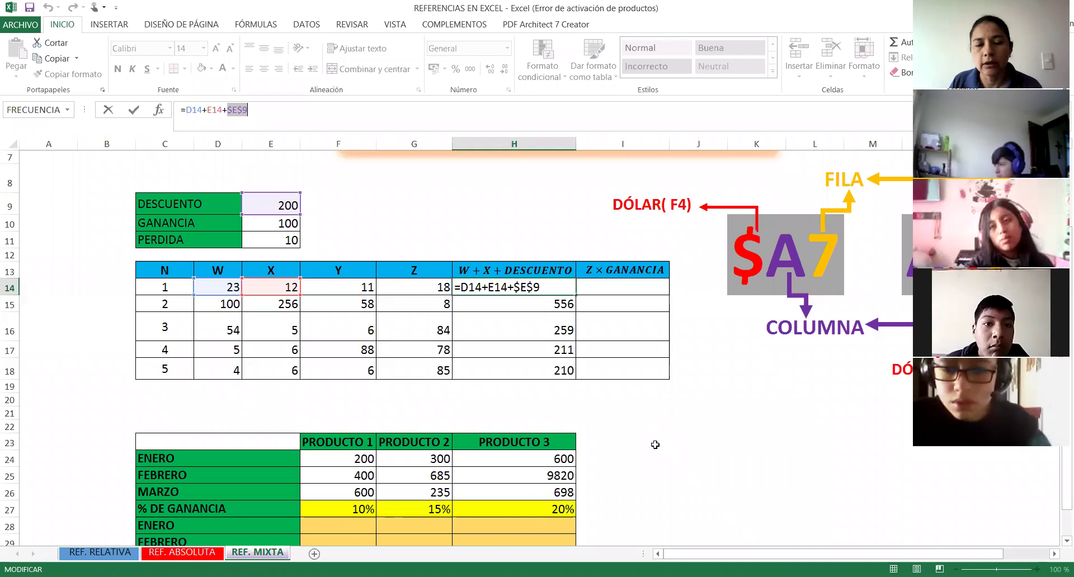
key("Escape")
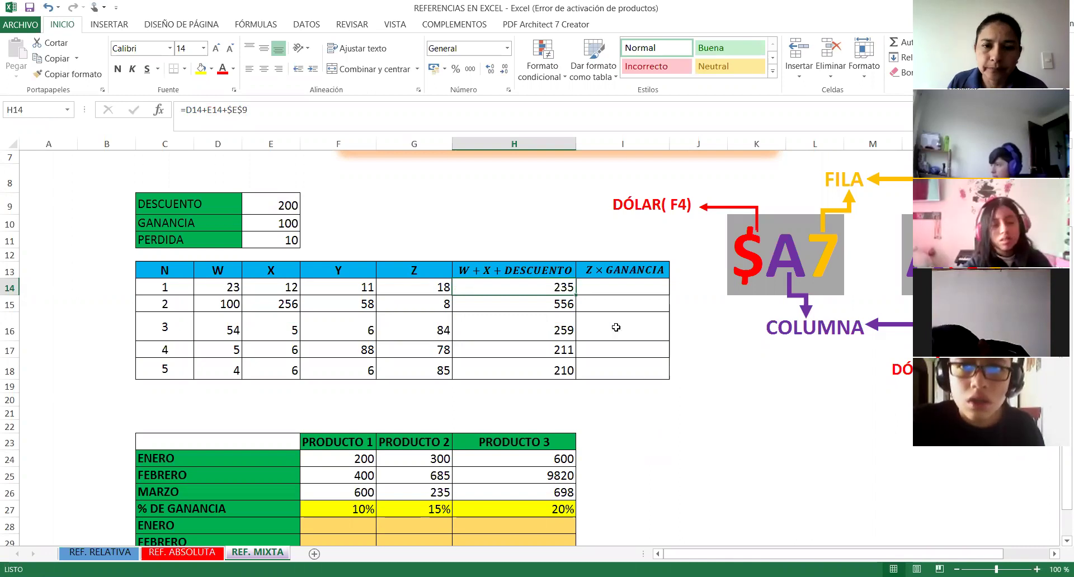
Enter =G14*$E$10 in I14 to multiply Z by the GANANCIA value with an absolute reference
left_click(612, 287)
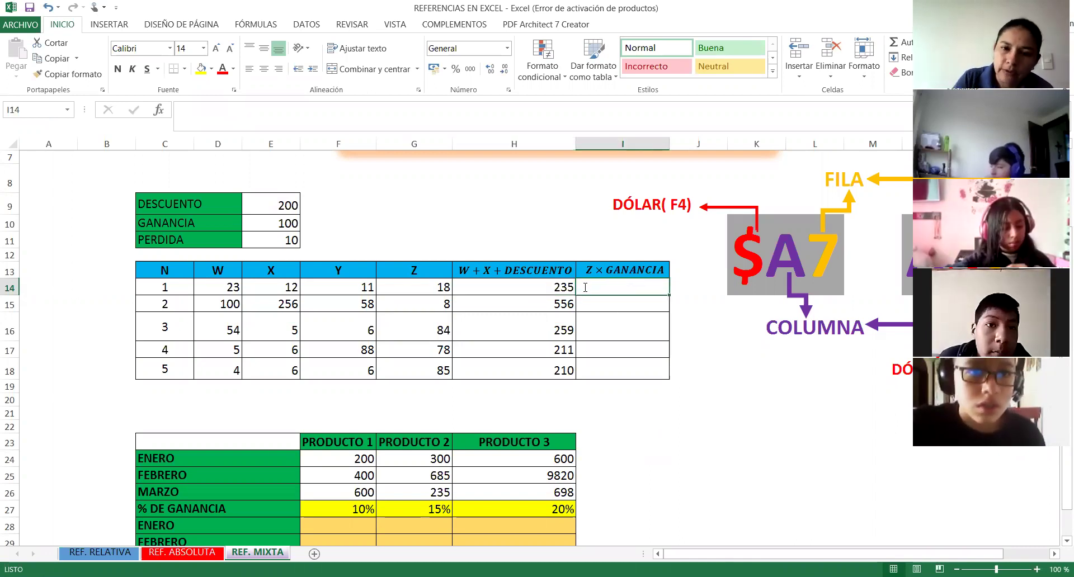
type("=")
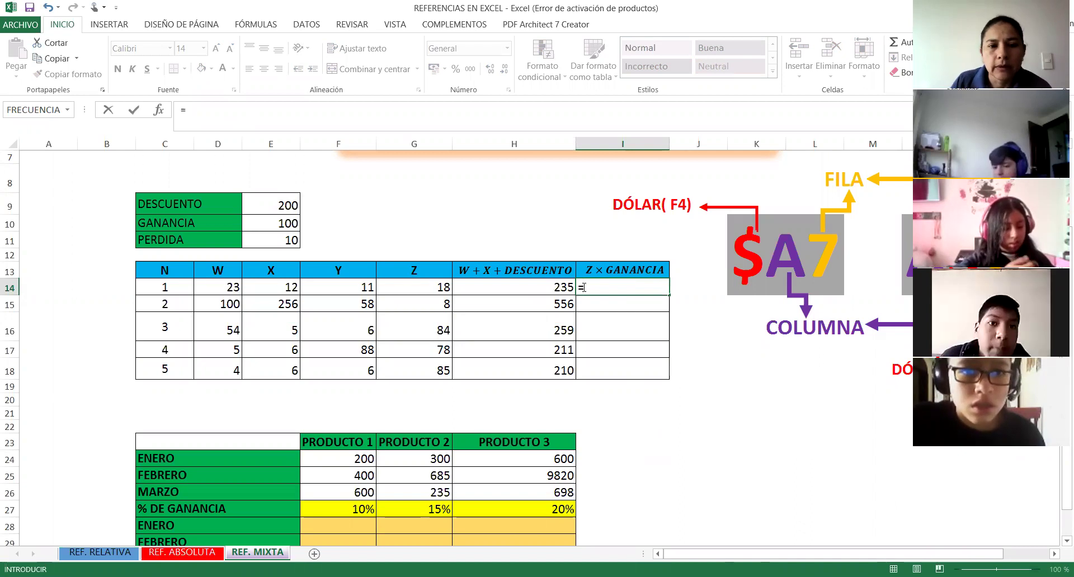
left_click(436, 290)
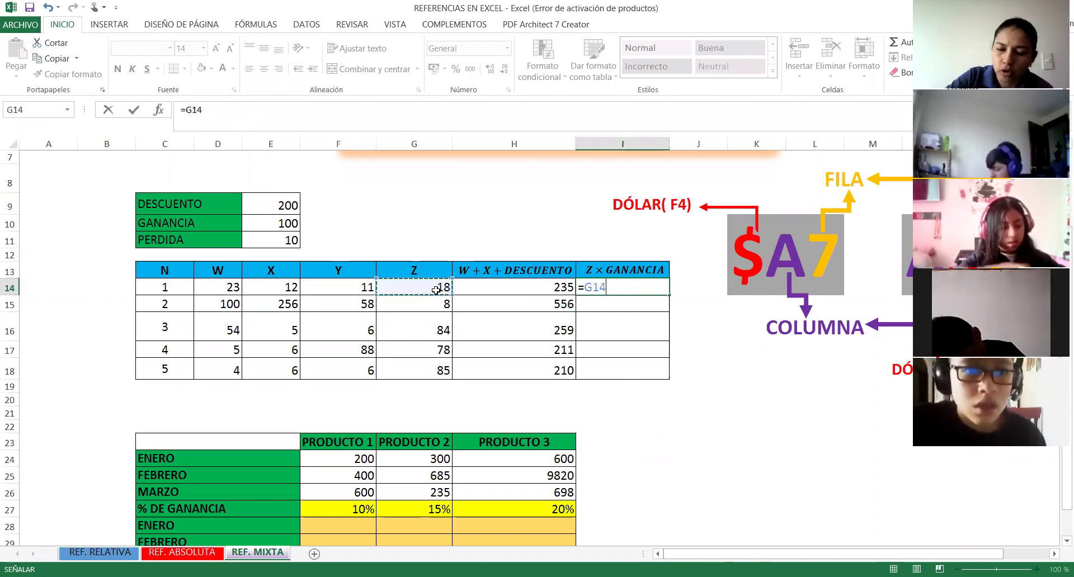
type("*")
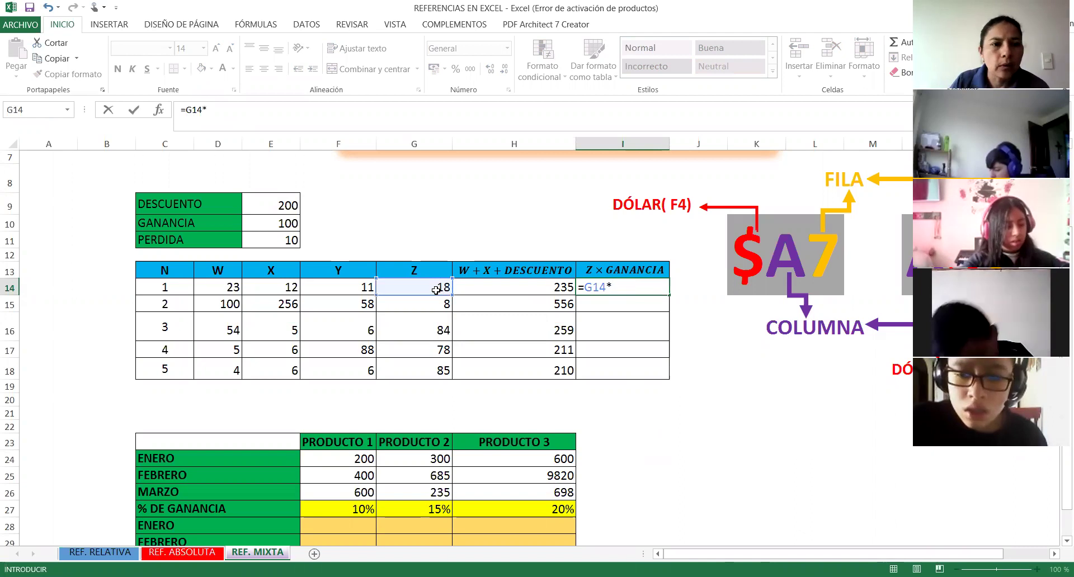
left_click(289, 222)
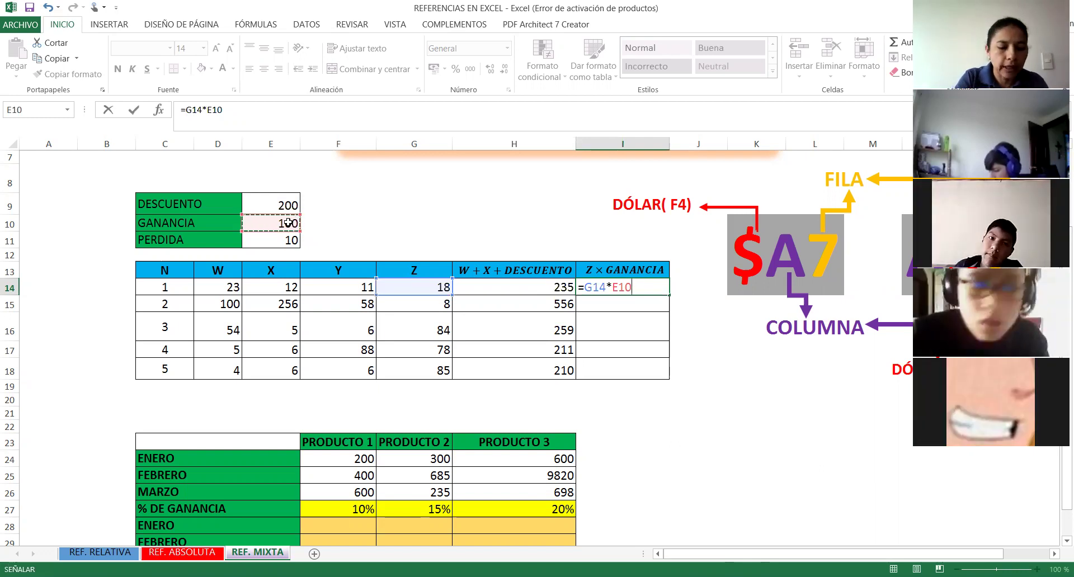
key("F4")
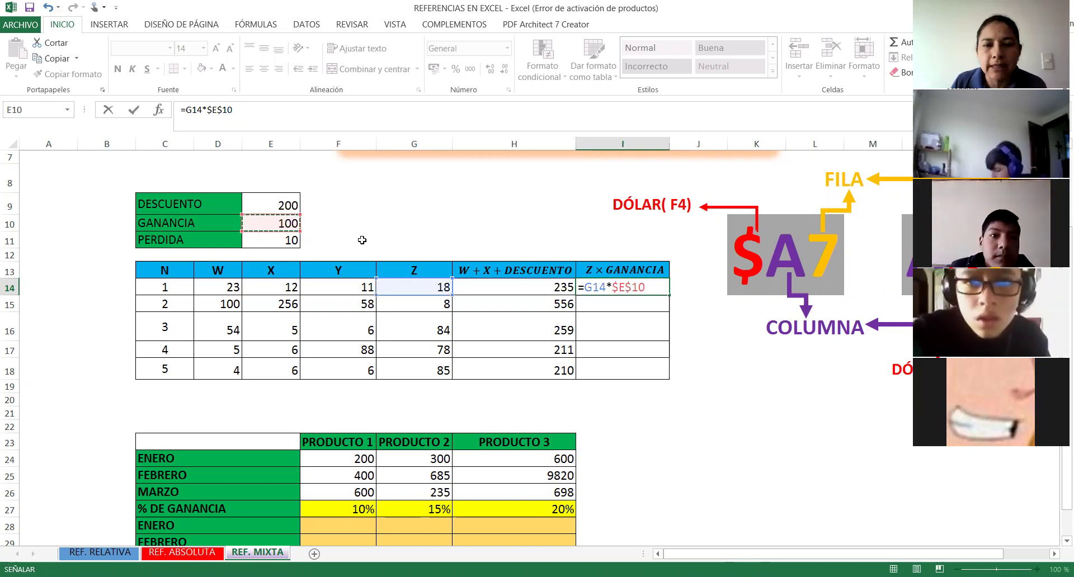
key("Return")
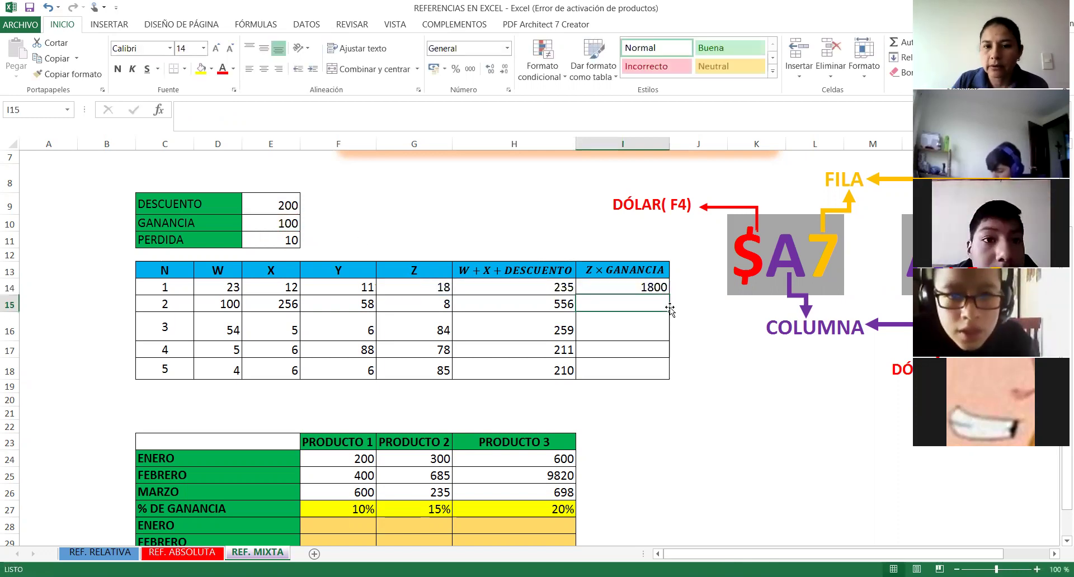
Fill the Z × GANANCIA formula from I14 down to I18
left_click(657, 289)
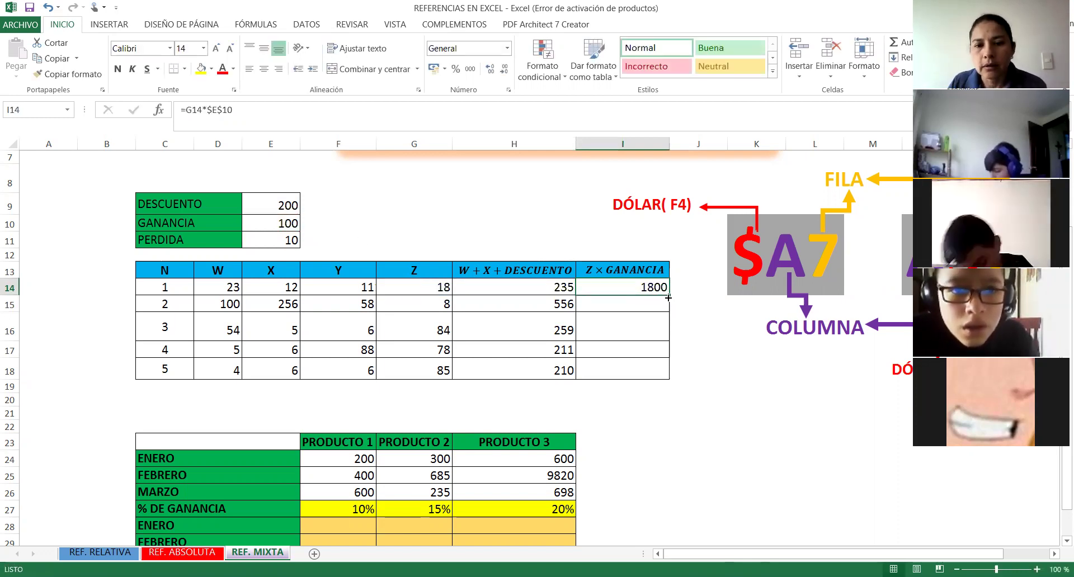
left_click_drag(671, 295, 670, 379)
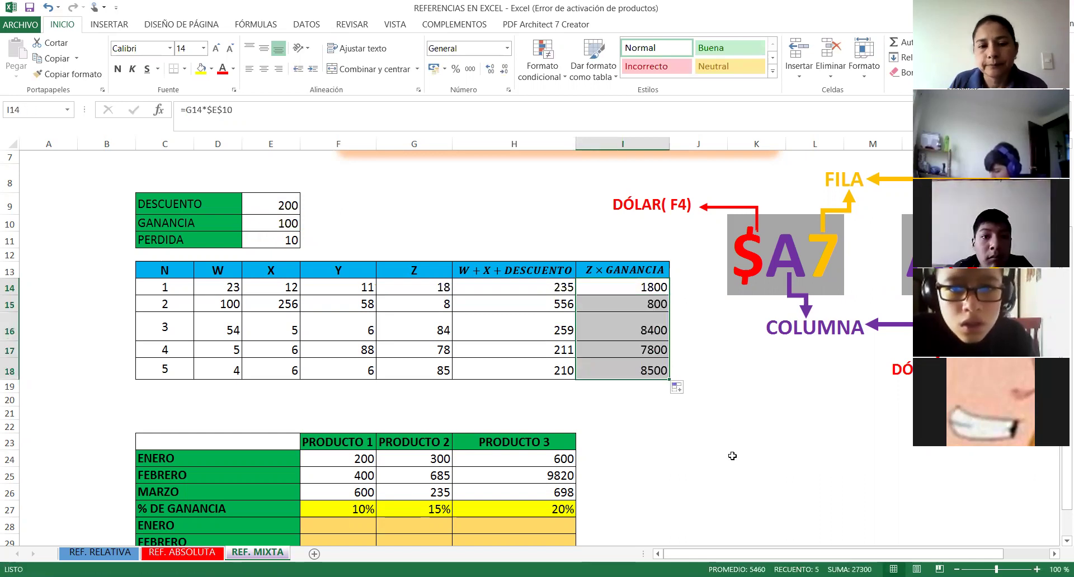
left_click(734, 456)
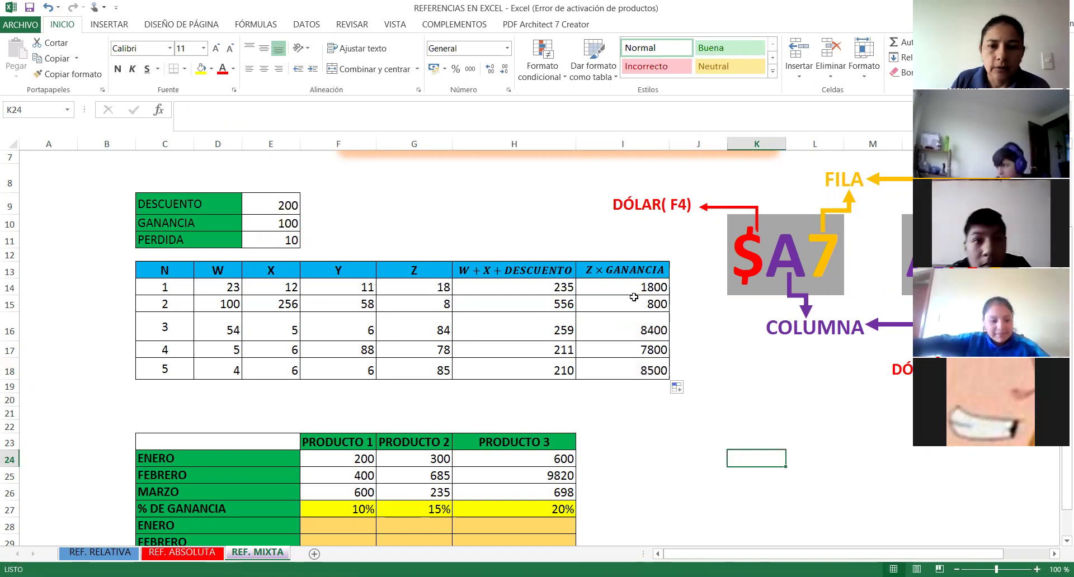
Clear the Z × GANANCIA formulas from I14:I18
left_click_drag(633, 287, 632, 372)
key("Delete")
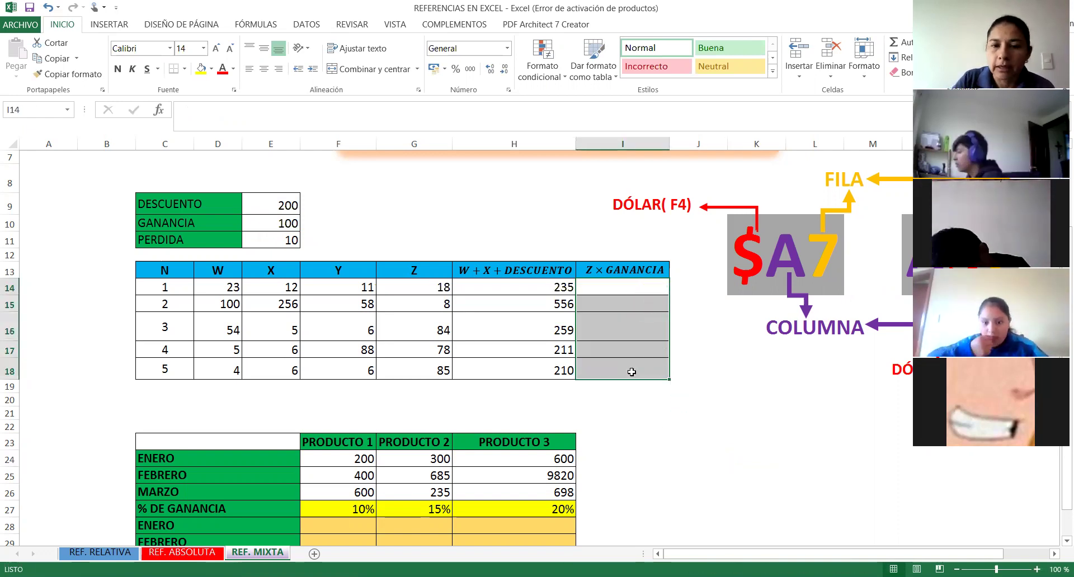
Examine the Z values in G14 to G18 that feed the Z × GANANCIA column
left_click(699, 428)
left_click(698, 388)
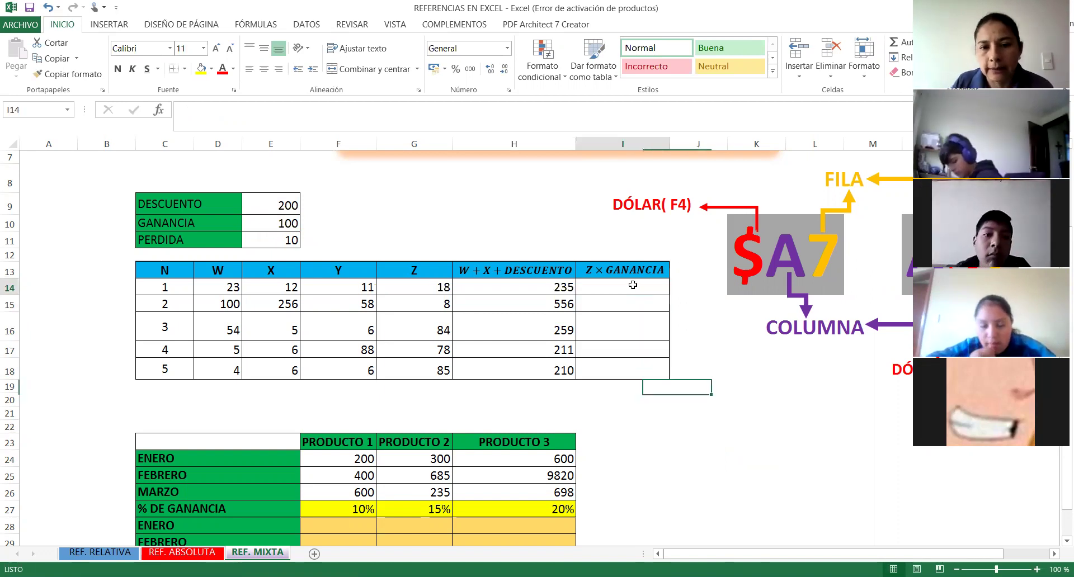
left_click(633, 285)
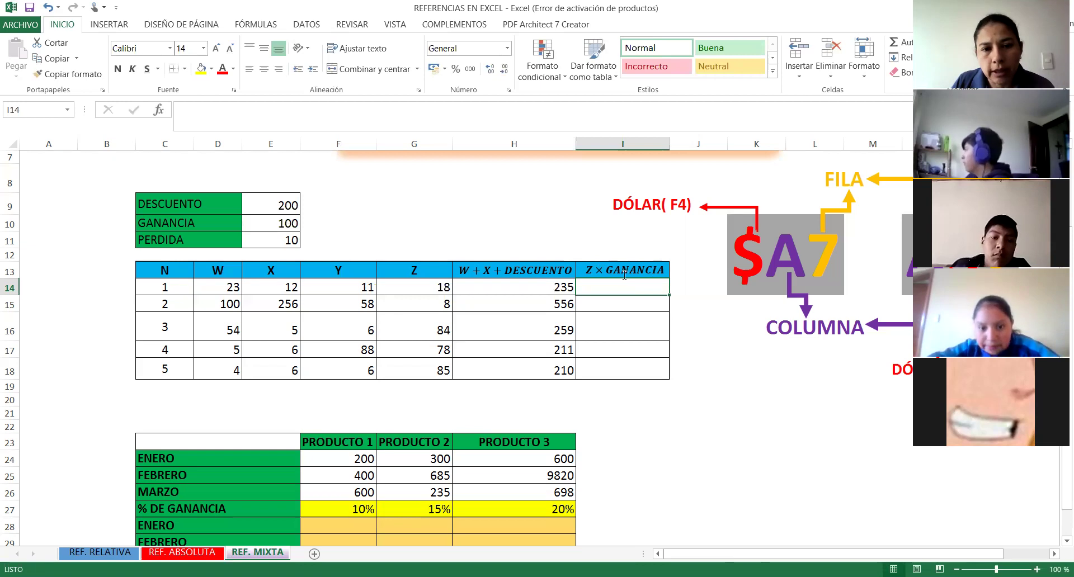
left_click(430, 287)
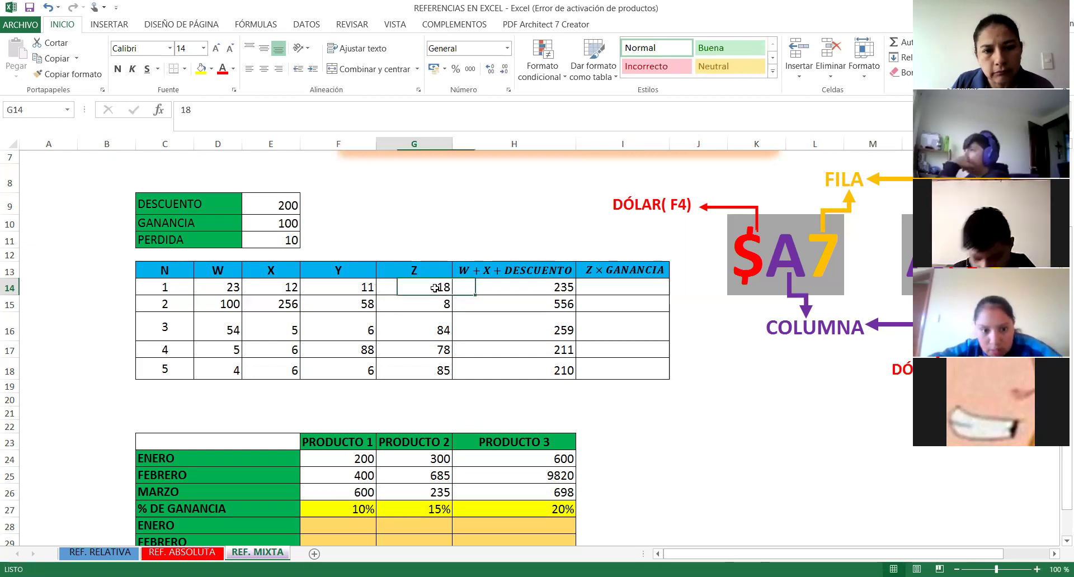
left_click(430, 305)
left_click(430, 330)
left_click(430, 353)
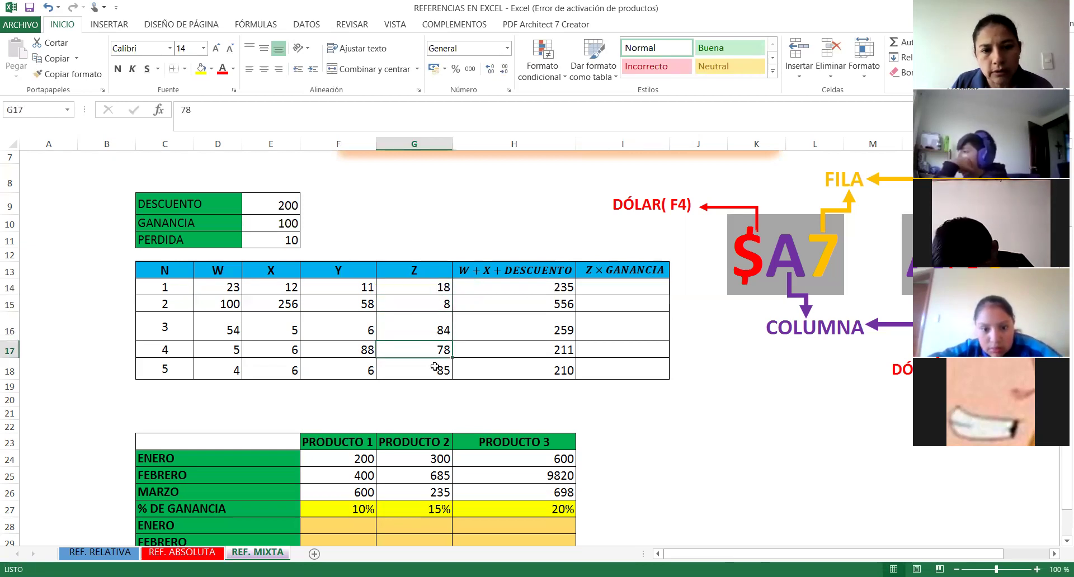
left_click(436, 372)
Enter =G14*$E$10 in I14 to multiply the first Z value by the fixed GANANCIA cell
left_click(631, 282)
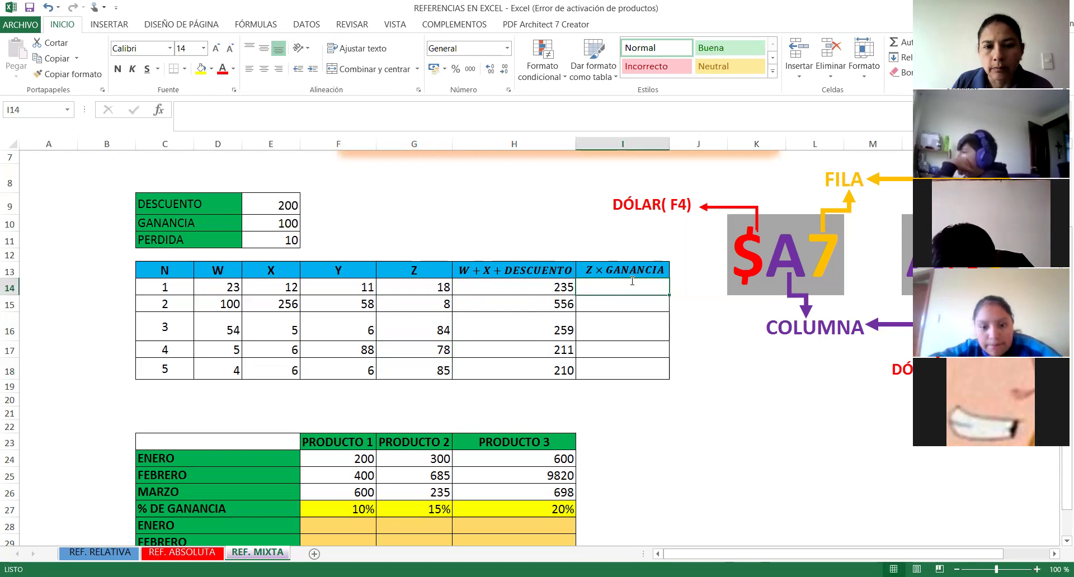
type("=")
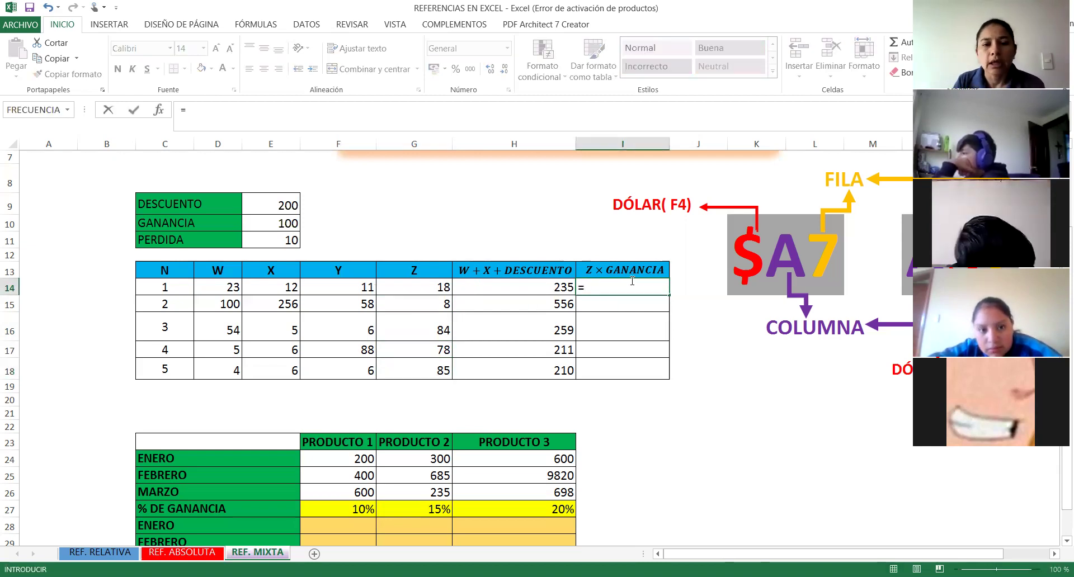
left_click(439, 288)
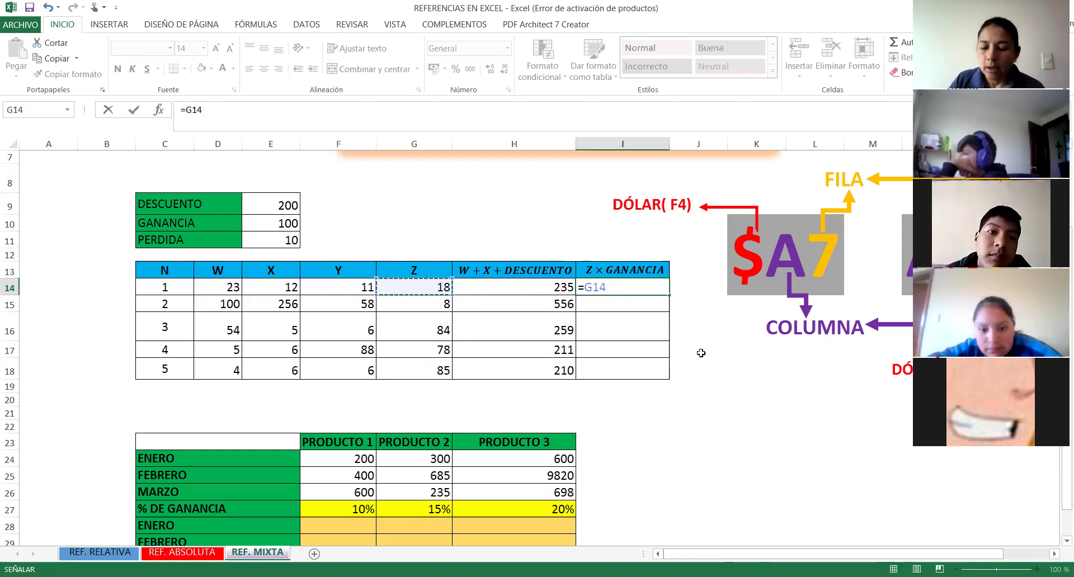
type("*")
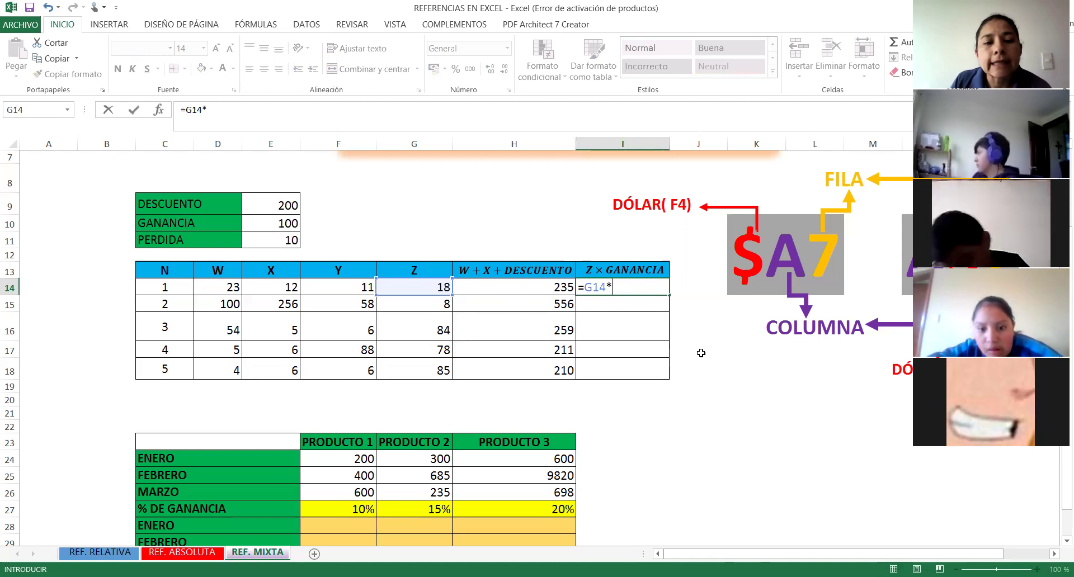
left_click(259, 224)
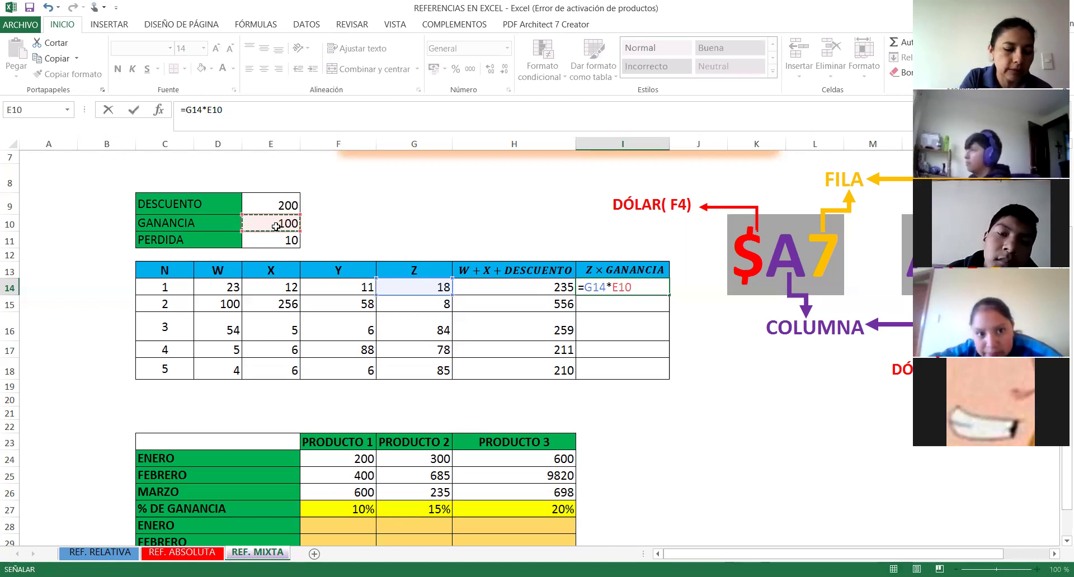
key("F4")
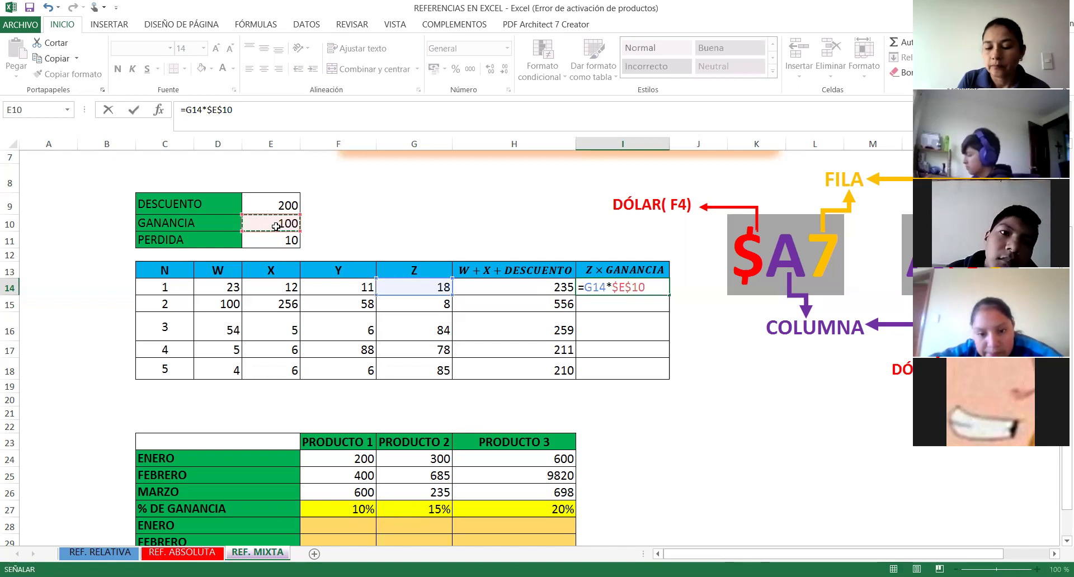
key("Return")
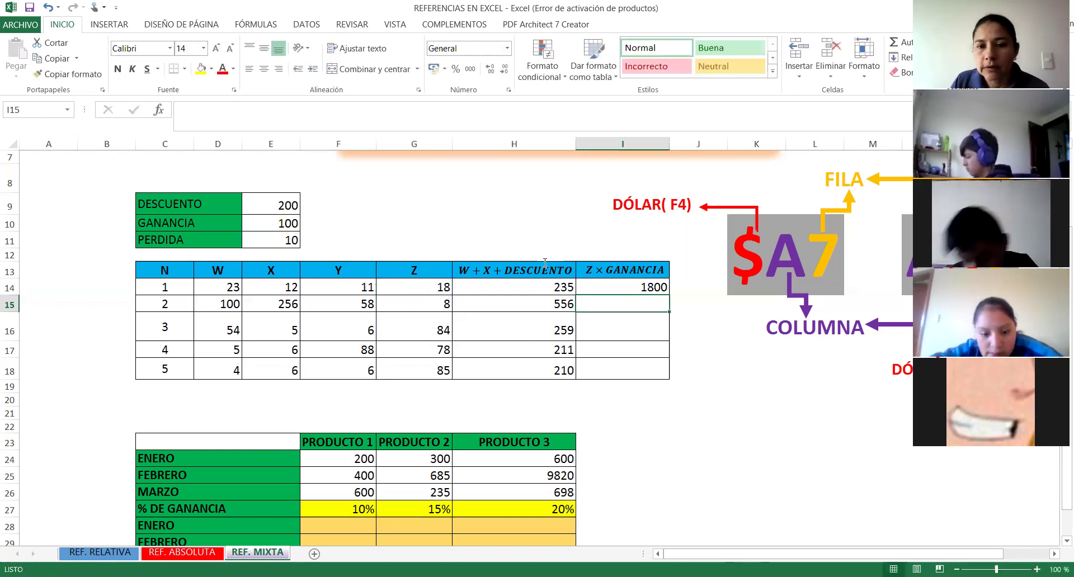
Fill the I14 formula down to I18 and inspect the copied formulas in I17 and I18
left_click(651, 287)
left_click_drag(669, 295, 671, 382)
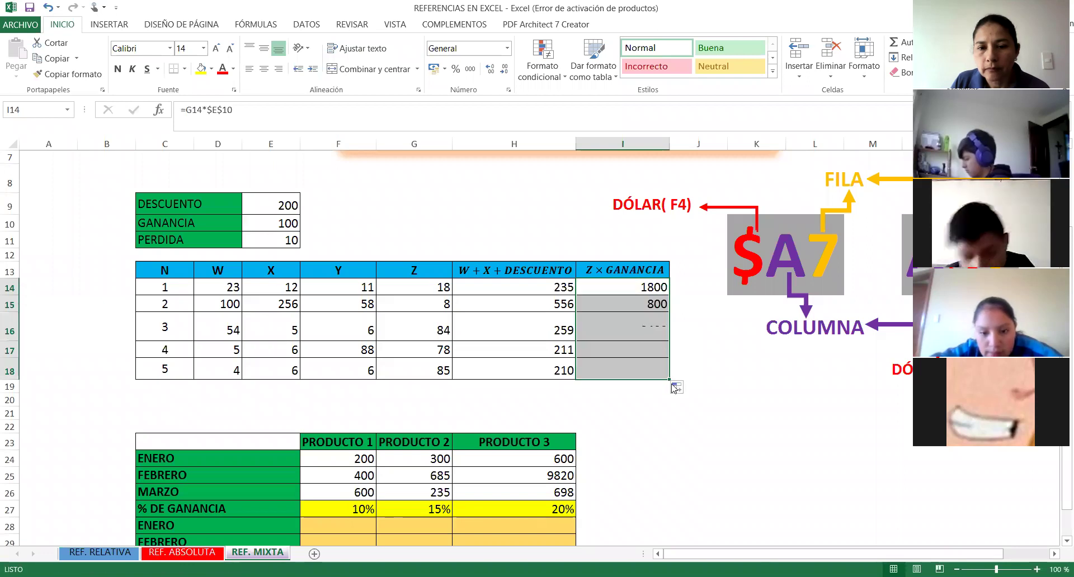
left_click(635, 350)
double_click(629, 351)
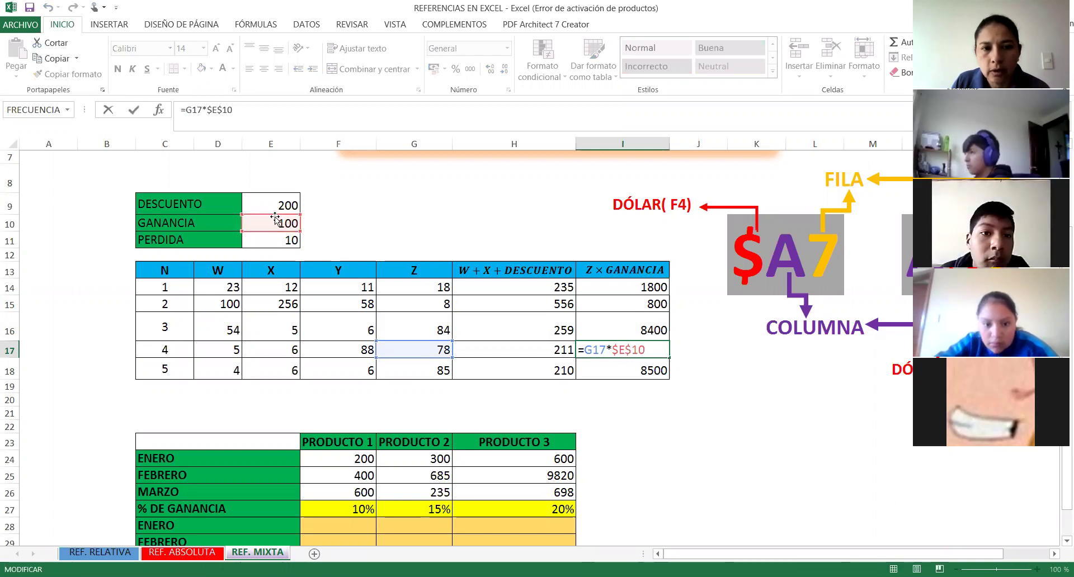
key("Return")
double_click(621, 372)
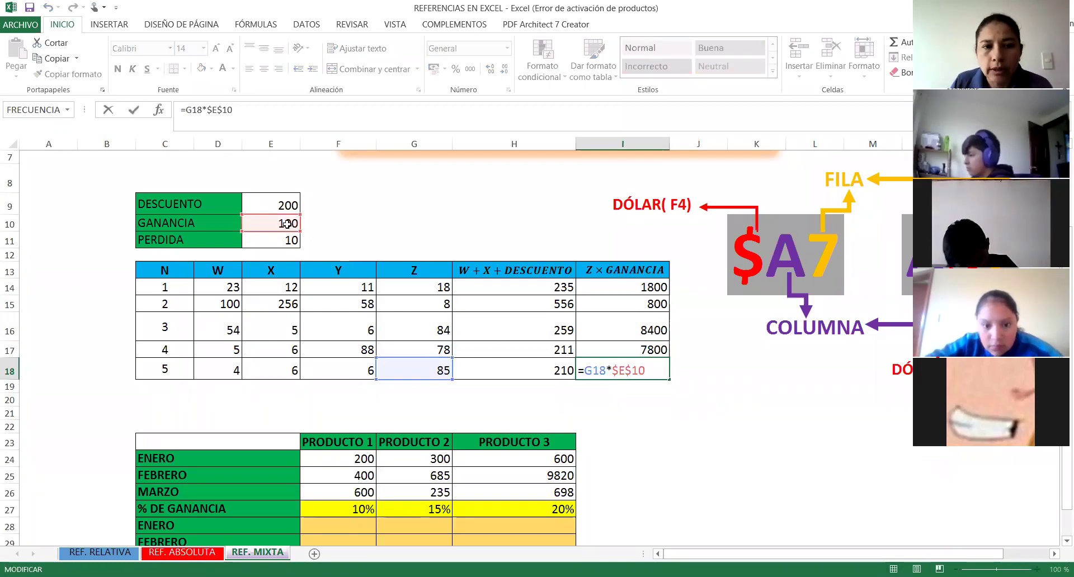
key("ctrl+Return")
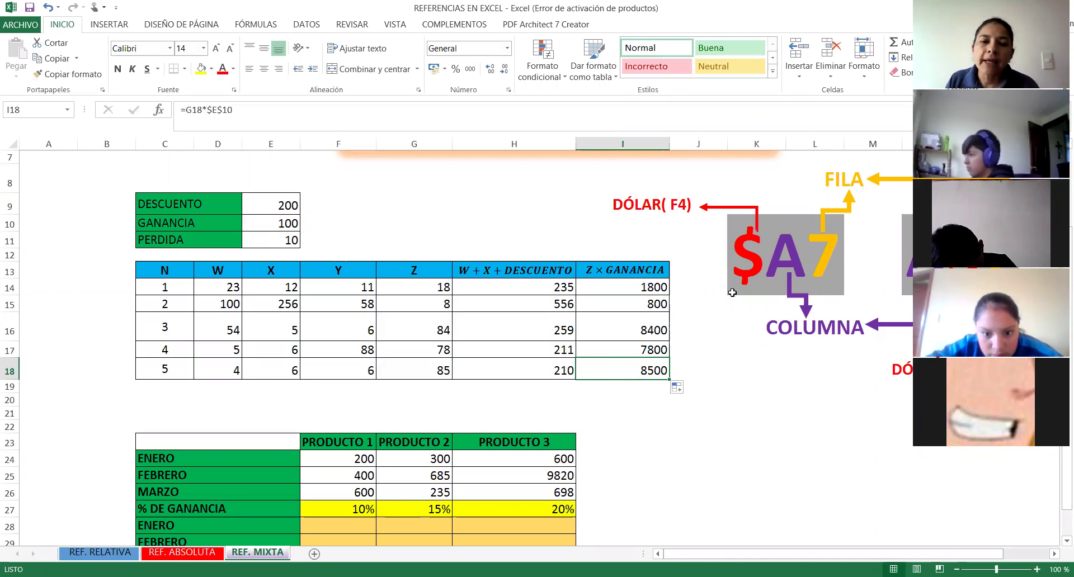
Clear the Z × GANANCIA results from I14:I18 and enter =G14*E10 in I14 with a relative GANANCIA reference
left_click_drag(637, 290, 640, 368)
key("Delete")
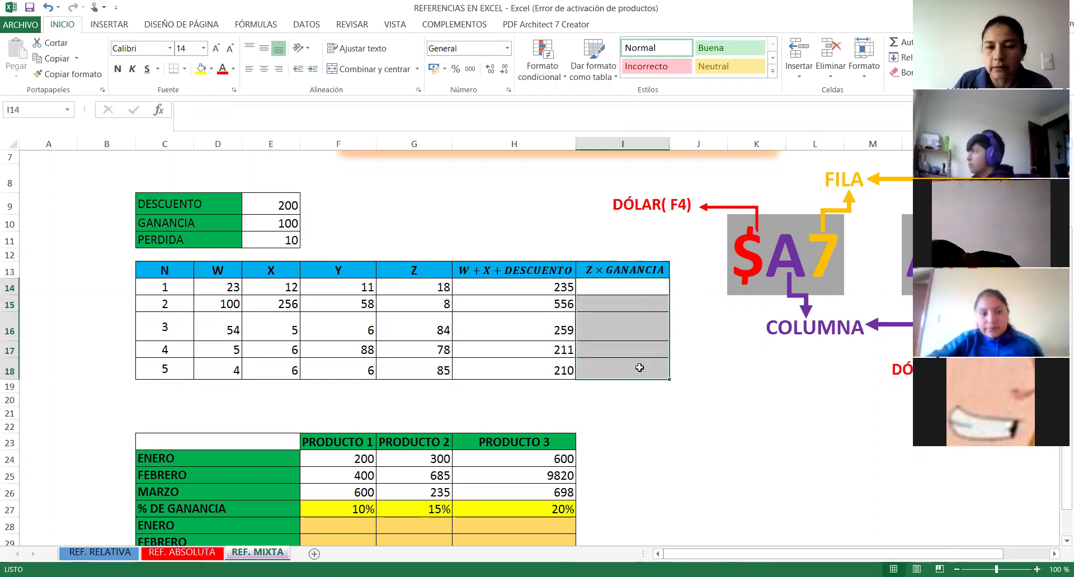
left_click(623, 289)
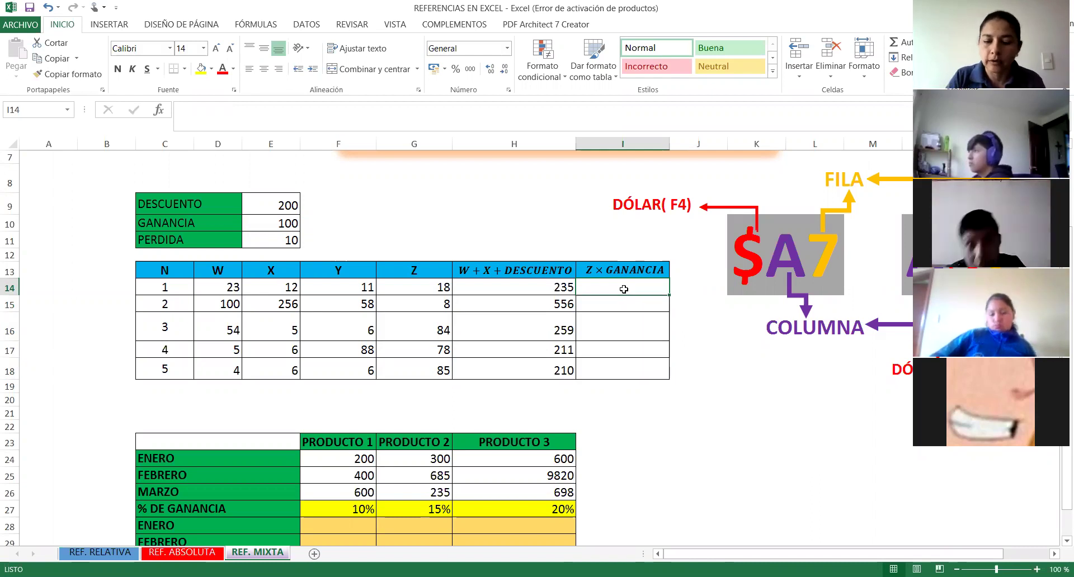
type("=")
left_click(442, 287)
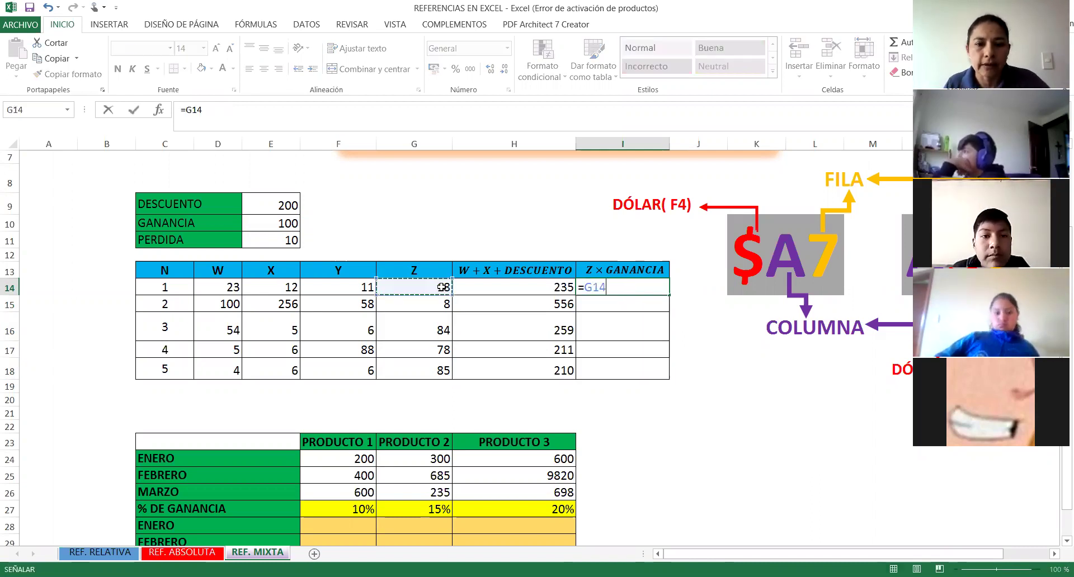
type("*")
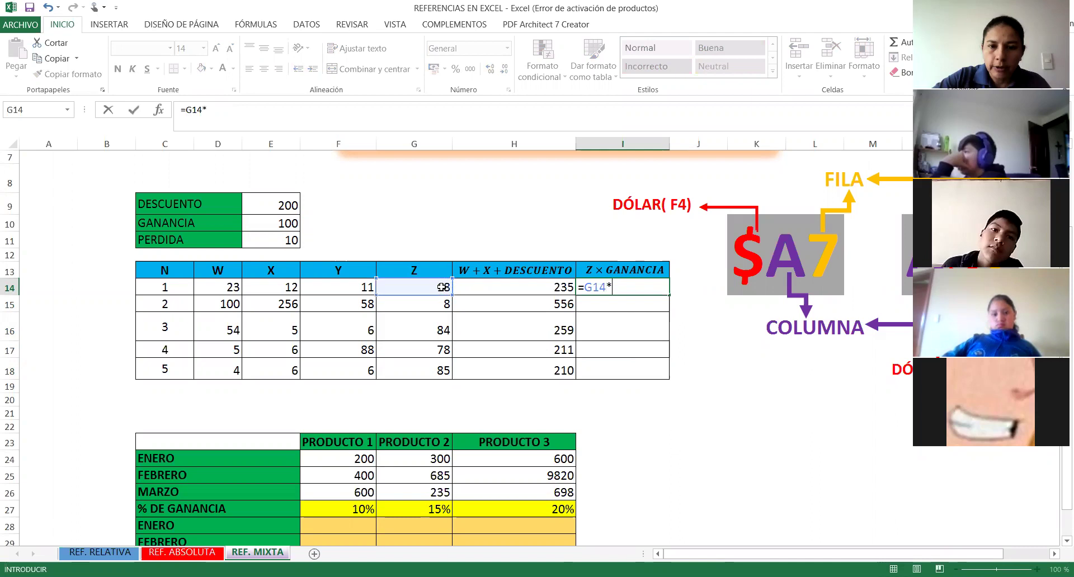
left_click(264, 229)
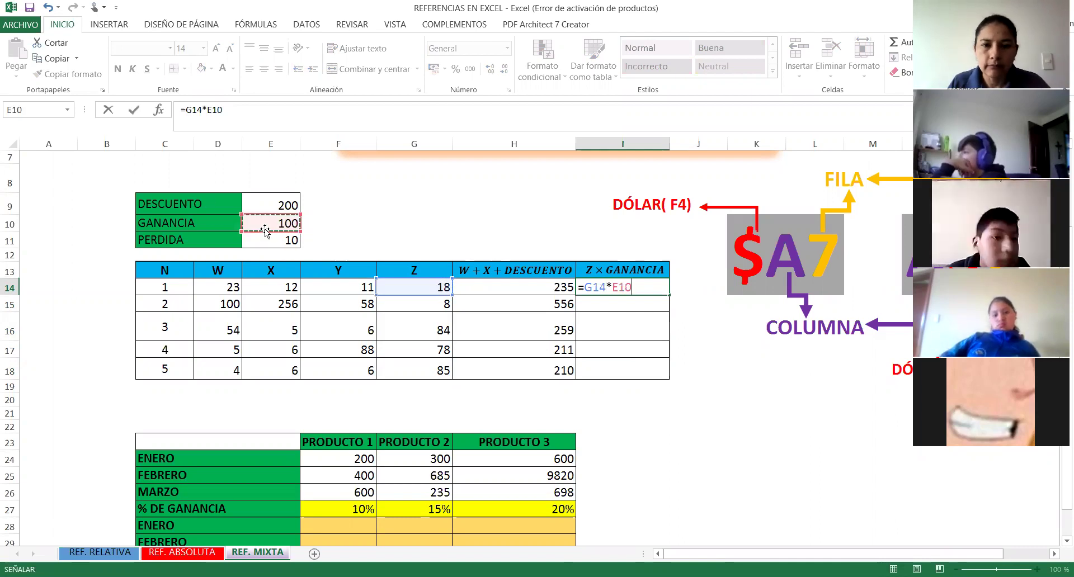
key("Return")
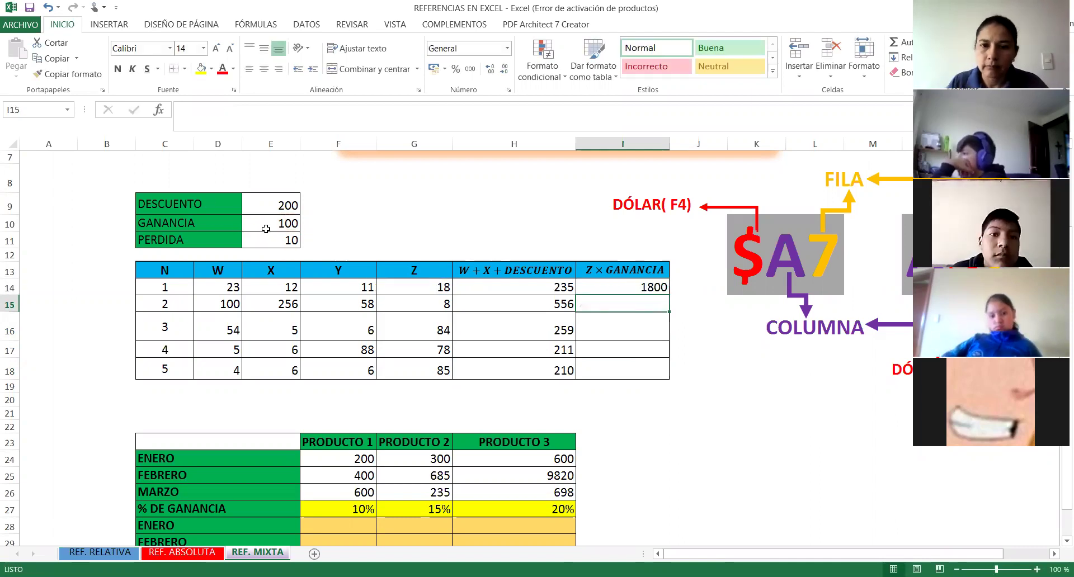
Try filling the relative formula down to I18, check the references in I15, and clear the copies from I15:I18
left_click(667, 292)
left_click_drag(670, 295, 698, 376)
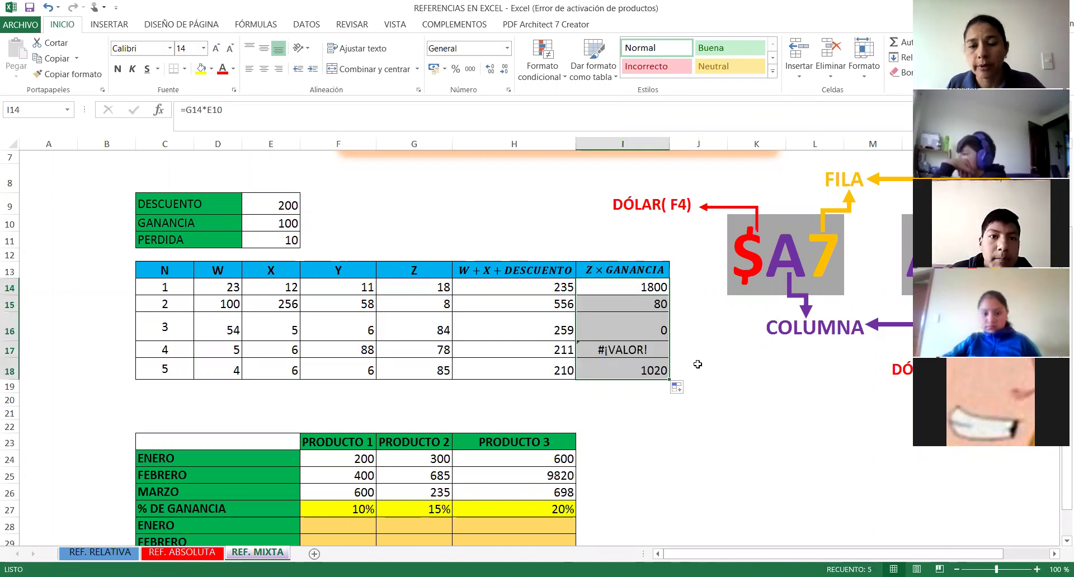
left_click(704, 364)
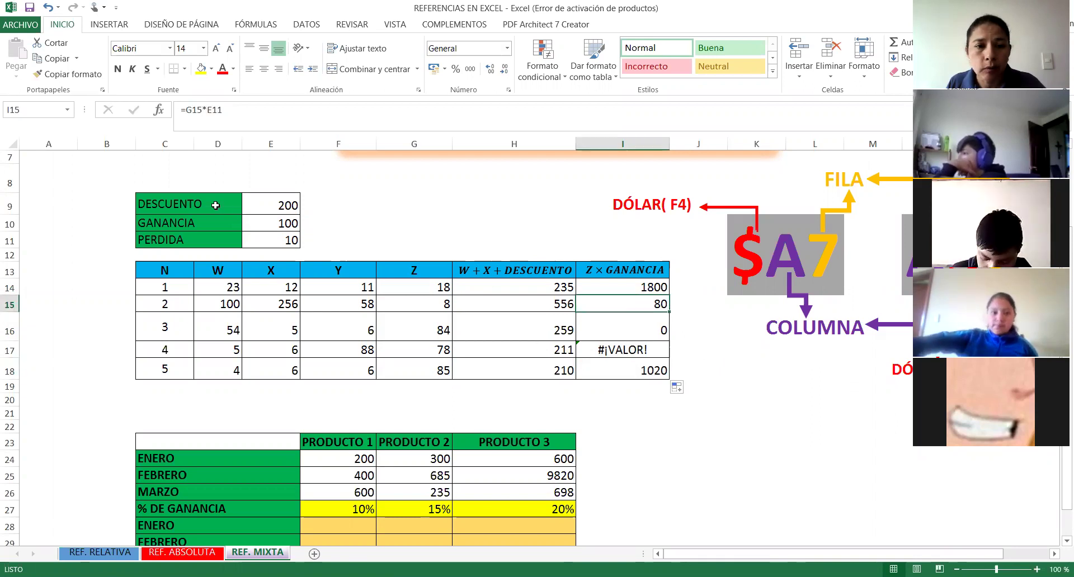
double_click(631, 303)
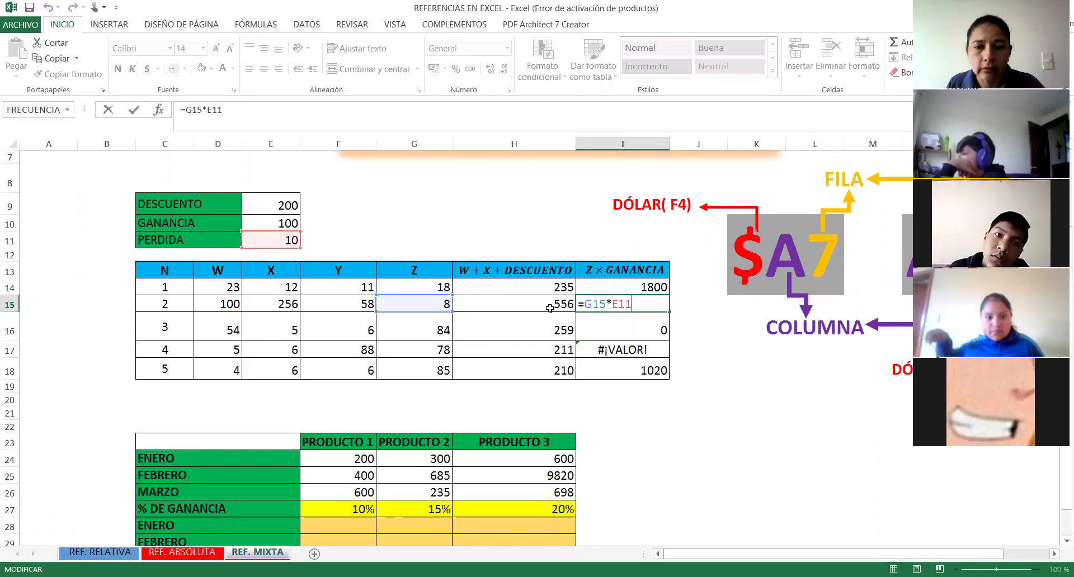
left_click(709, 335)
left_click_drag(643, 307, 642, 362)
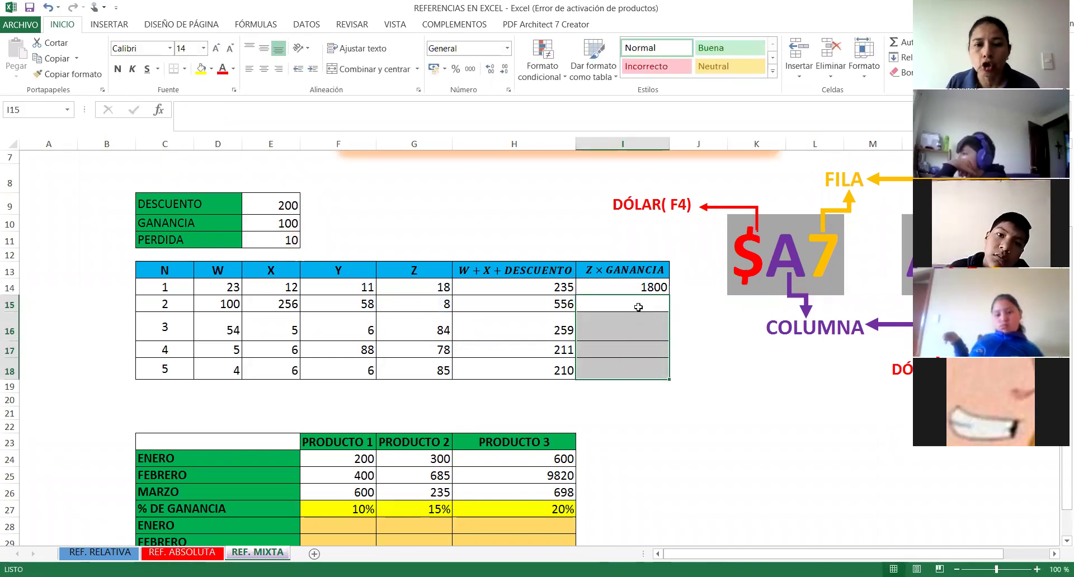
Make the GANANCIA reference in I14 absolute so the formula reads =G14*$E$10, and fill it down to I18
double_click(635, 287)
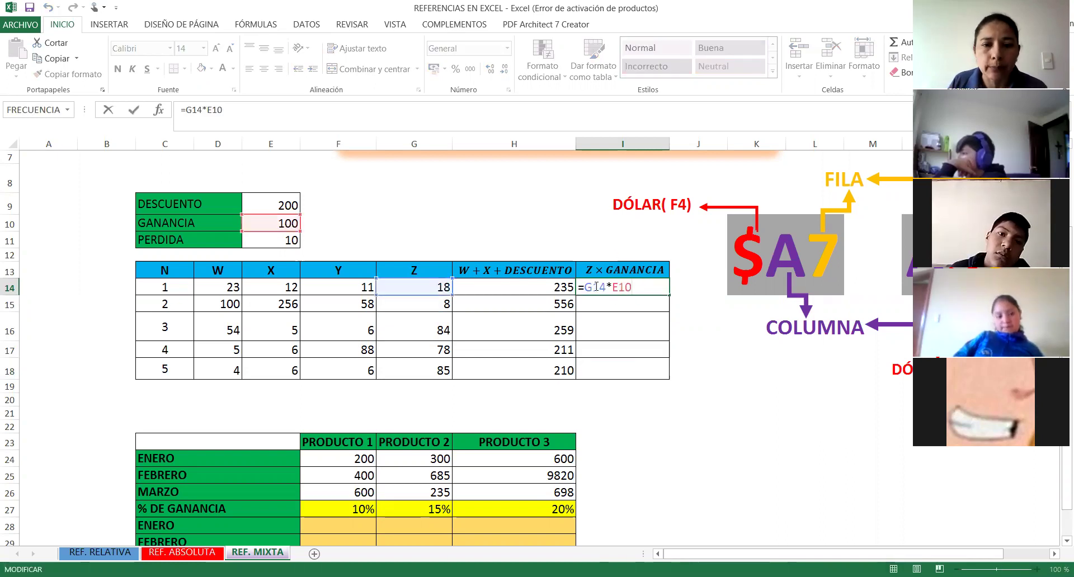
left_click_drag(254, 223, 277, 223)
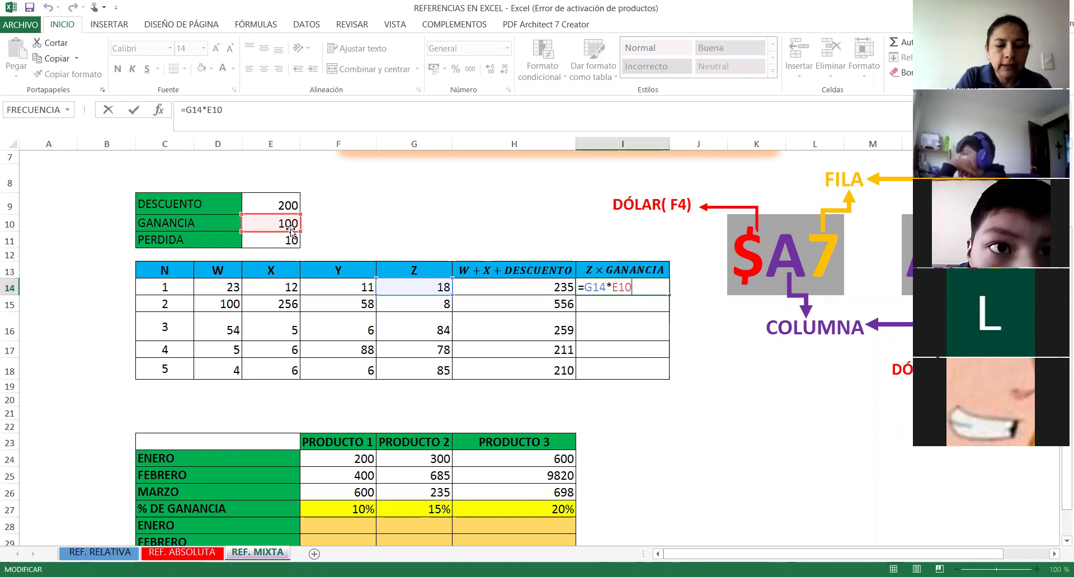
key("F4")
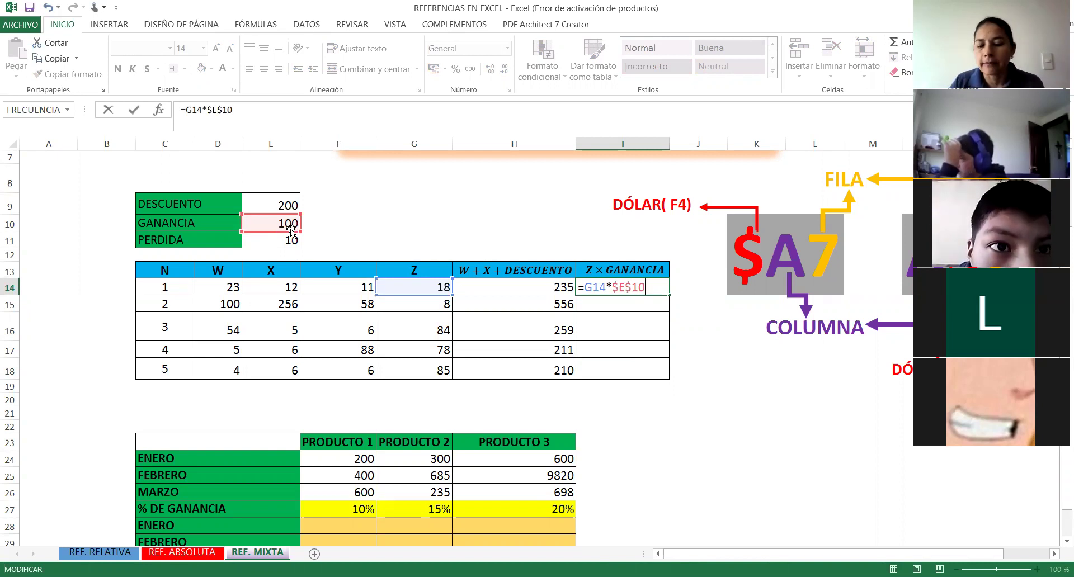
key("Return")
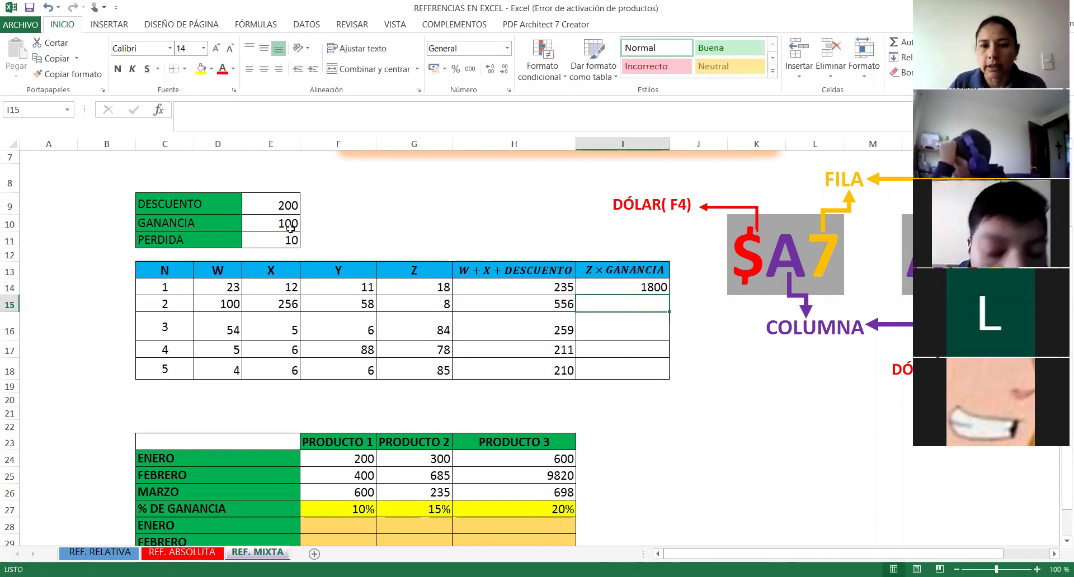
left_click(657, 288)
left_click_drag(670, 324, 669, 381)
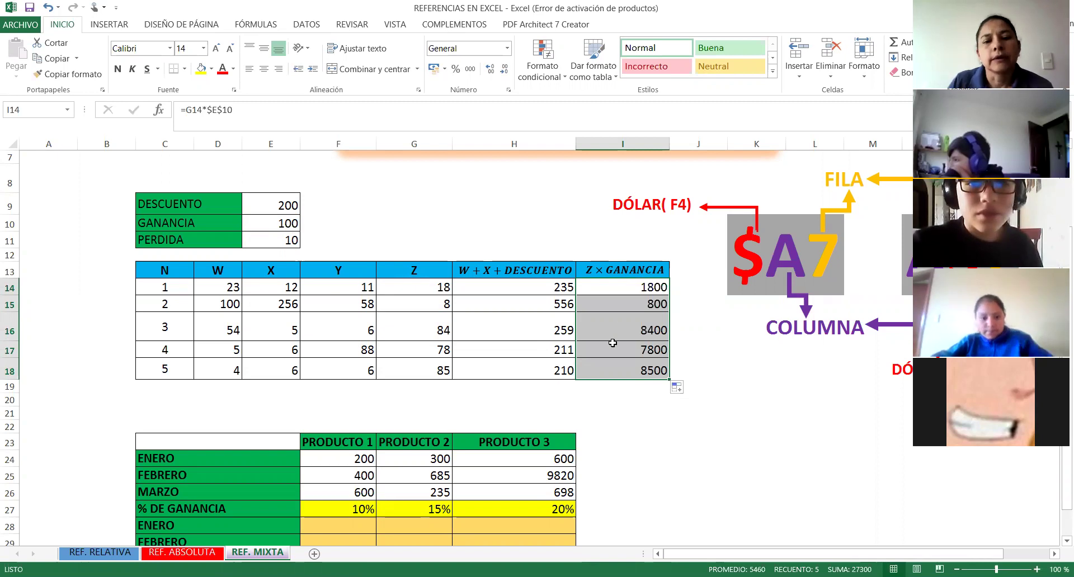
Inspect the W + X + DESCUENTO formula in H14 and its fixed $E$9 reference, leaving it as =D14+E14+$E$9
left_click_drag(511, 288, 513, 304)
double_click(513, 290)
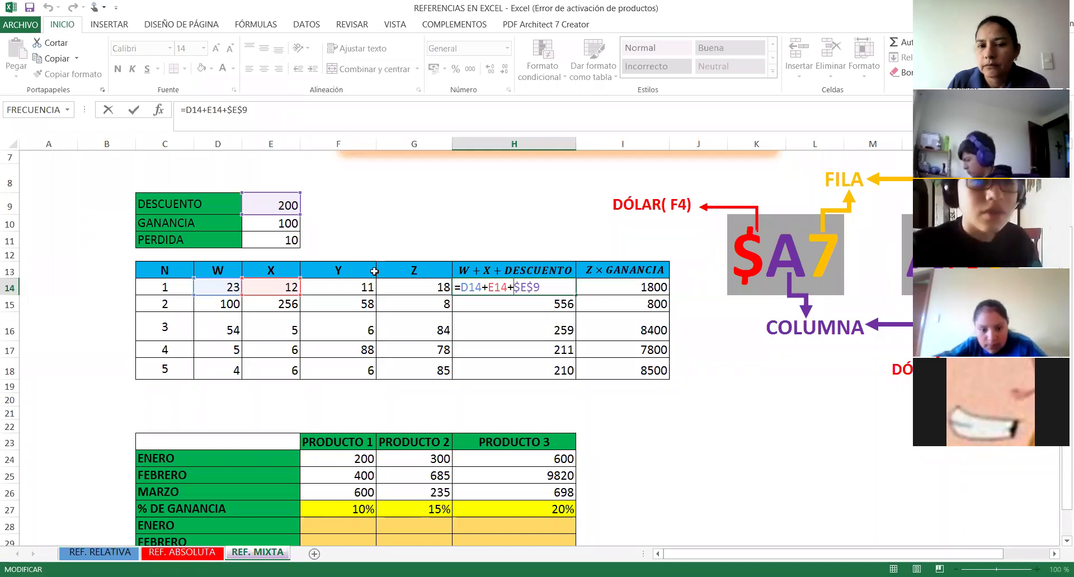
left_click(708, 457)
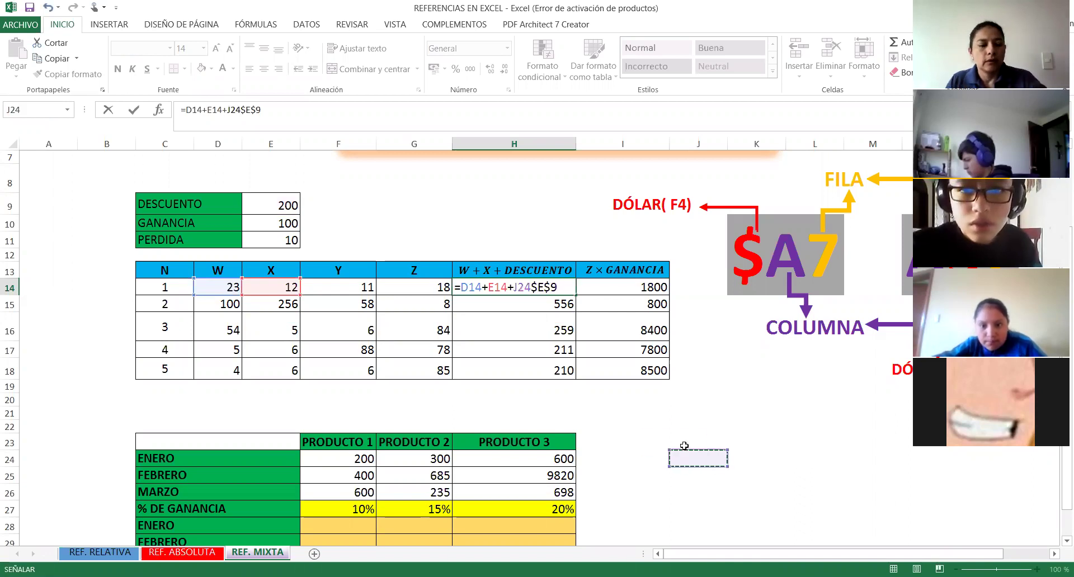
key("BackSpace")
key("BackSpace")
key("BackSpace")
key("ctrl+Return")
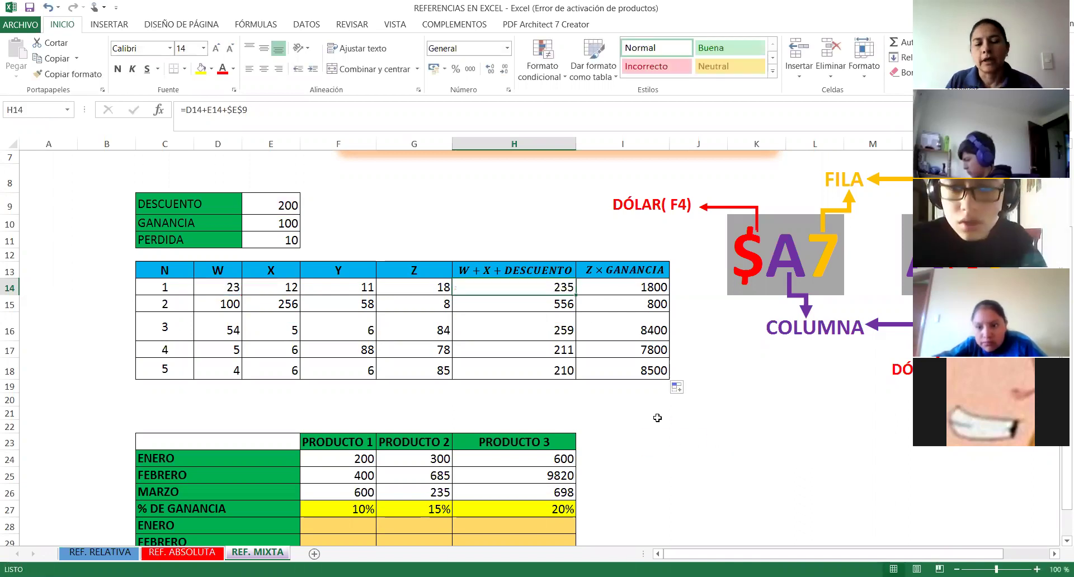
Select B21:I34 to highlight the monthly product table with its % DE GANANCIA row
left_click(665, 456)
scroll(664, 451, "down", 1)
scroll(664, 452, "down", 3)
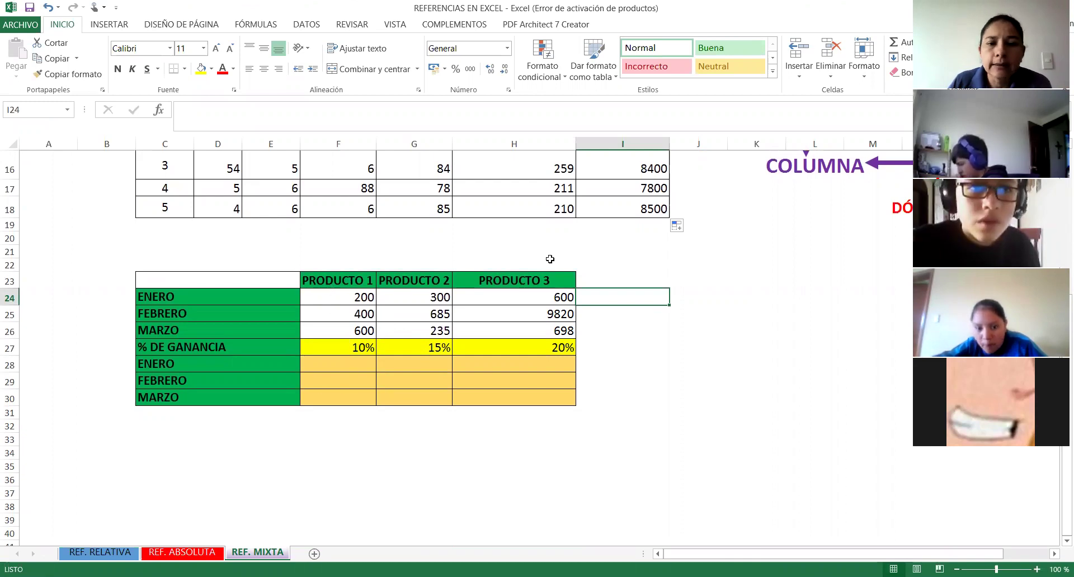
left_click_drag(91, 249, 589, 461)
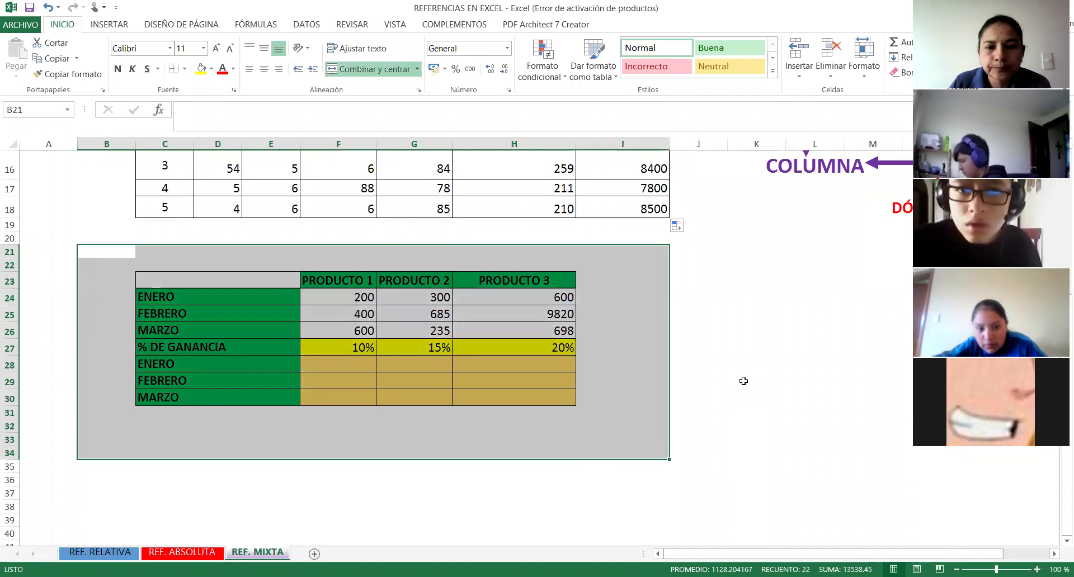
Try calculating PRODUCTO 1's ENERO gain in F28 with =F24*$F$27 and fill the formula down to F30
left_click(755, 378)
scroll(599, 336, "down", 1)
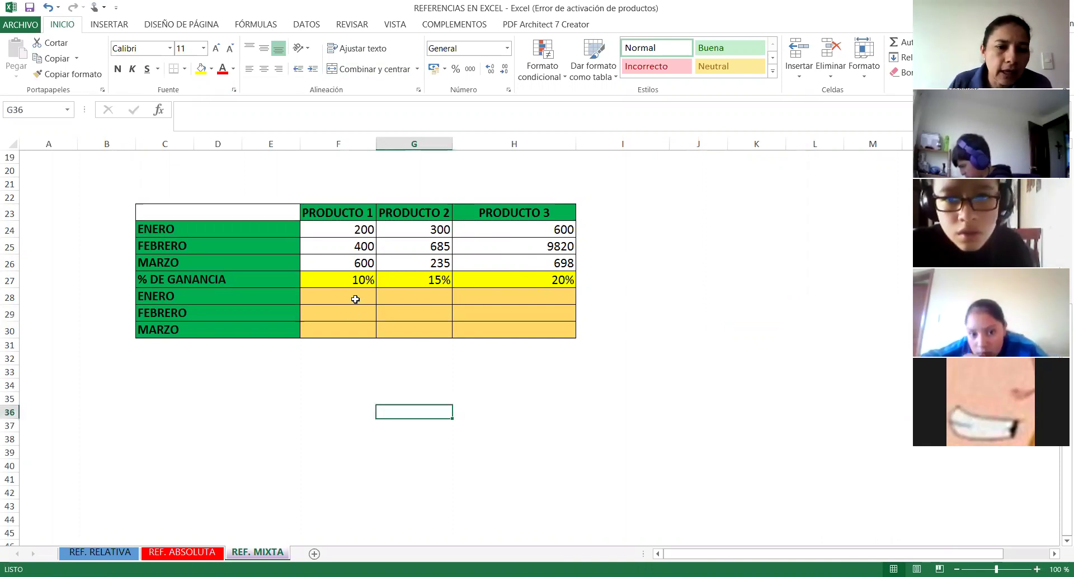
left_click(351, 296)
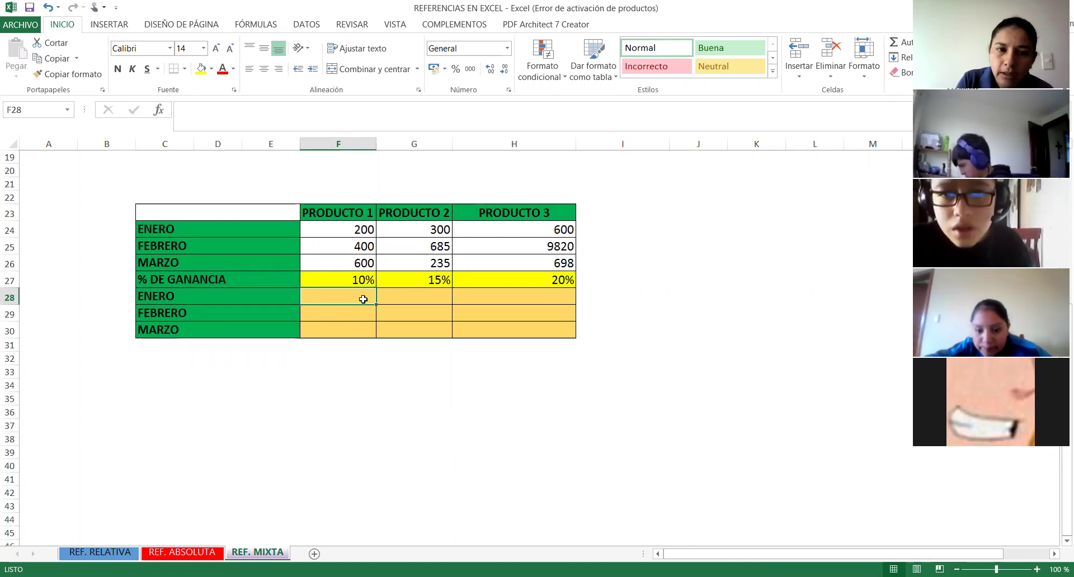
type("=")
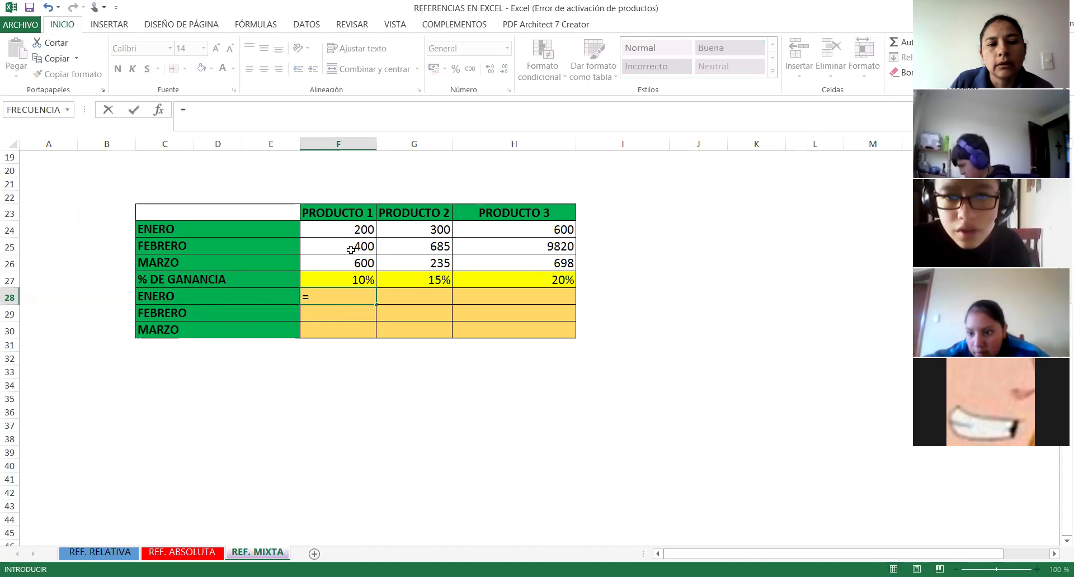
left_click(343, 233)
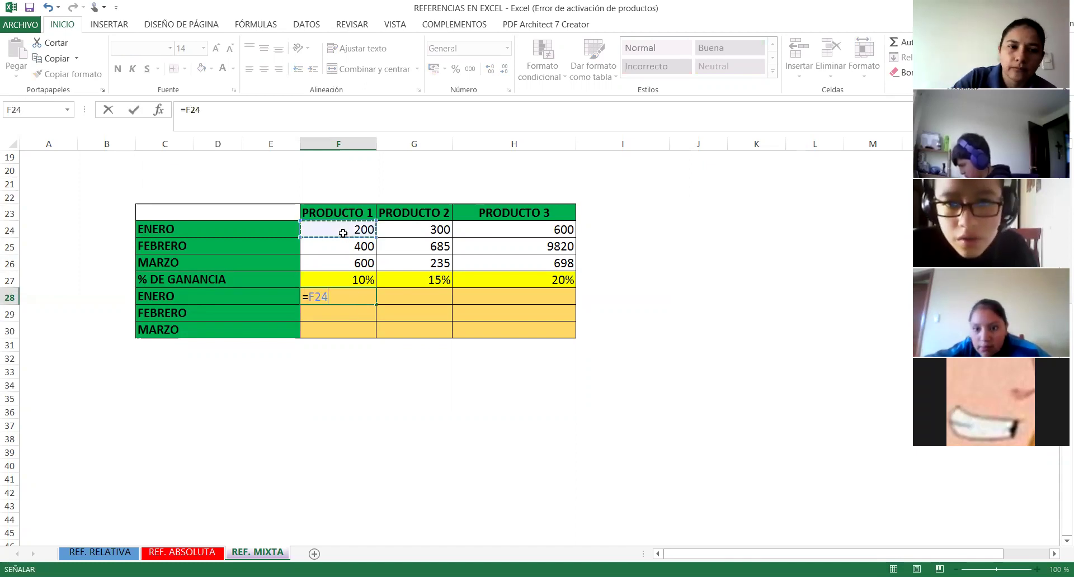
type("*")
left_click(345, 281)
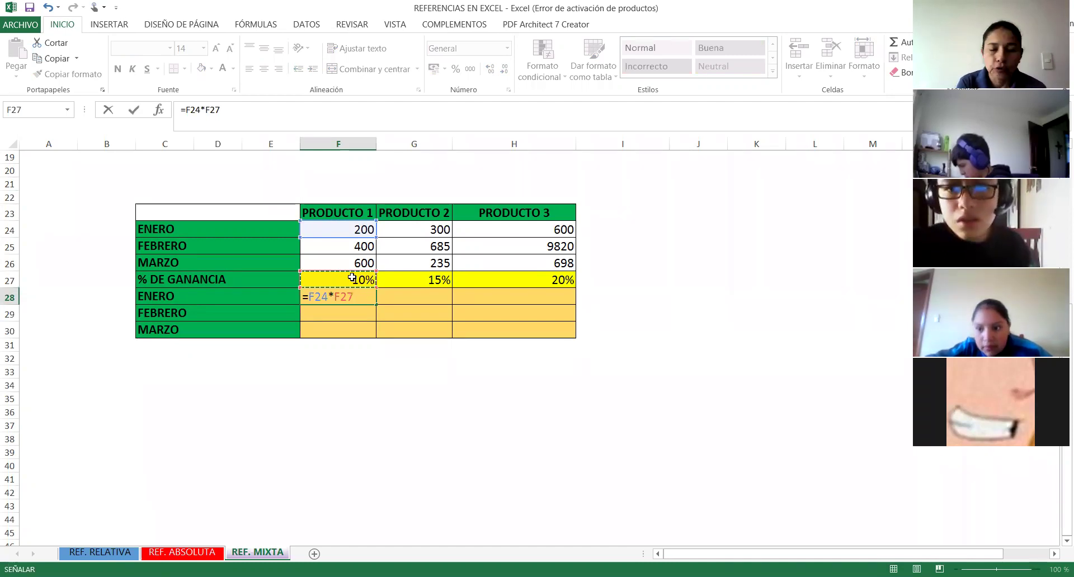
key("F4")
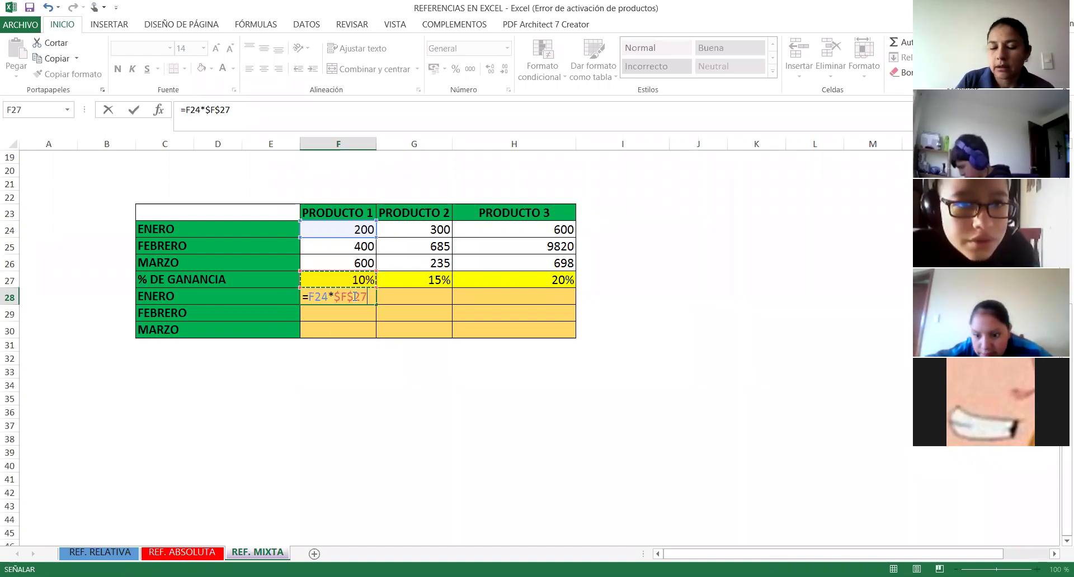
key("Return")
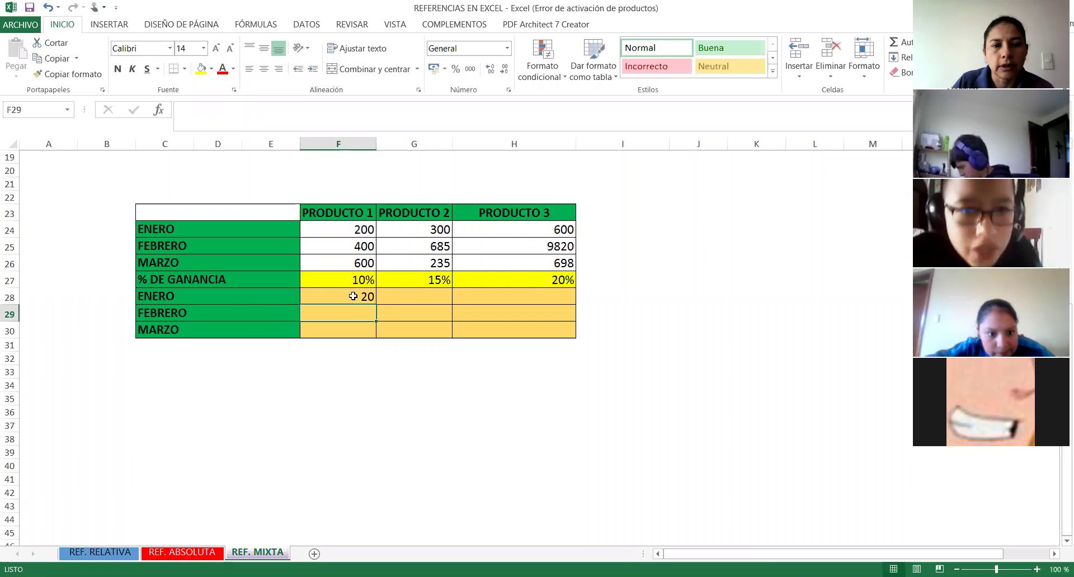
left_click(378, 299)
left_click(372, 300)
left_click_drag(375, 304, 367, 336)
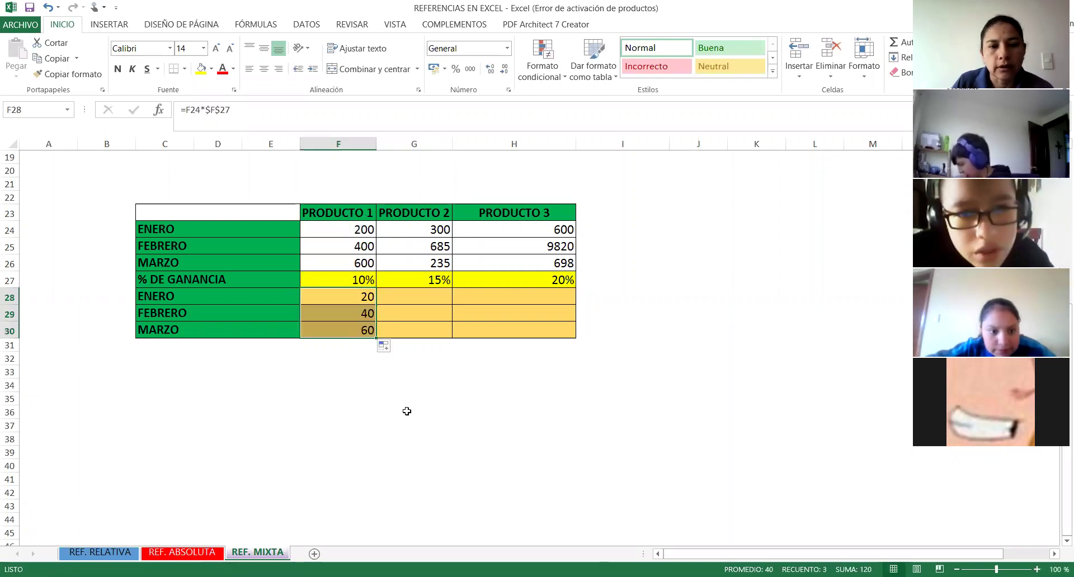
Try calculating PRODUCTO 2's ENERO gain in G28 with =G24*$G$27 and fill the formula down to G30
left_click(433, 294)
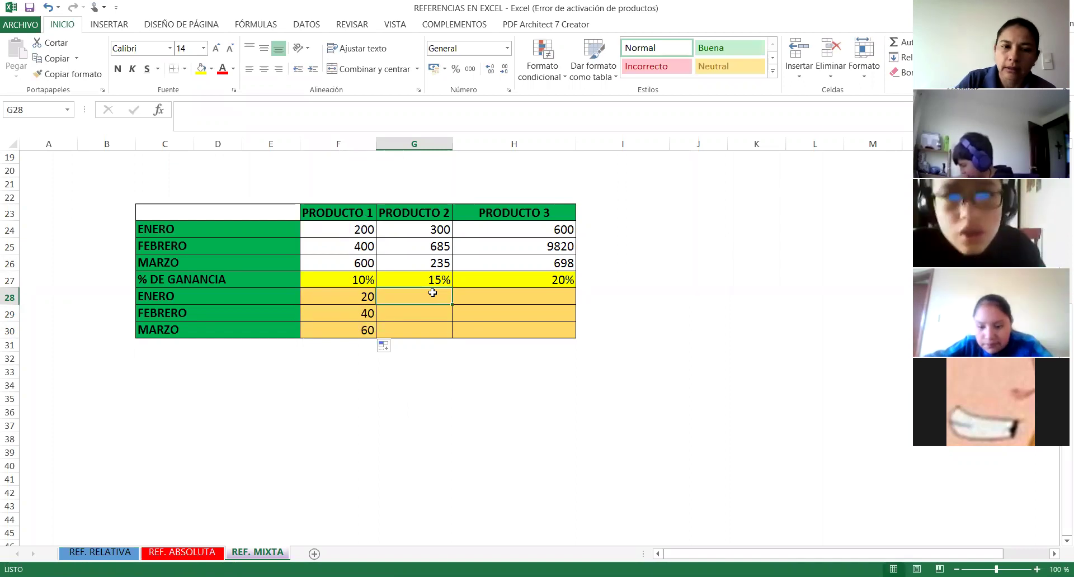
type("=")
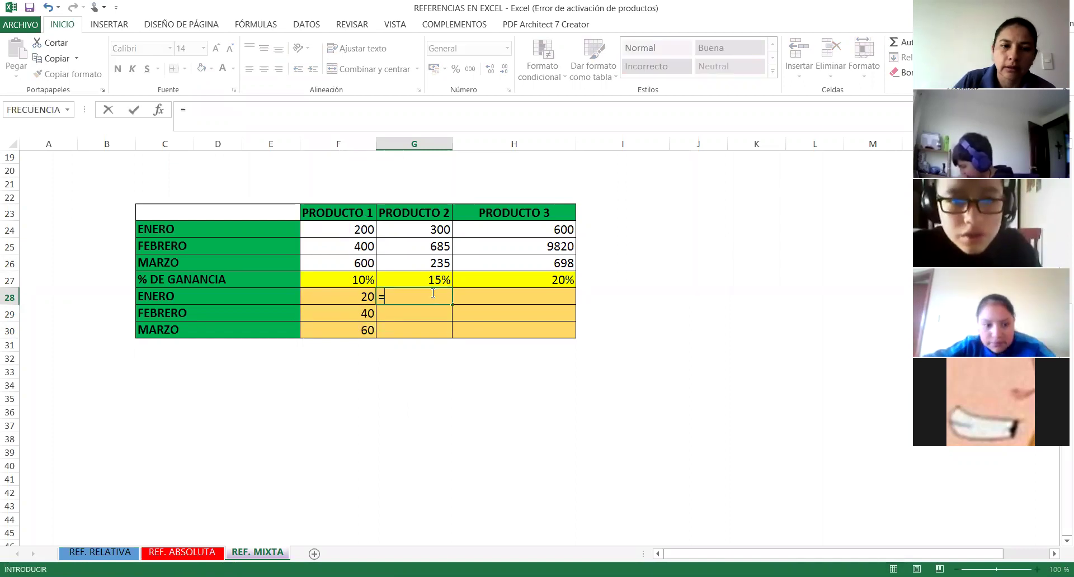
left_click(427, 233)
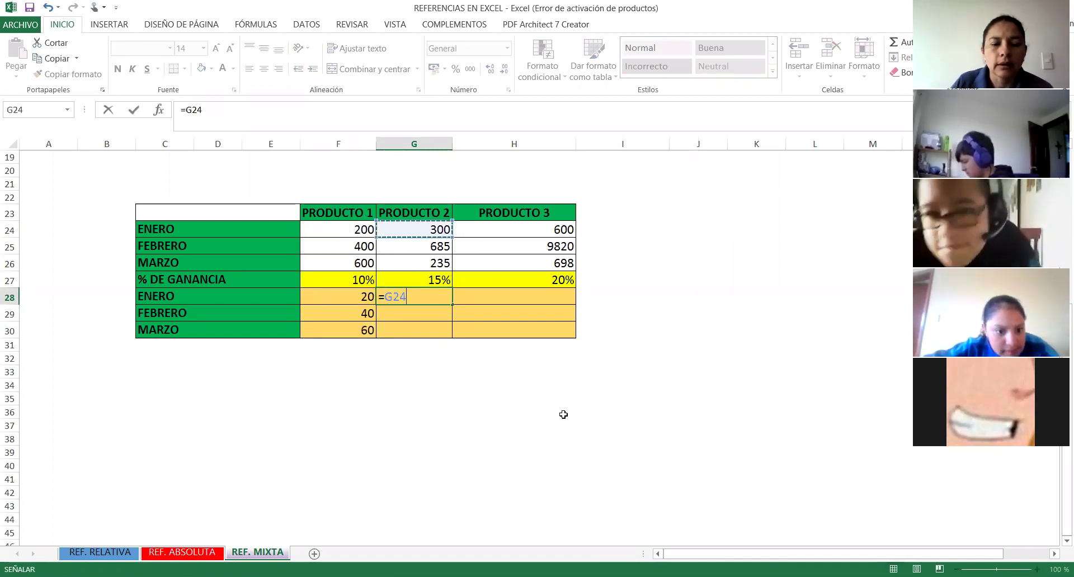
type("*")
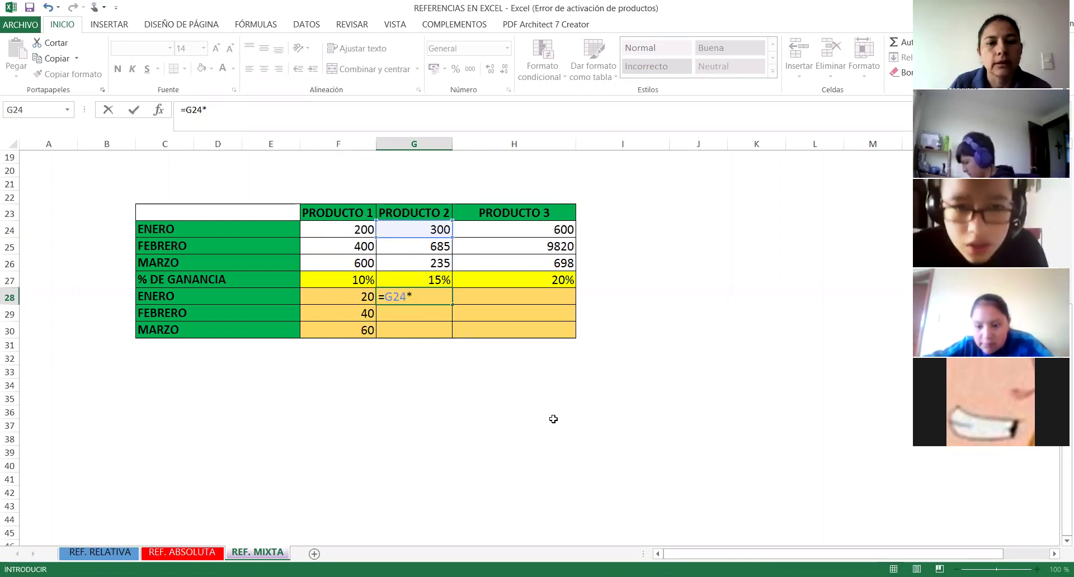
left_click(417, 283)
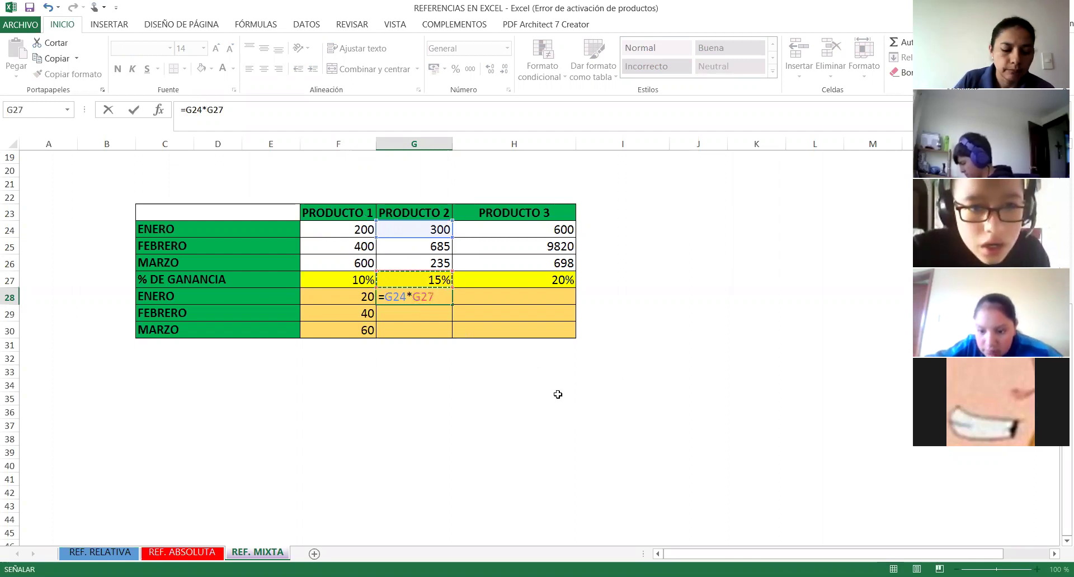
key("F4")
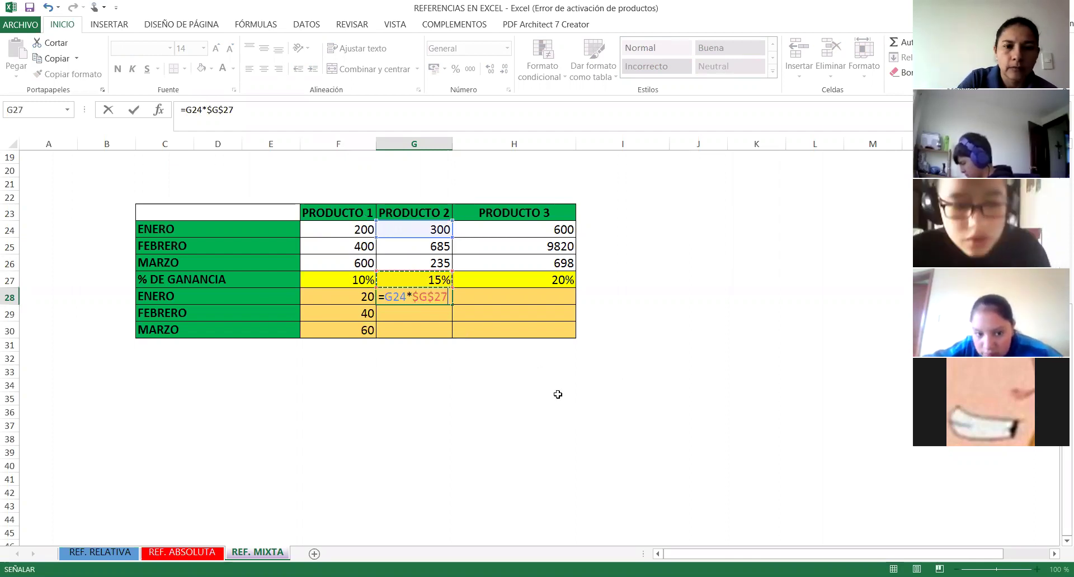
key("Return")
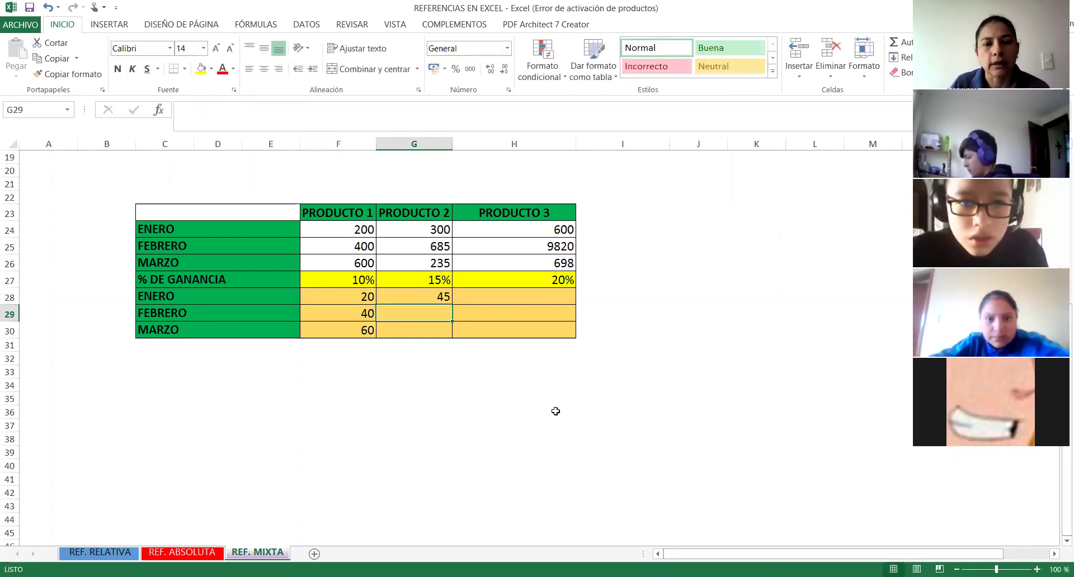
left_click(446, 294)
left_click_drag(452, 305, 448, 338)
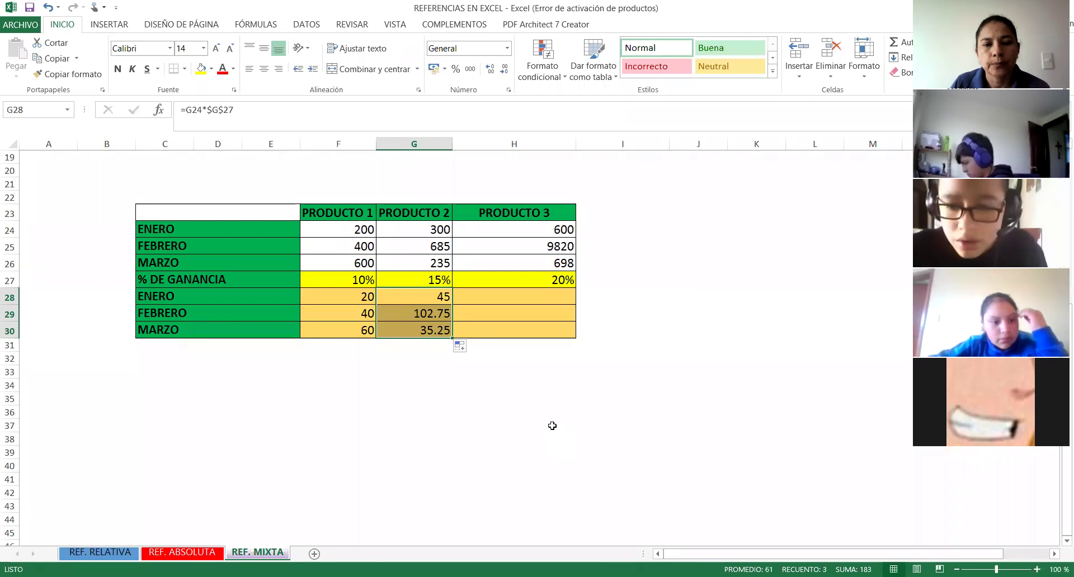
Try calculating PRODUCTO 3's ENERO gain in H28 with =H24*$H$27 and fill the formula down to H30
left_click(573, 347)
left_click(560, 297)
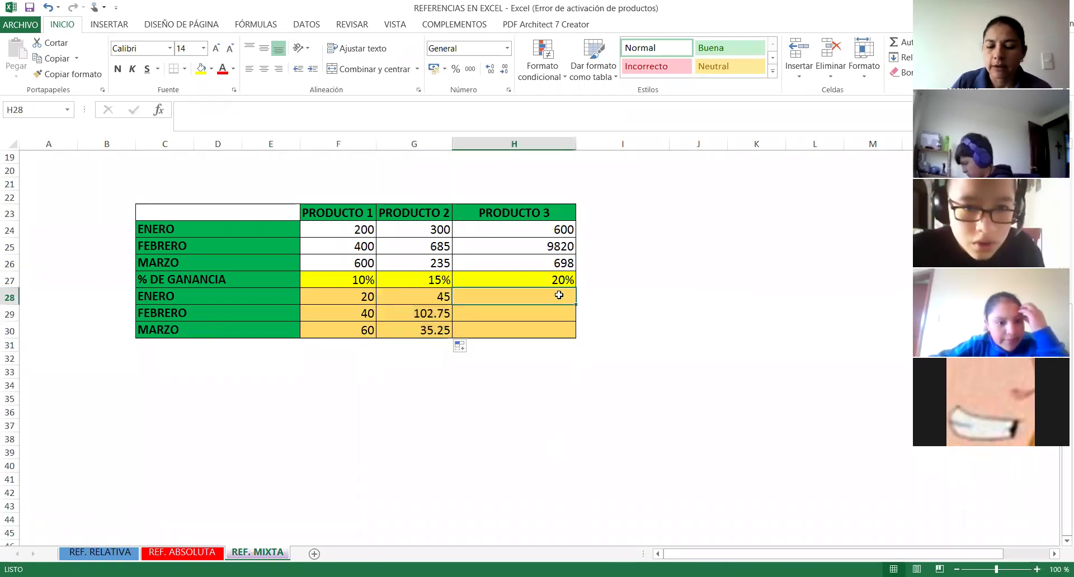
type("=")
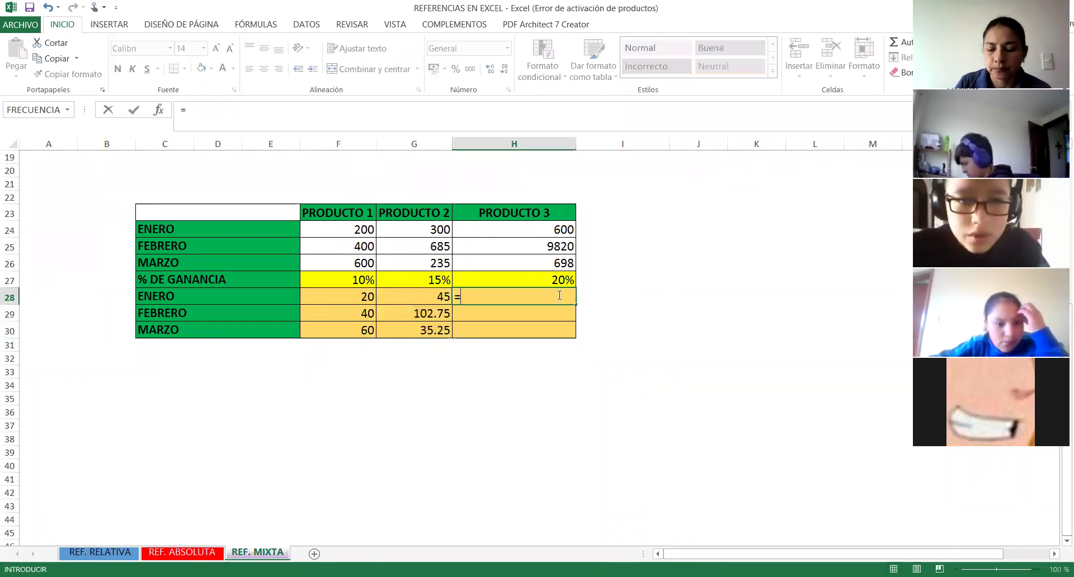
left_click(528, 234)
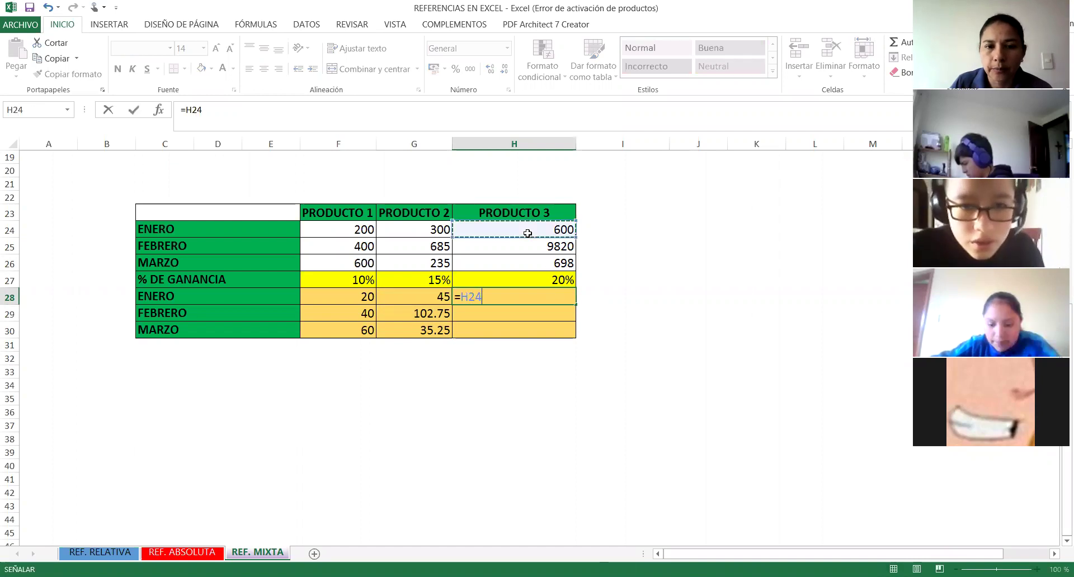
type("*")
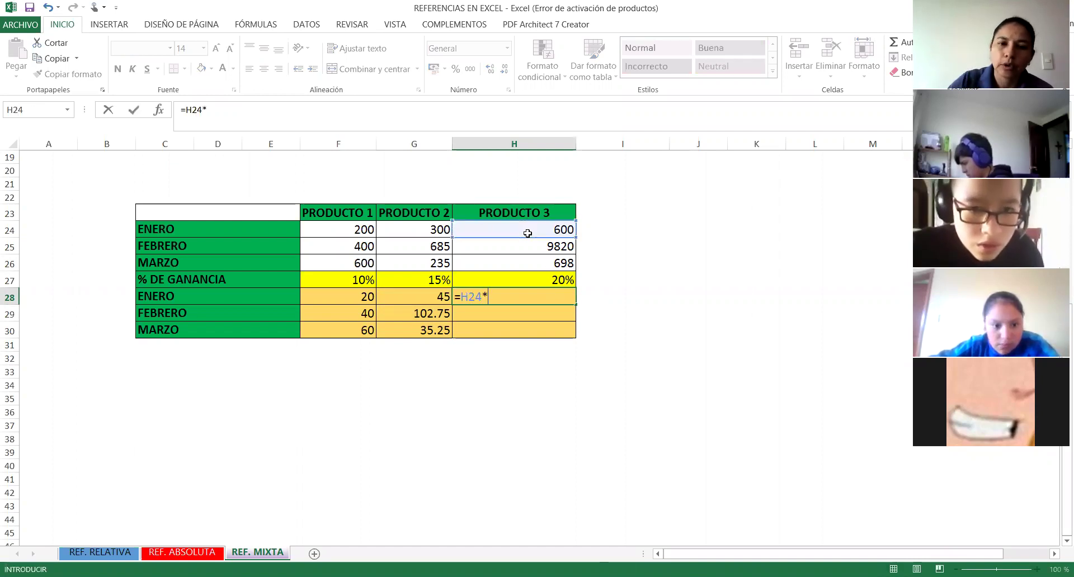
left_click(546, 281)
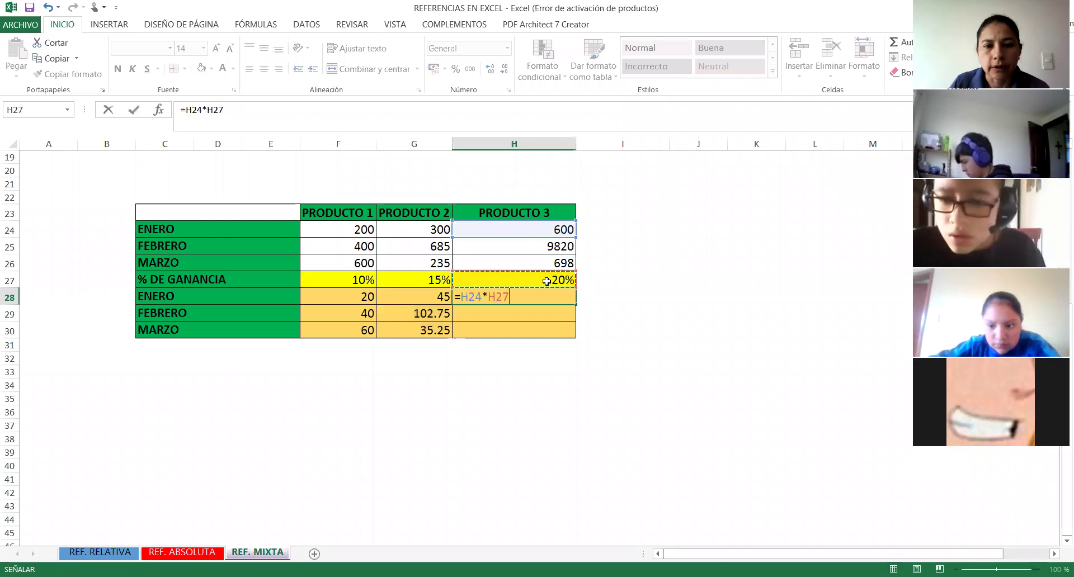
key("F4")
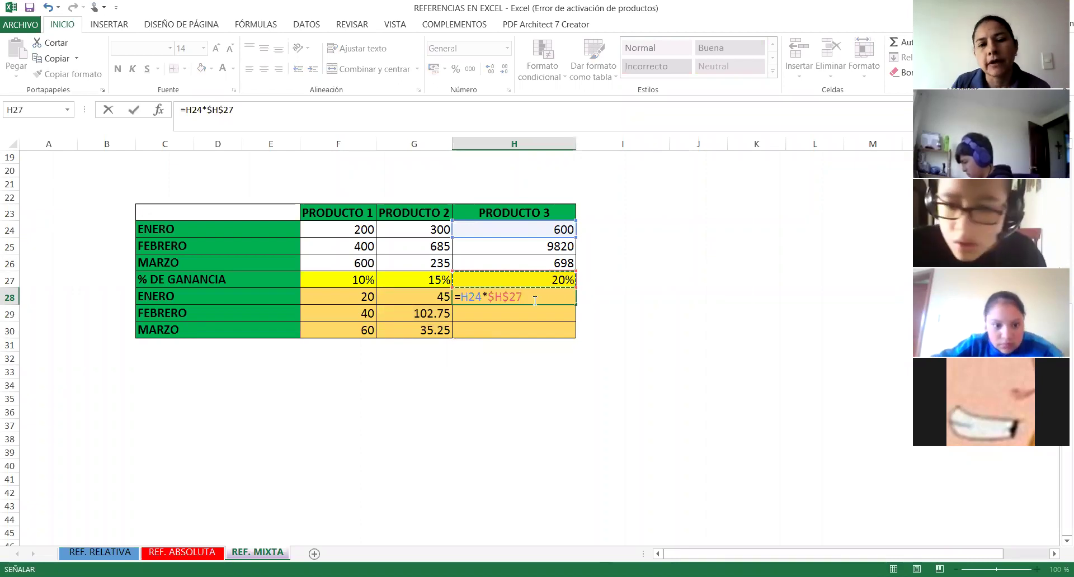
key("Return")
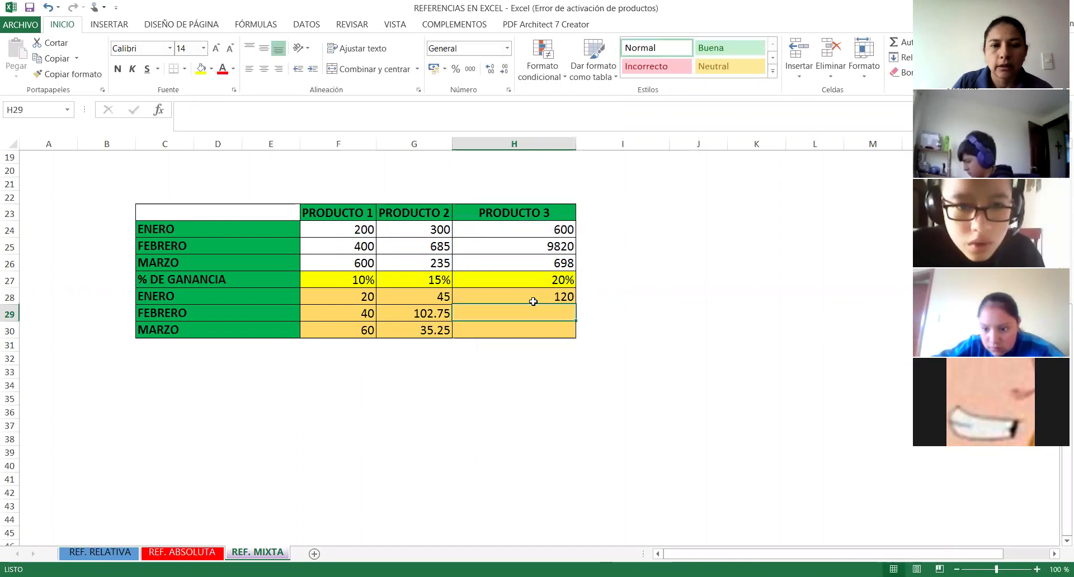
left_click(534, 300)
left_click_drag(575, 307, 576, 342)
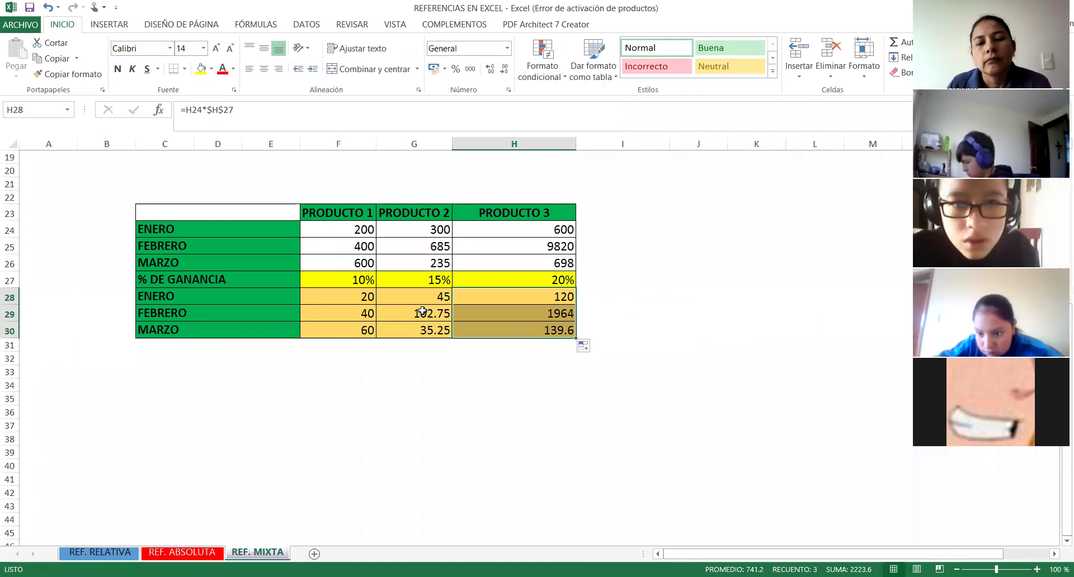
Examine the absolute-reference formulas in the PRODUCTO 2 and PRODUCTO 3 gain cells and each product's percentage in the % DE GANANCIA row
left_click(499, 300)
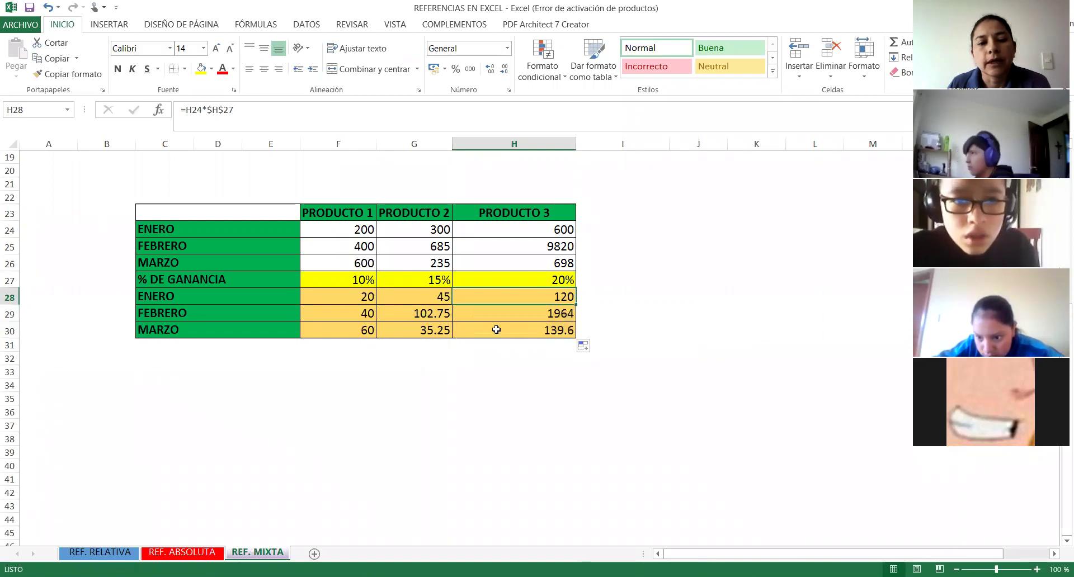
left_click(497, 330)
left_click(440, 296)
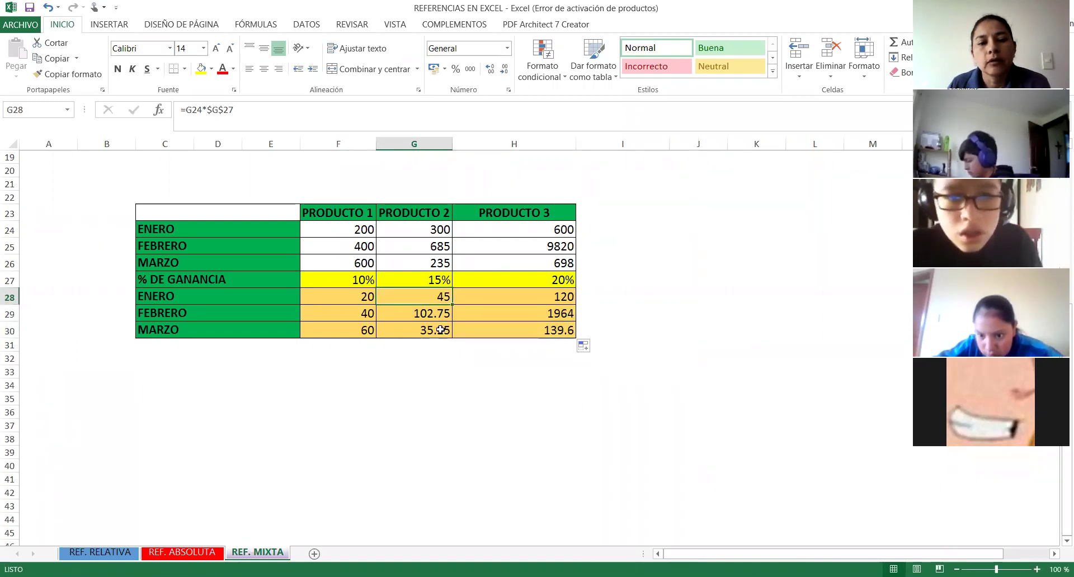
left_click(510, 333)
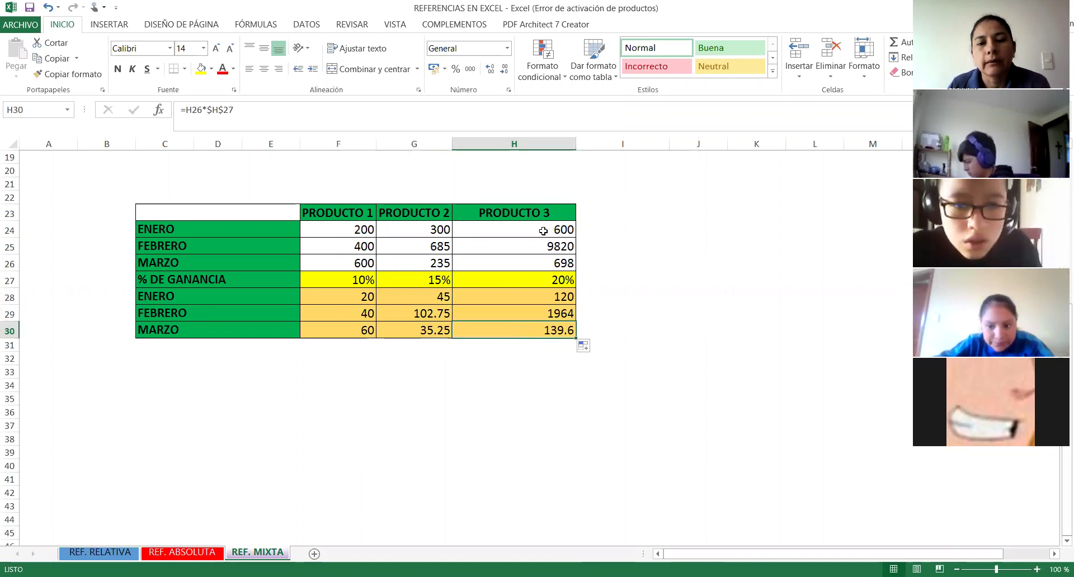
left_click(552, 282)
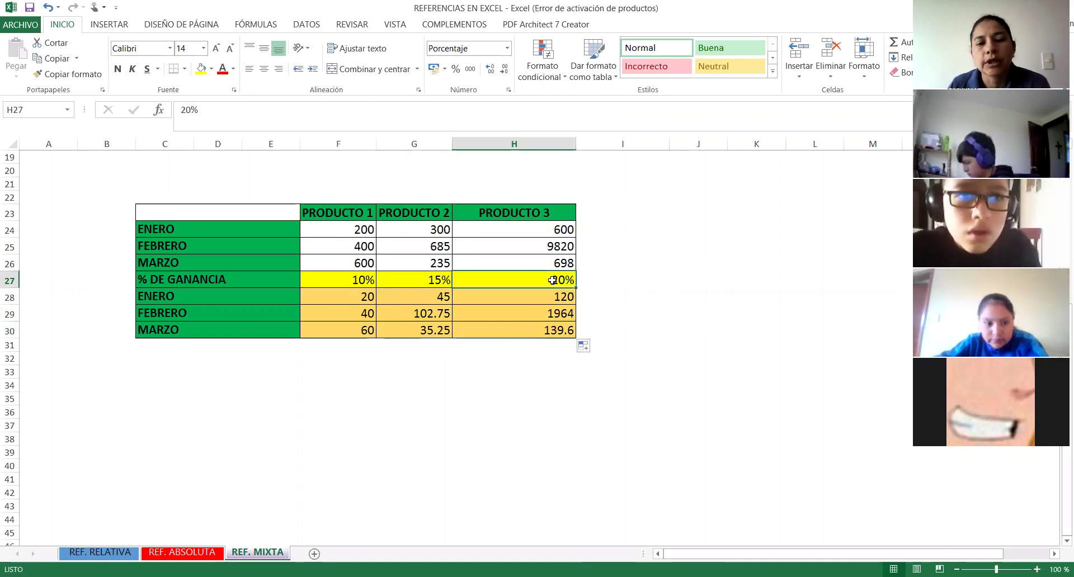
left_click(431, 280)
left_click(361, 280)
left_click(435, 279)
left_click(509, 286)
key("Down")
key("Down")
key("Down")
key("Down")
left_click(693, 285)
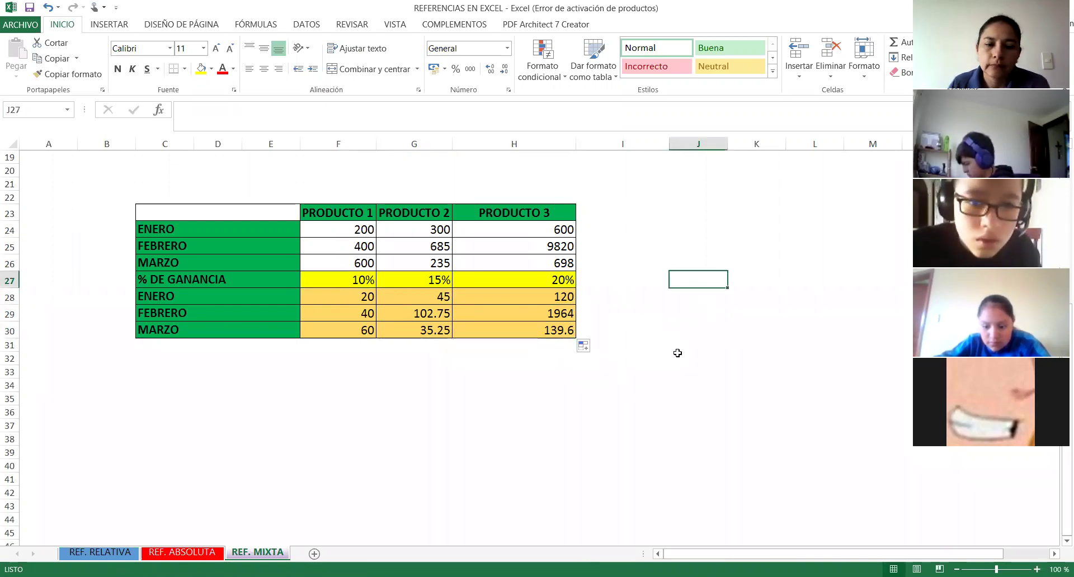
scroll(678, 357, "up", 4)
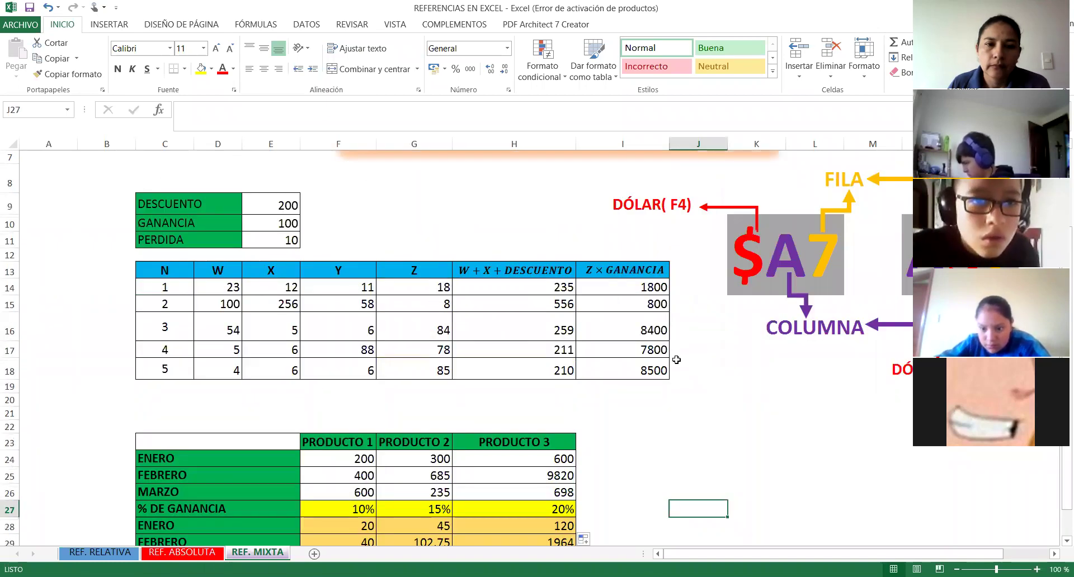
scroll(677, 360, "up", 2)
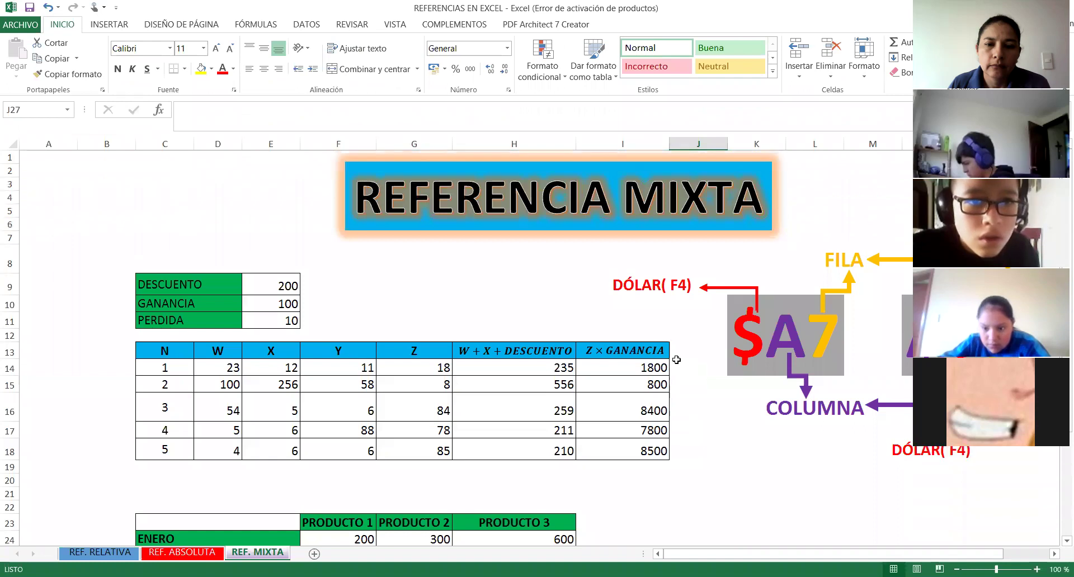
scroll(676, 360, "down", 4)
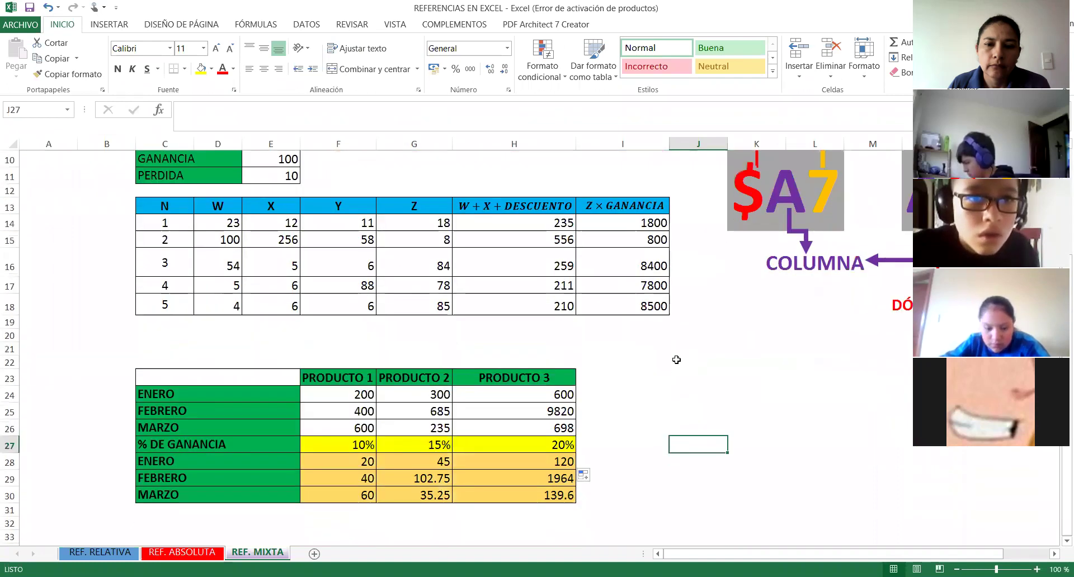
scroll(676, 360, "down", 5)
scroll(676, 360, "up", 8)
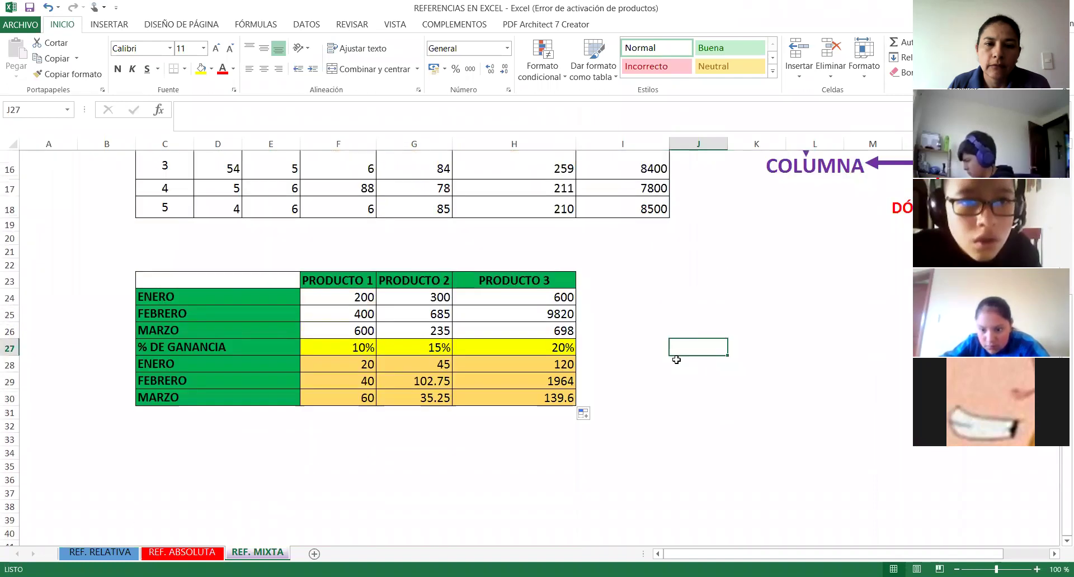
scroll(692, 338, "up", 1)
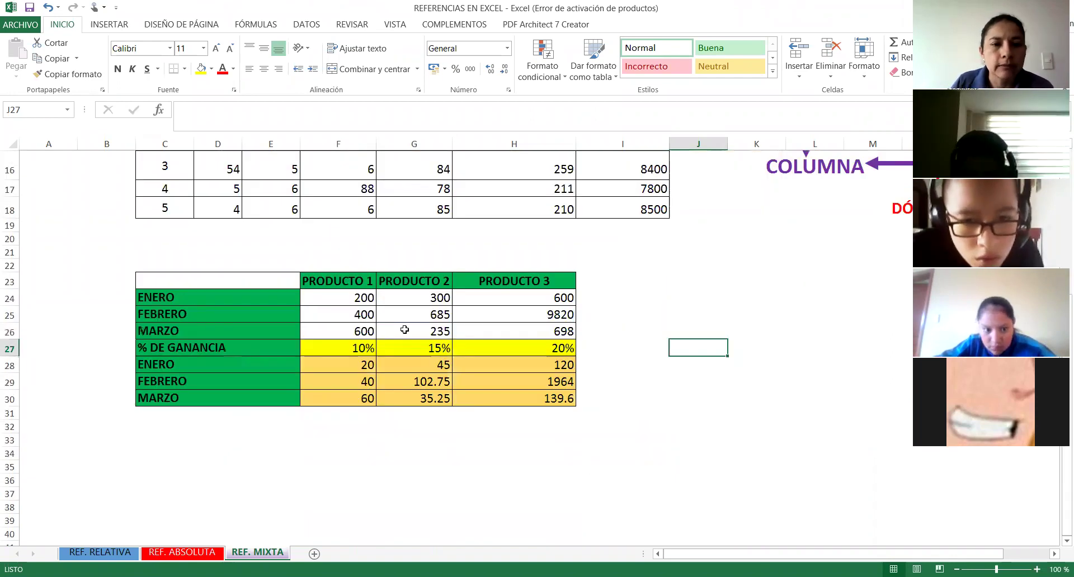
Clear the absolute-reference gain formulas from F28:H30 in the monthly product table
scroll(341, 258, "down", 2)
left_click_drag(340, 258, 532, 286)
key("Delete")
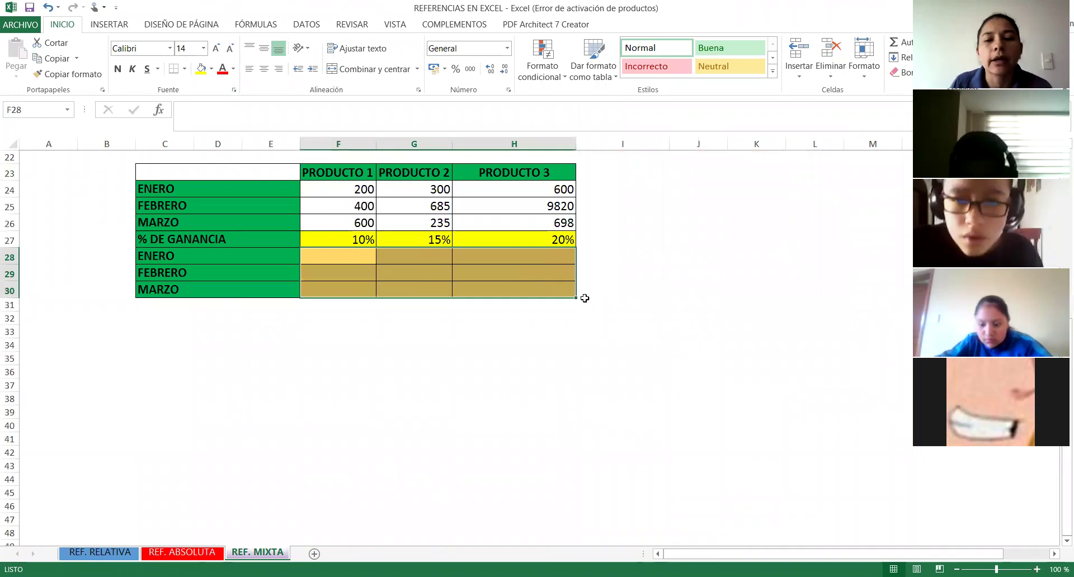
Calculate PRODUCTO 1's ENERO gain in F28 with =F24*$F$27 and fill the formula down to F30
left_click(627, 305)
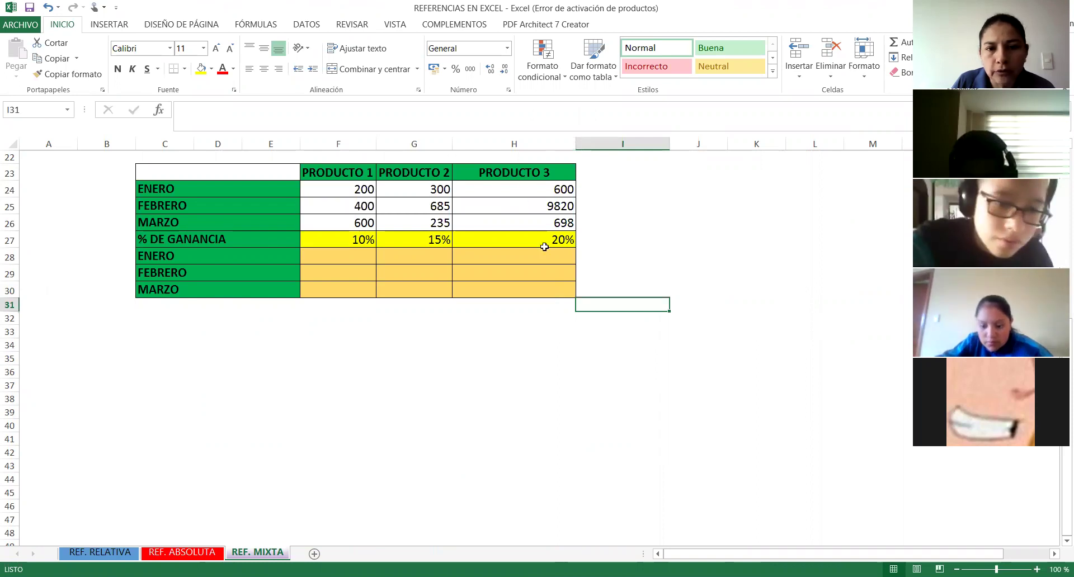
left_click(334, 254)
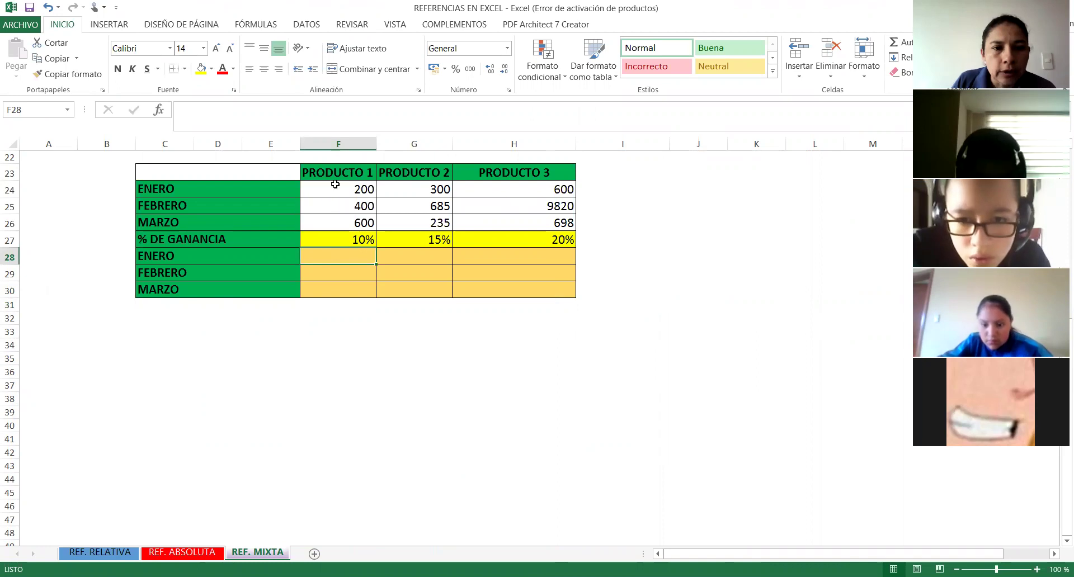
type("=")
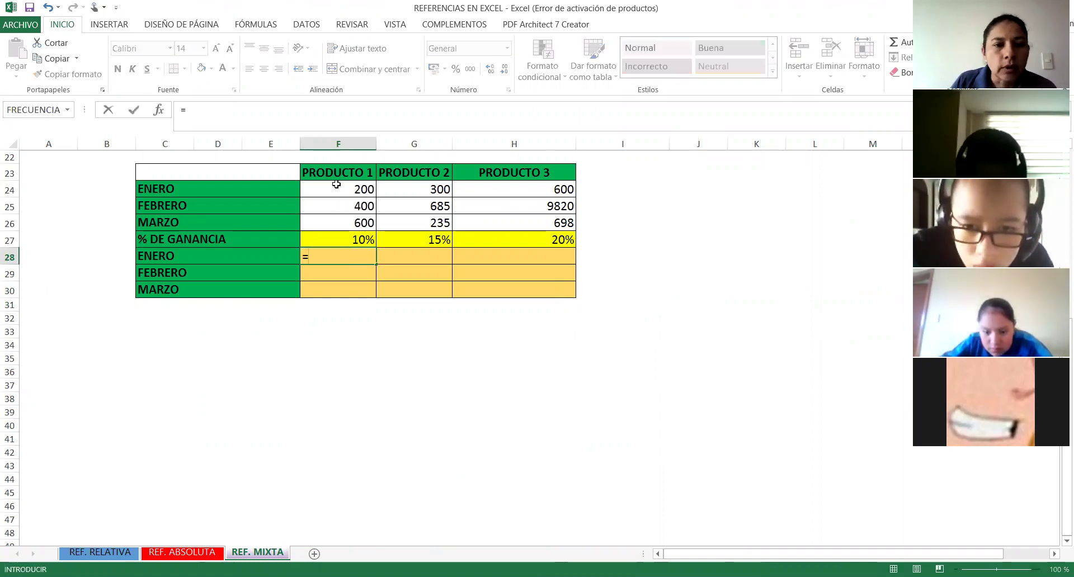
left_click(335, 191)
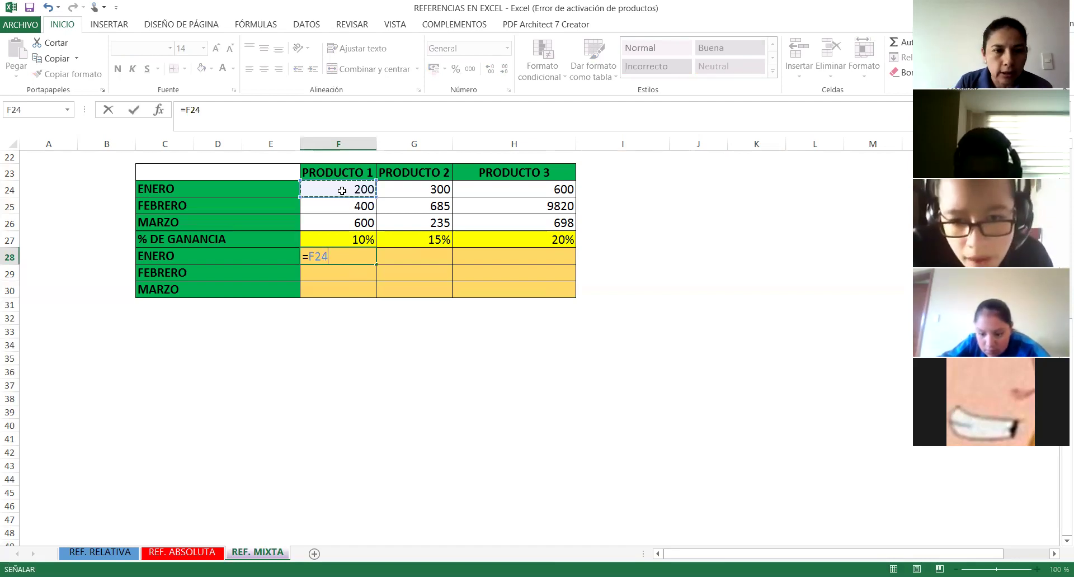
type("*")
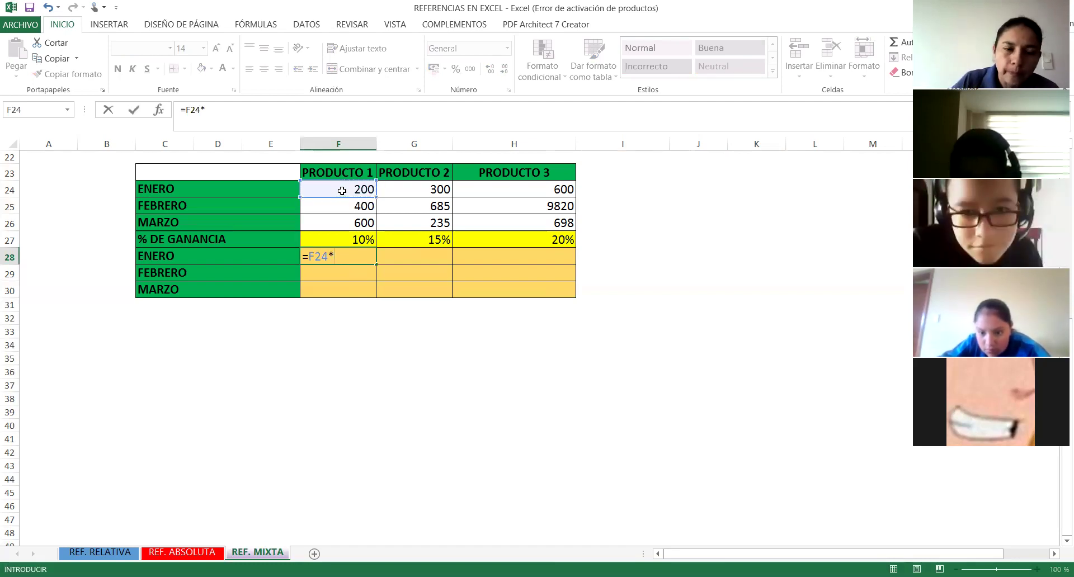
left_click(354, 242)
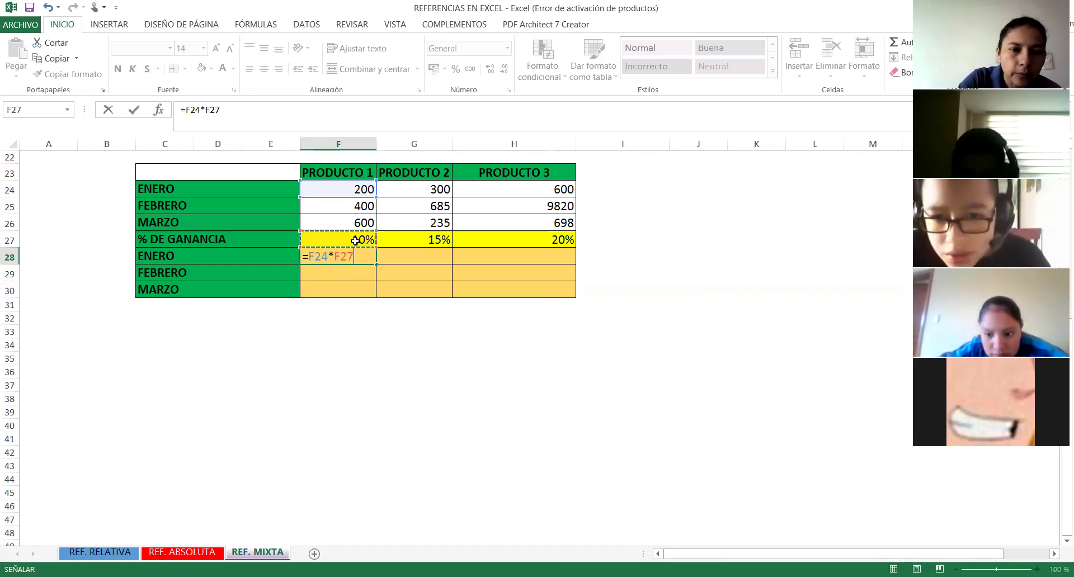
key("F4")
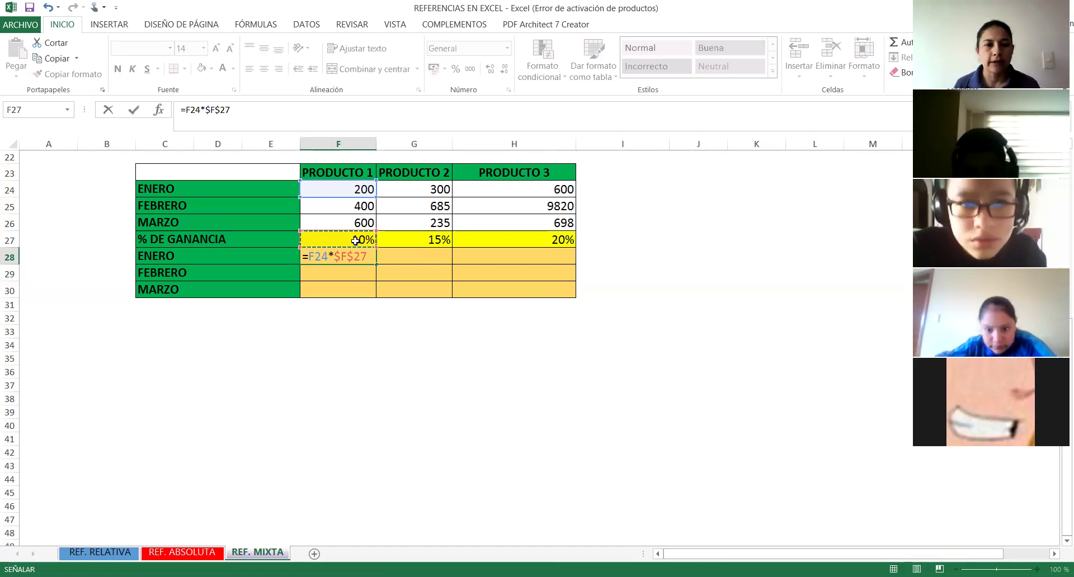
key("Return")
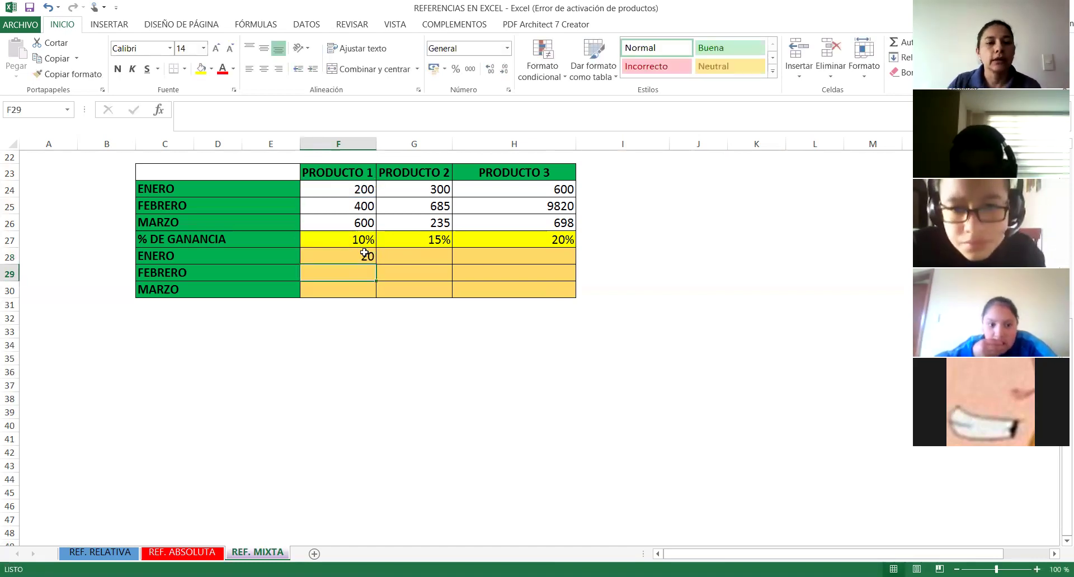
left_click(364, 253)
left_click_drag(374, 266, 376, 295)
left_click(390, 314)
Calculate PRODUCTO 2's ENERO gain in G28 with =G24*$G$27 and fill the formula down to G30
left_click(443, 253)
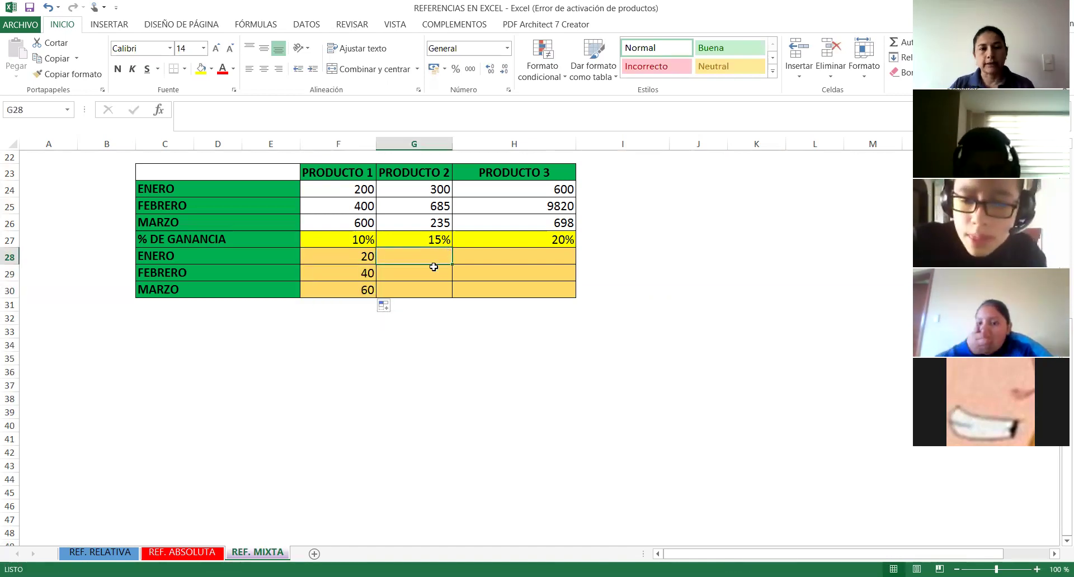
type("=")
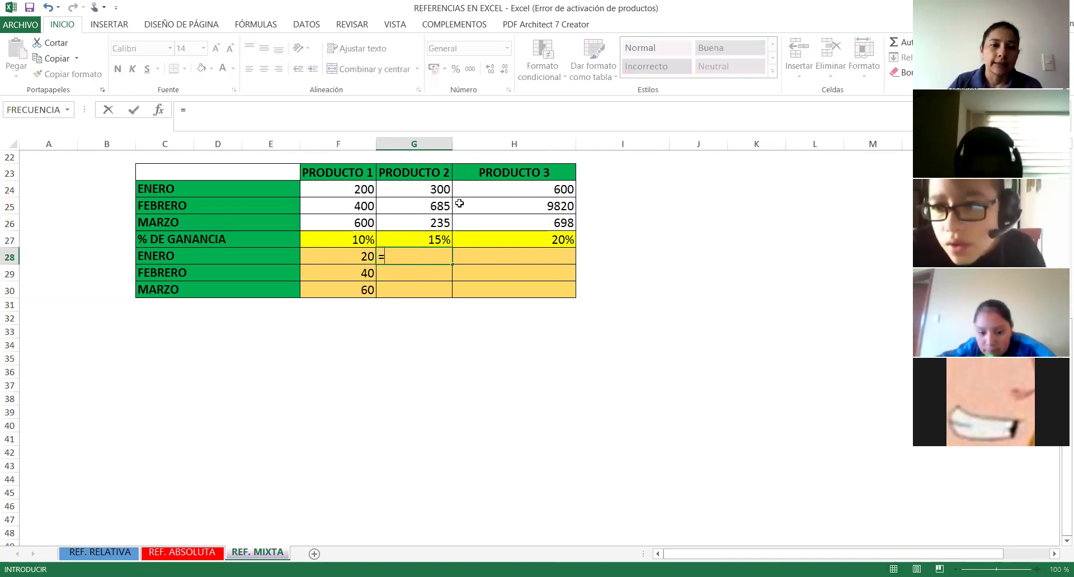
left_click(444, 191)
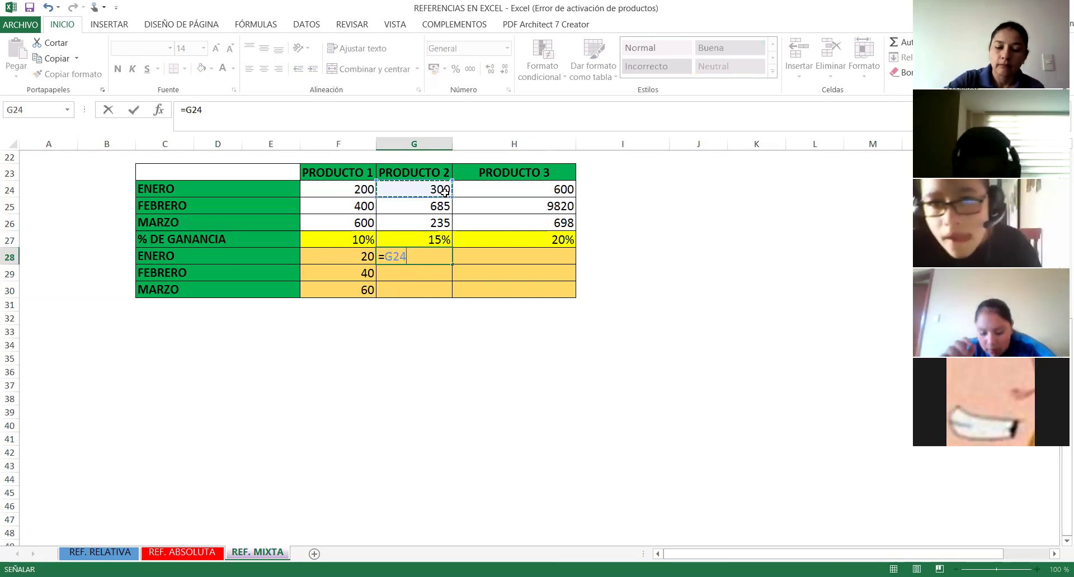
type("*")
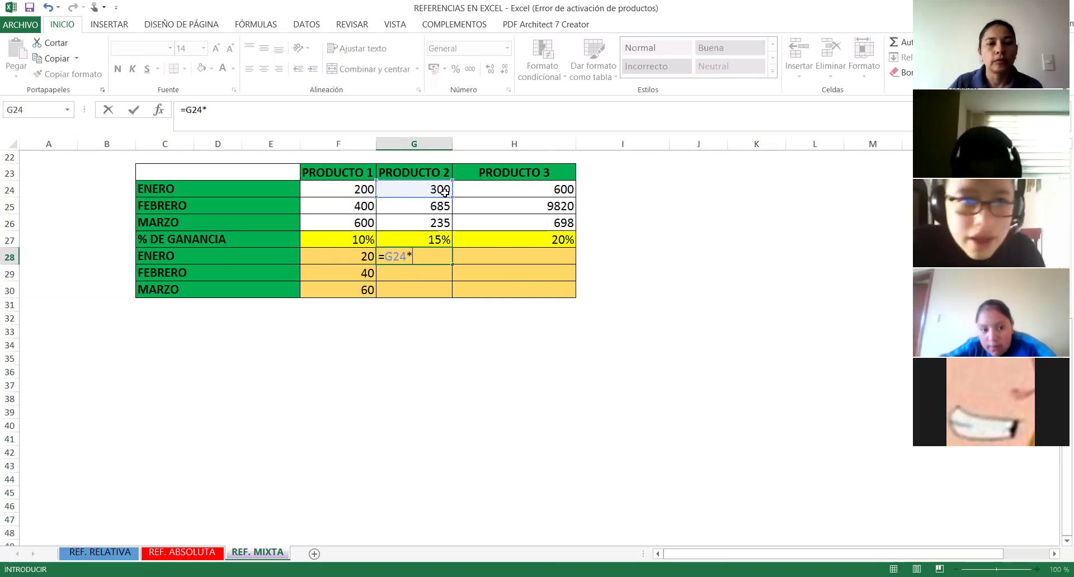
left_click(435, 235)
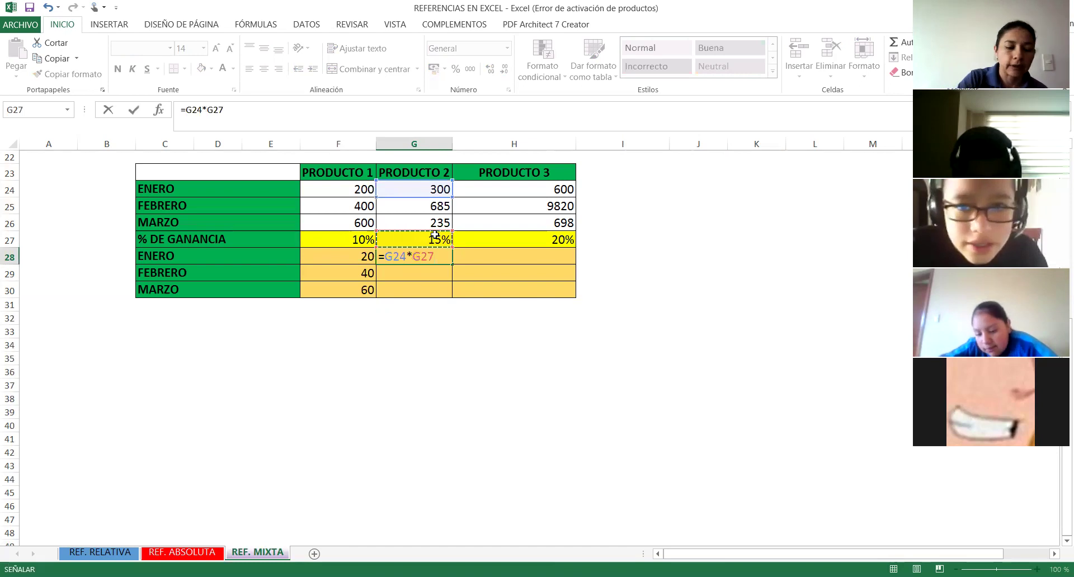
key("F4")
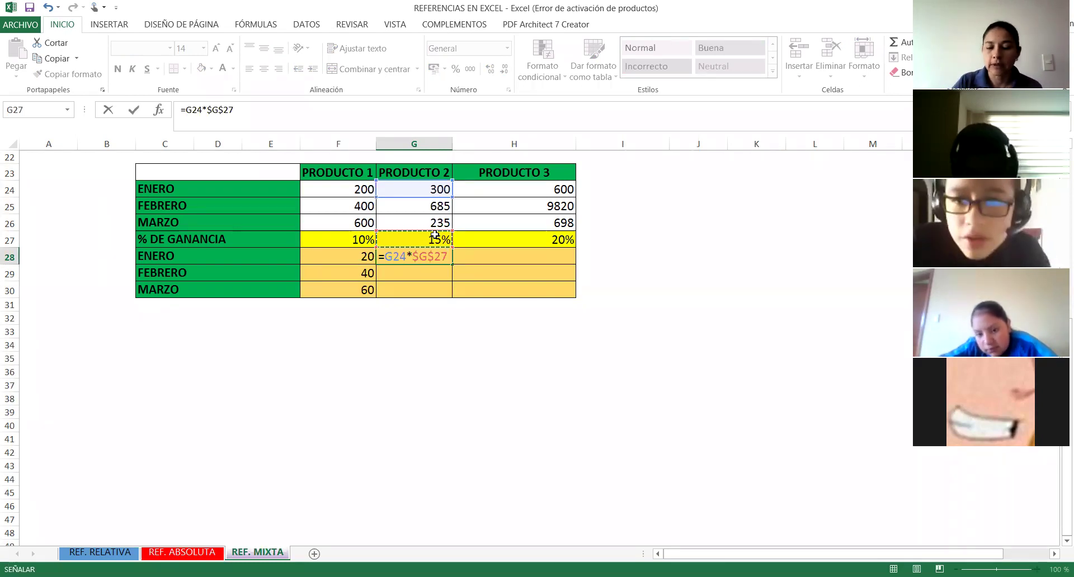
key("Return")
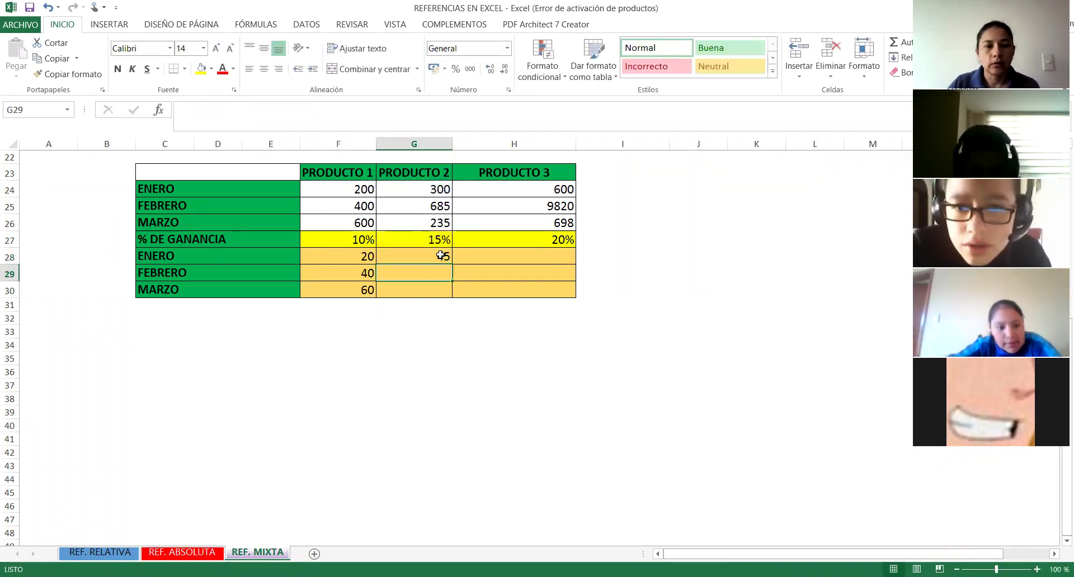
left_click(442, 256)
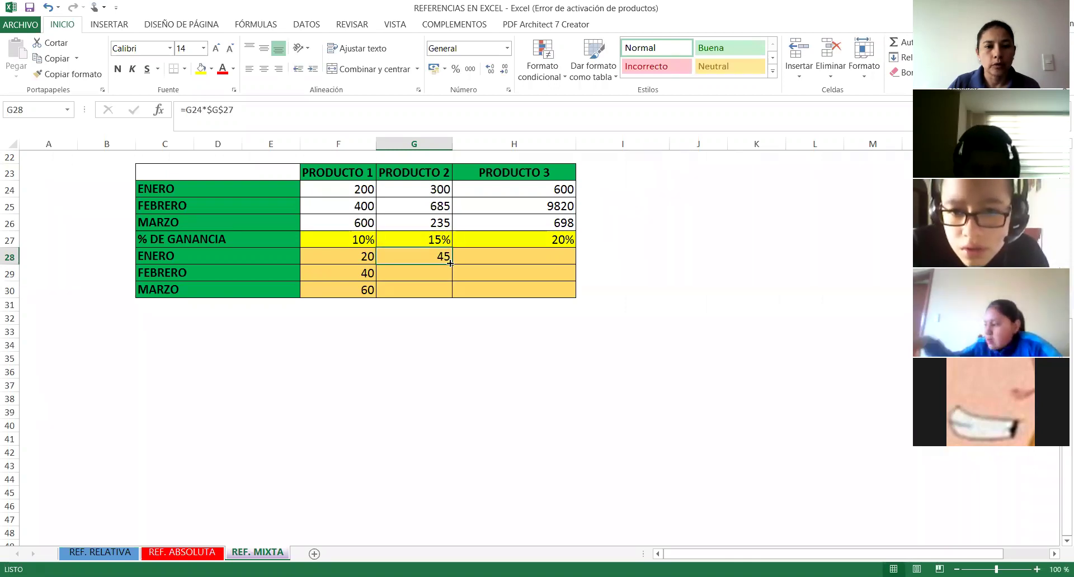
left_click_drag(451, 263, 451, 296)
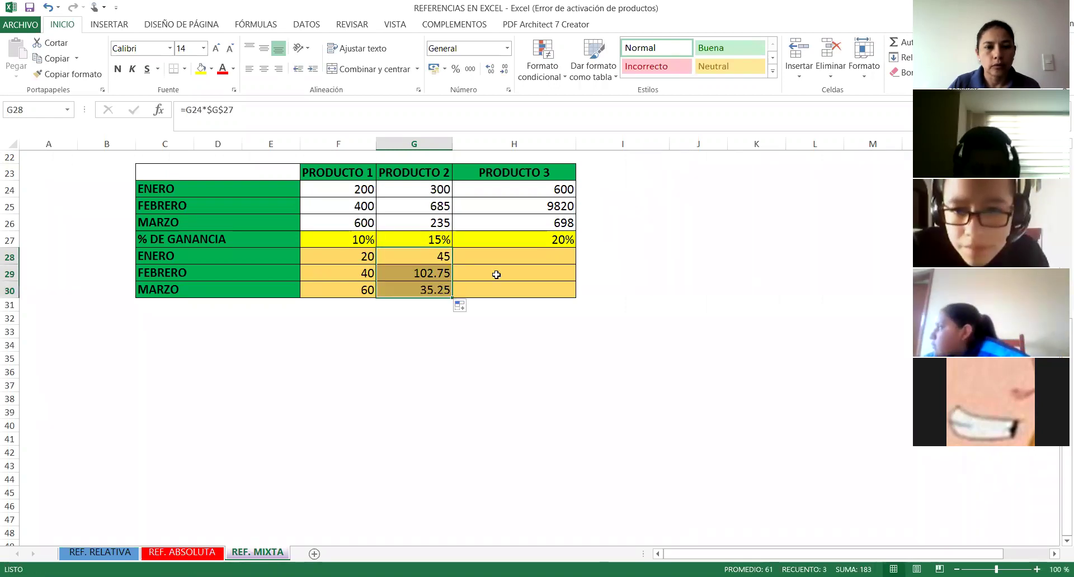
Calculate PRODUCTO 3's ENERO gain in H28 with =H24*$H$27 and fill the formula down to H30
left_click(538, 259)
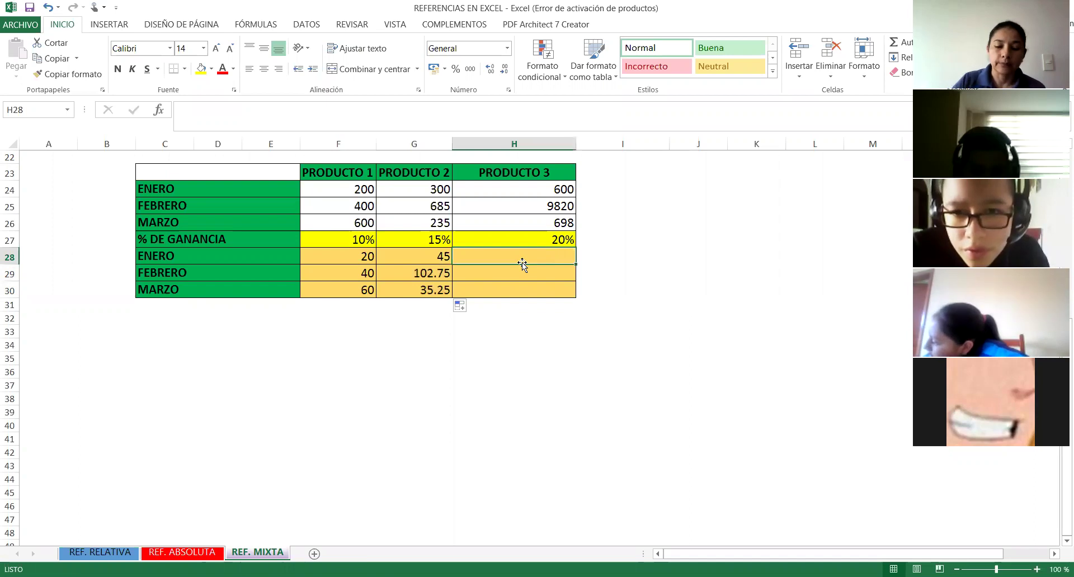
type("=")
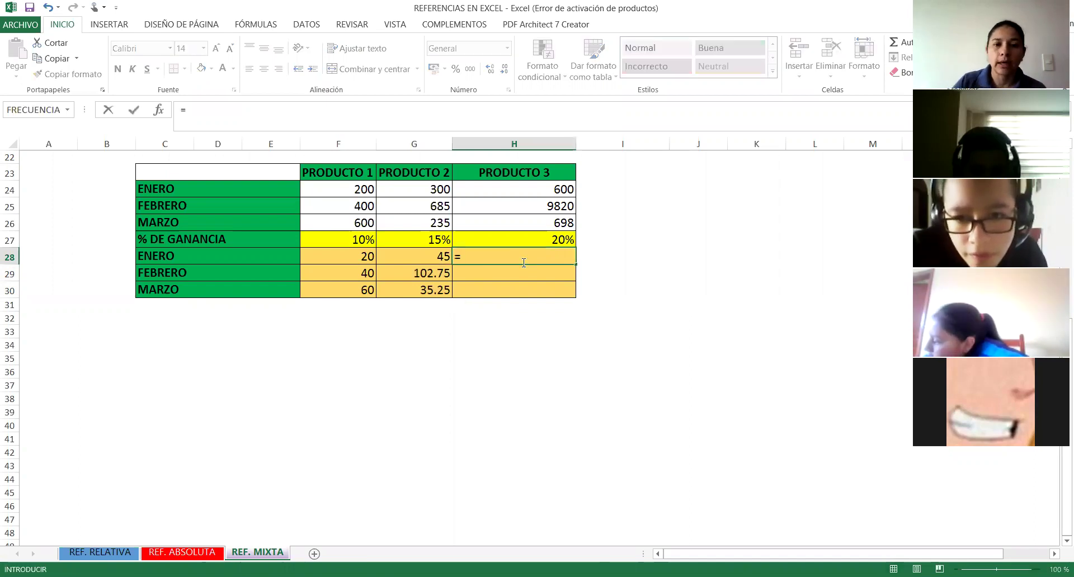
left_click(519, 192)
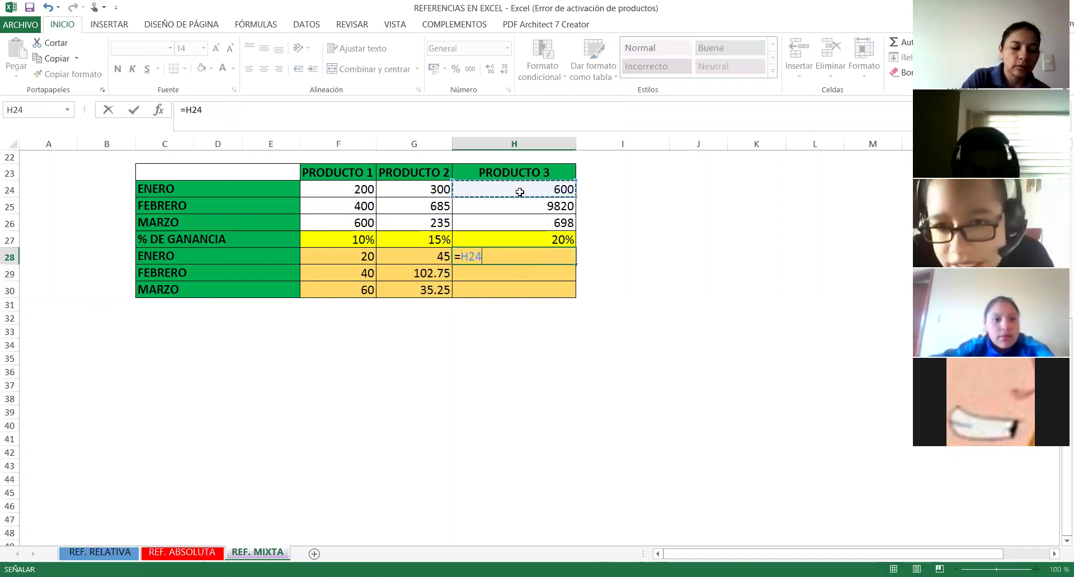
type("*")
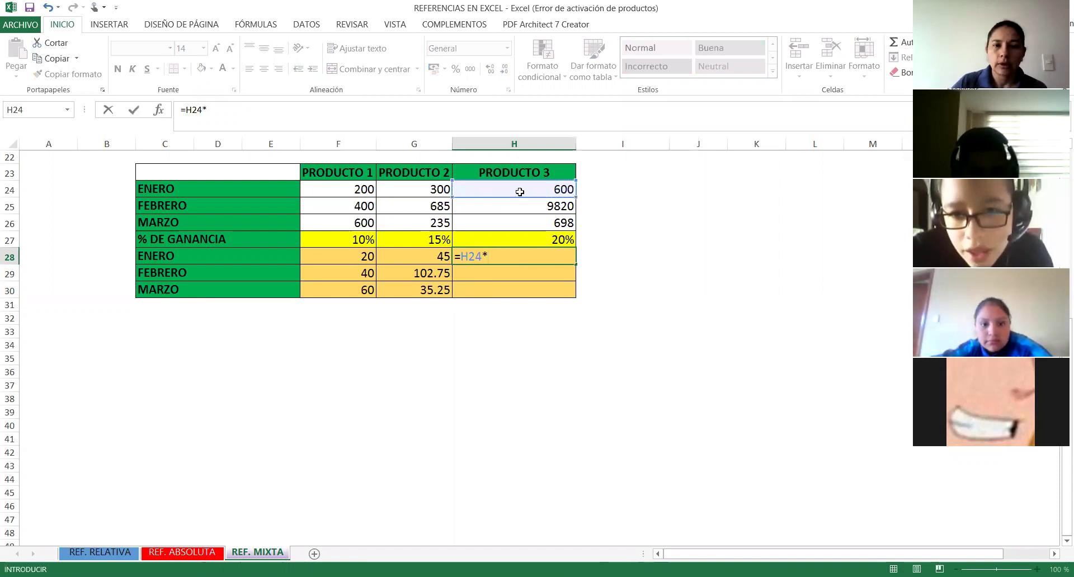
left_click(529, 241)
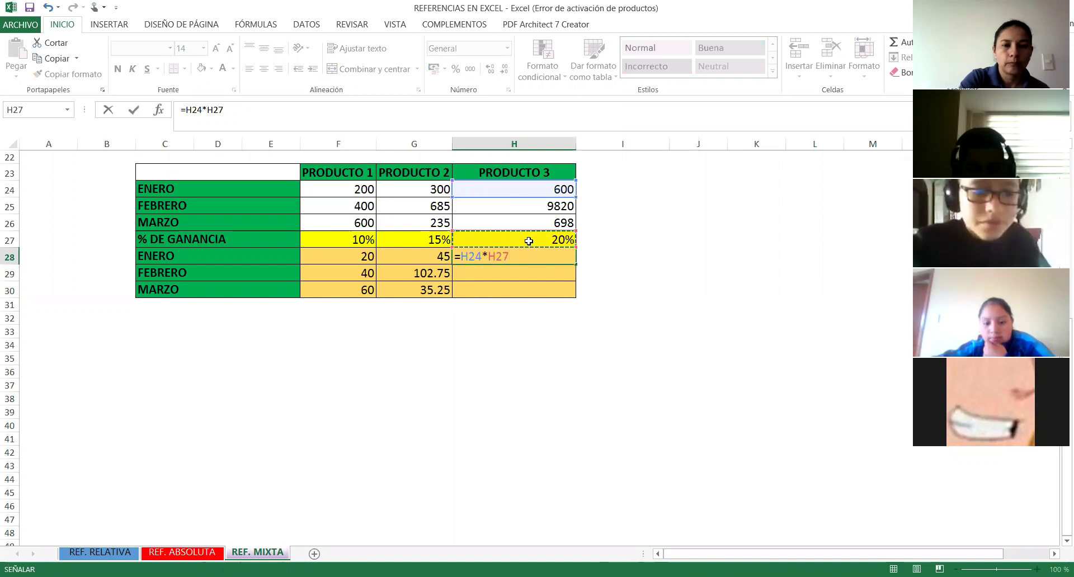
key("Return")
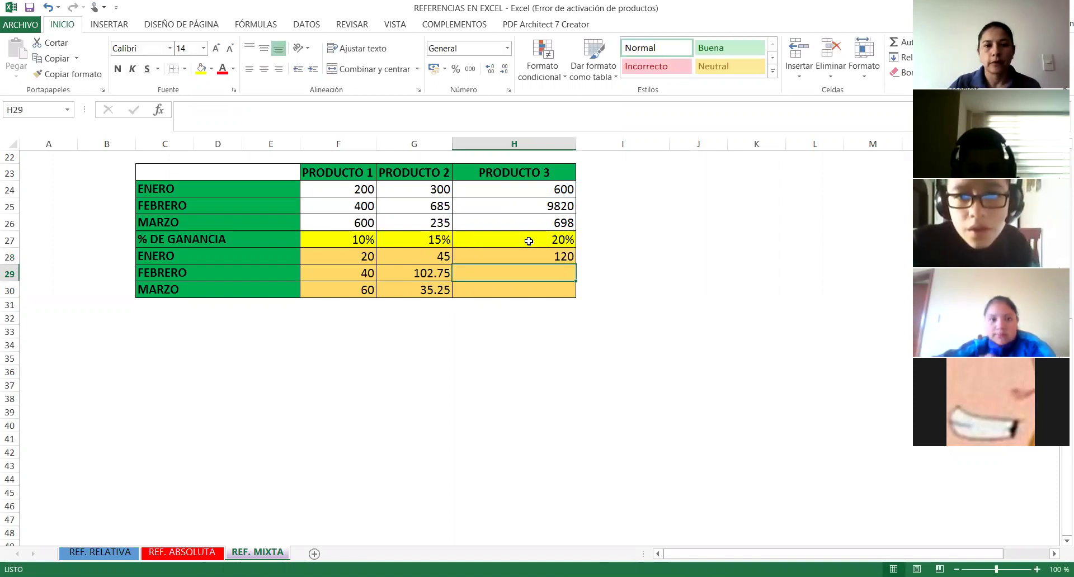
left_click(565, 259)
left_click_drag(575, 269, 565, 293)
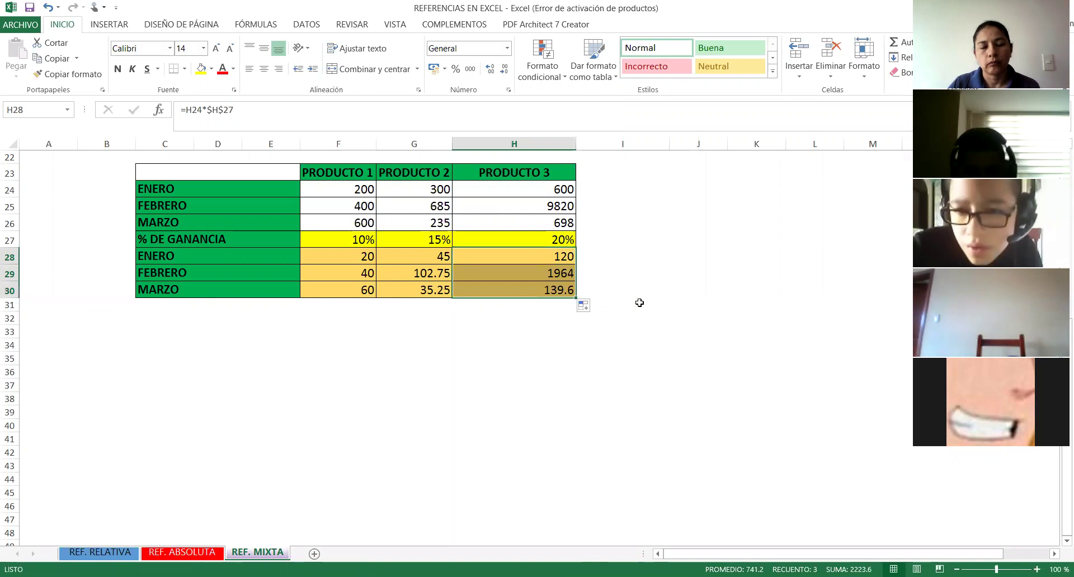
left_click(668, 268)
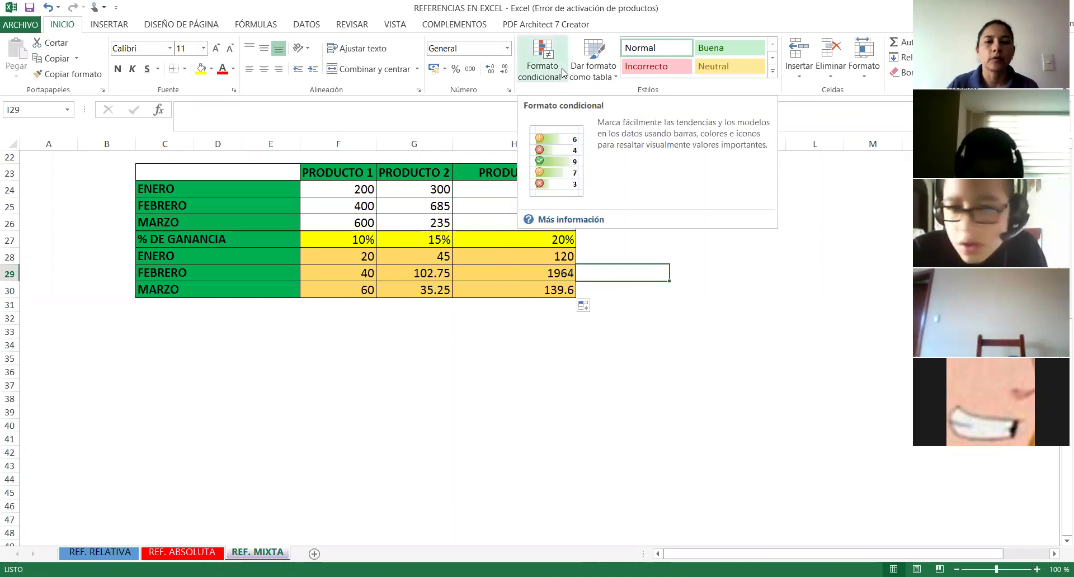
left_click(742, 242)
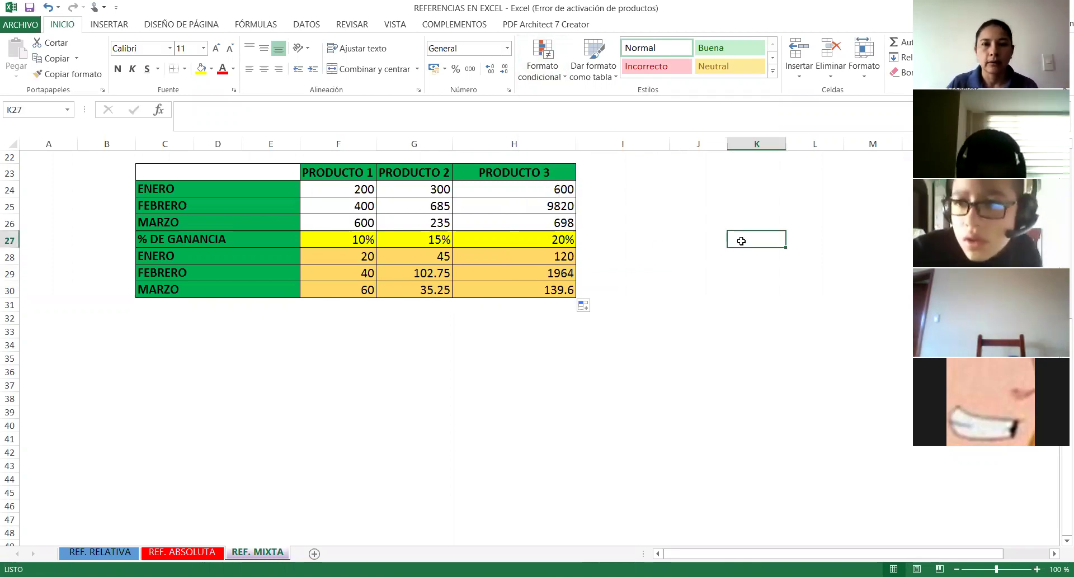
scroll(742, 242, "up", 2)
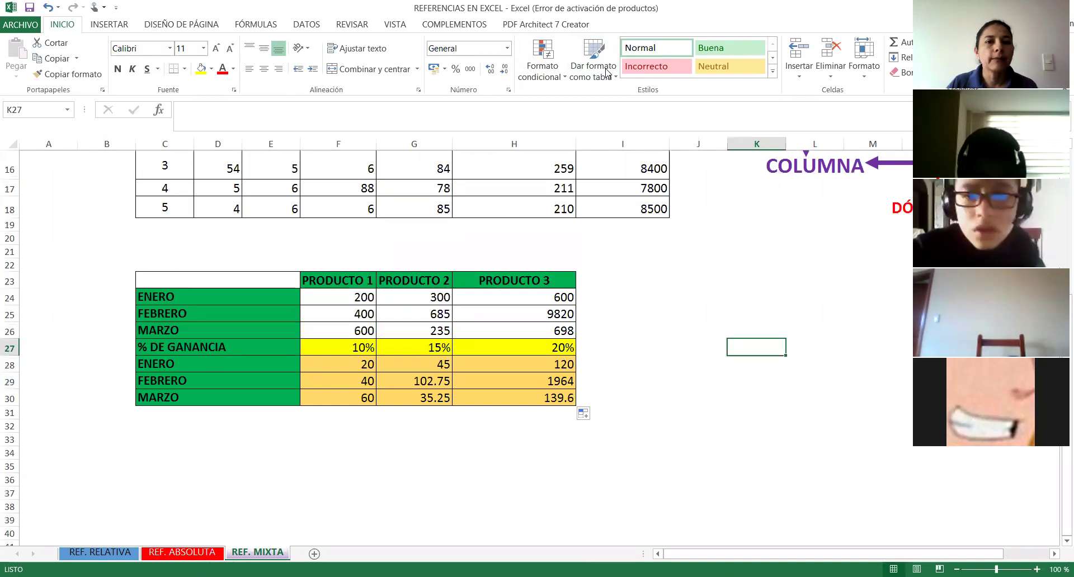